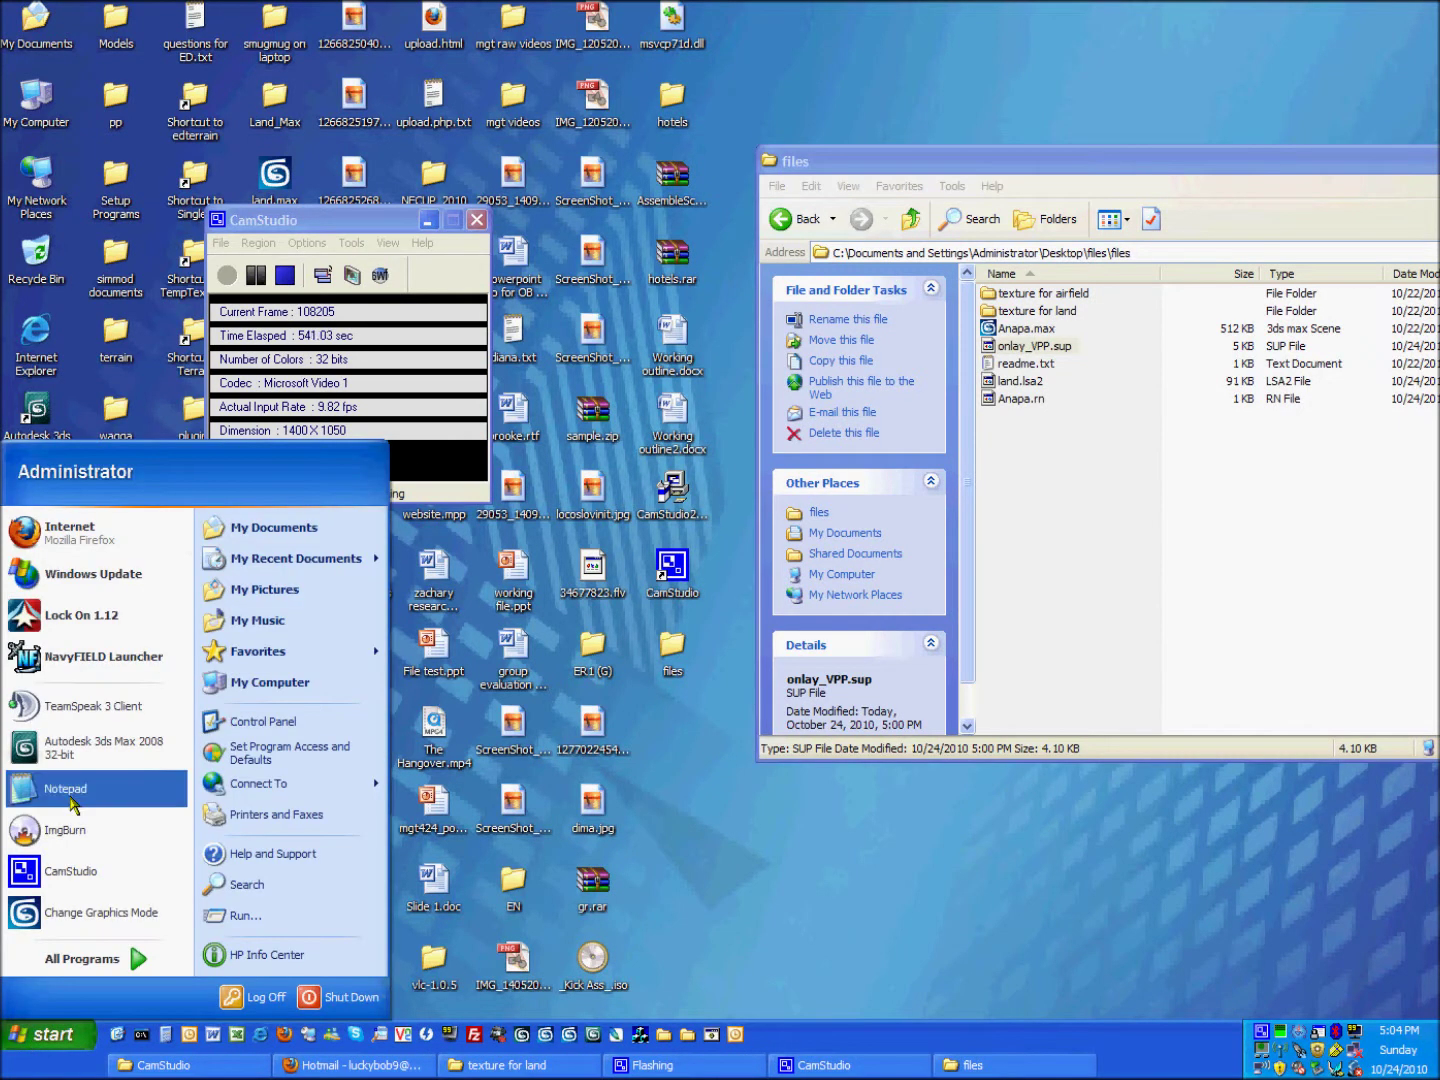
Launch Lock On 1.12 and enter the Mission Editor from the main menu
click(133, 614)
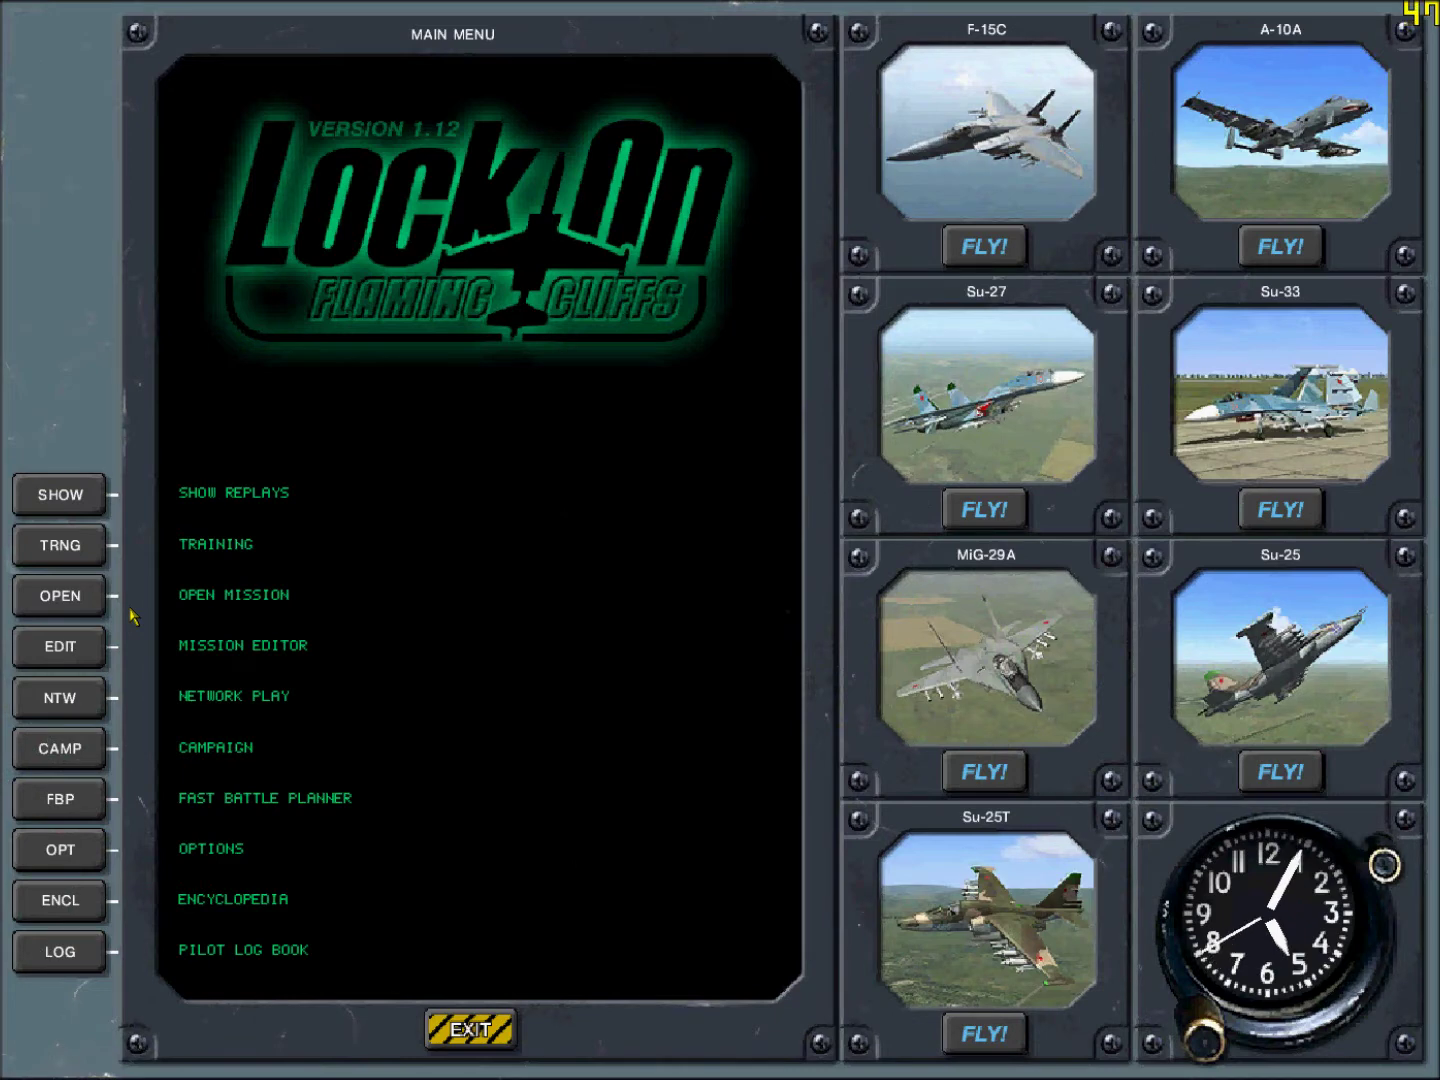
click(55, 648)
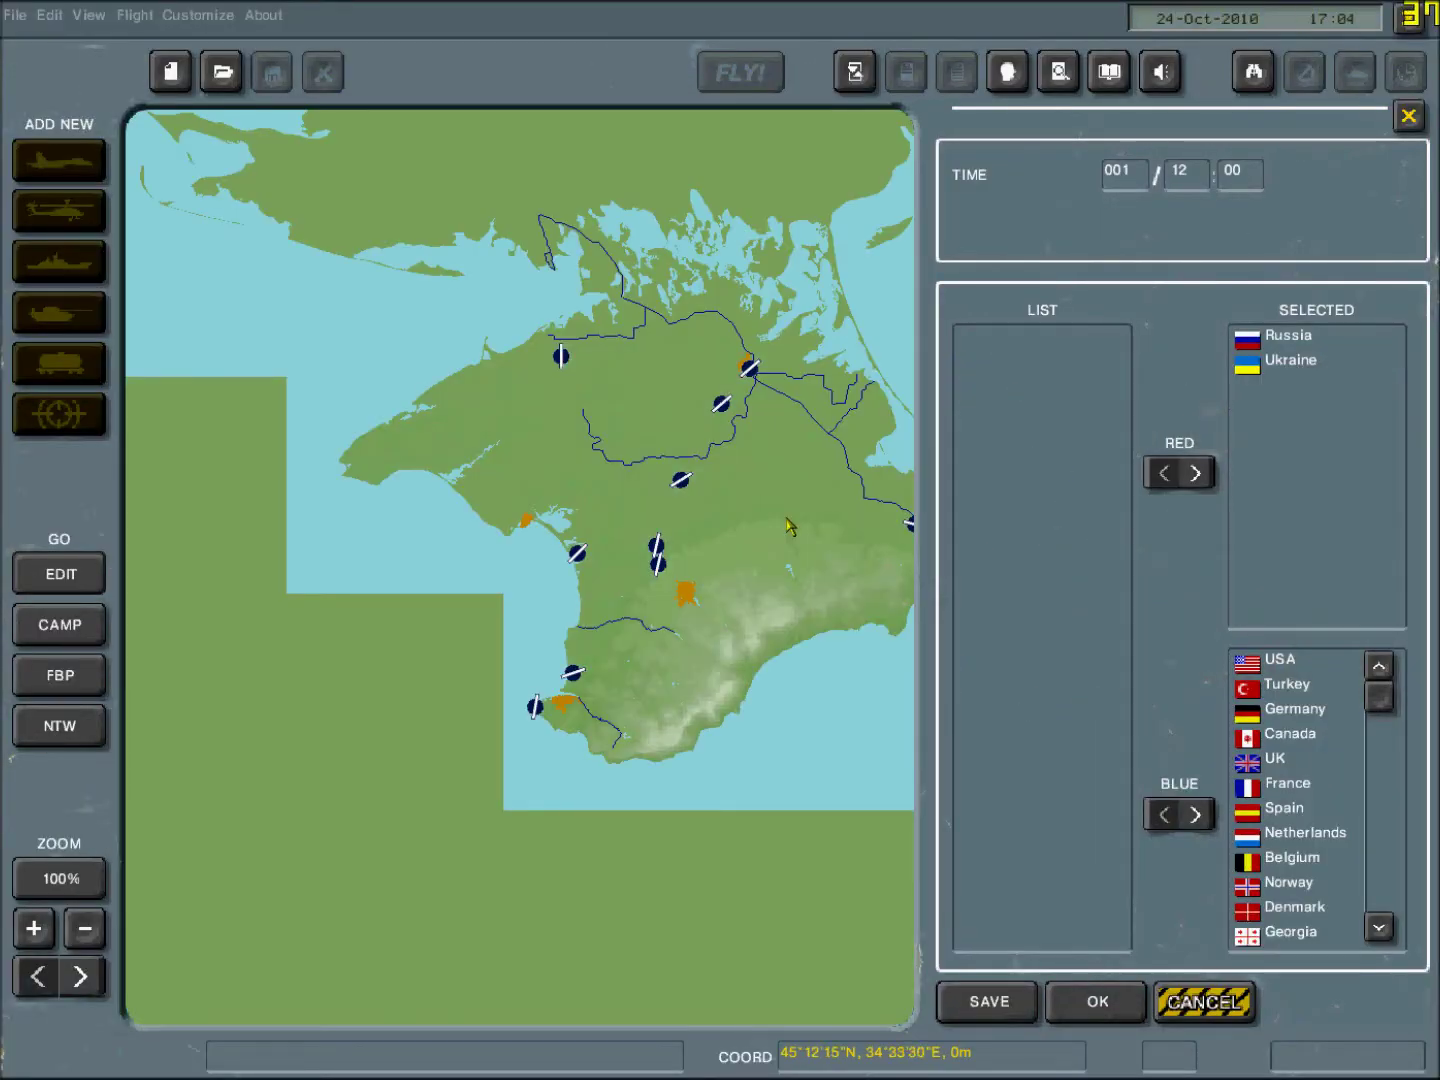
Pan and zoom the map to a close-up of the Anapa coastal airfield, then accept the country sides
mouse_move(793, 524)
mouse_down()
mouse_move(500, 447)
mouse_move(265, 481)
mouse_up()
drag(618, 432, 282, 526)
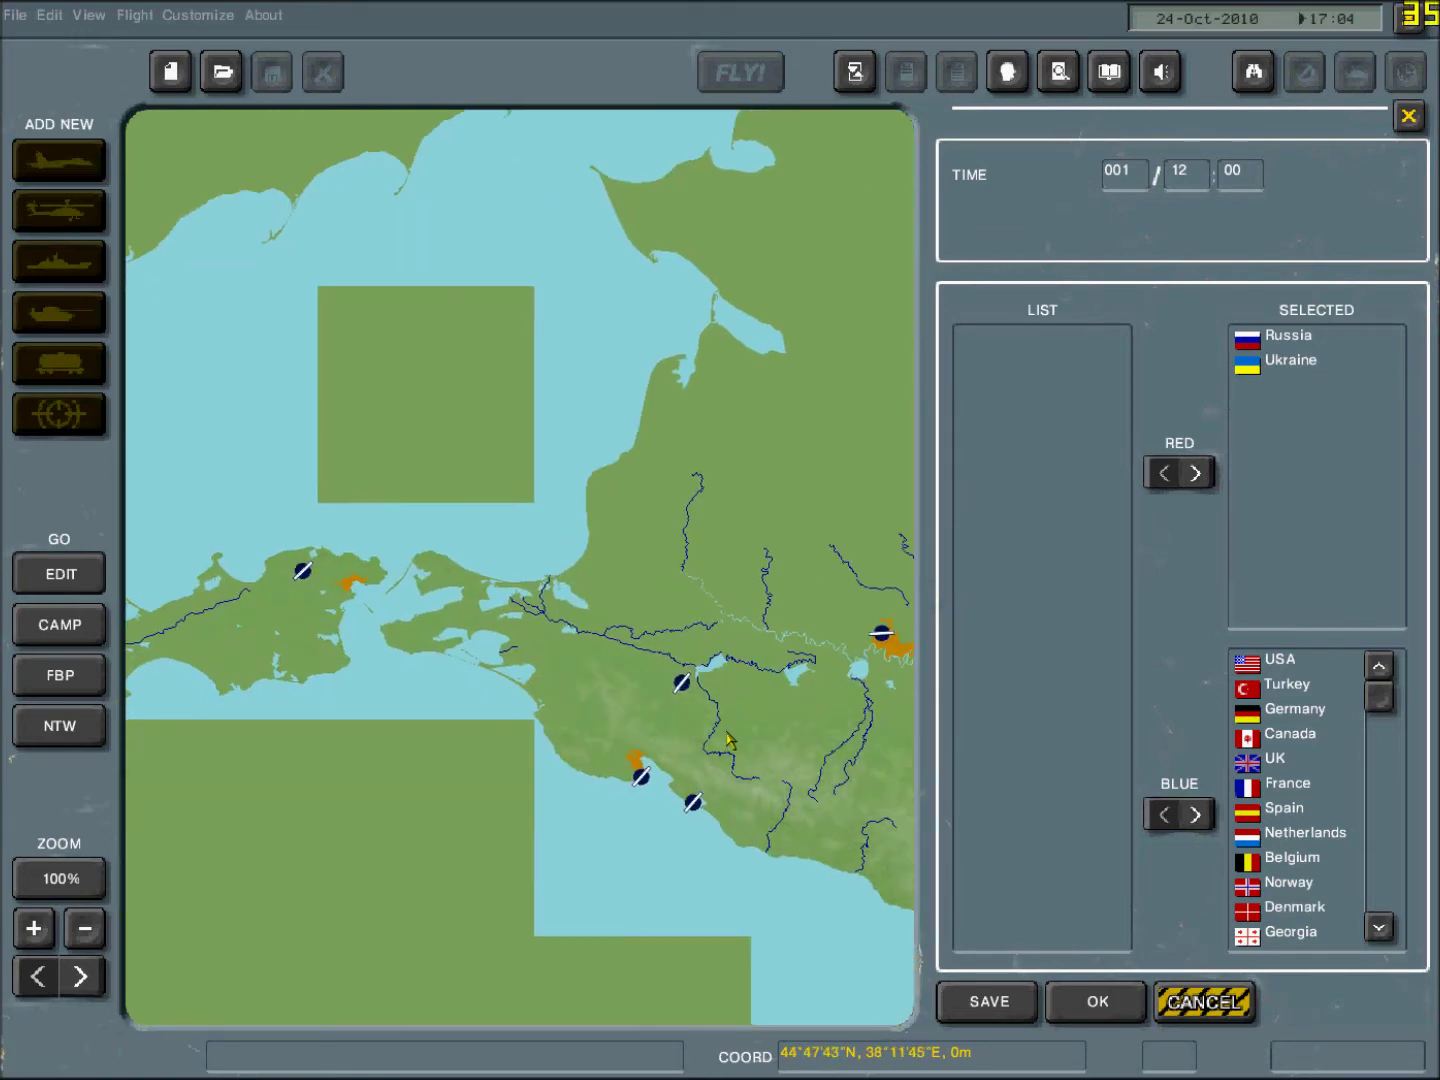
drag(724, 657, 420, 229)
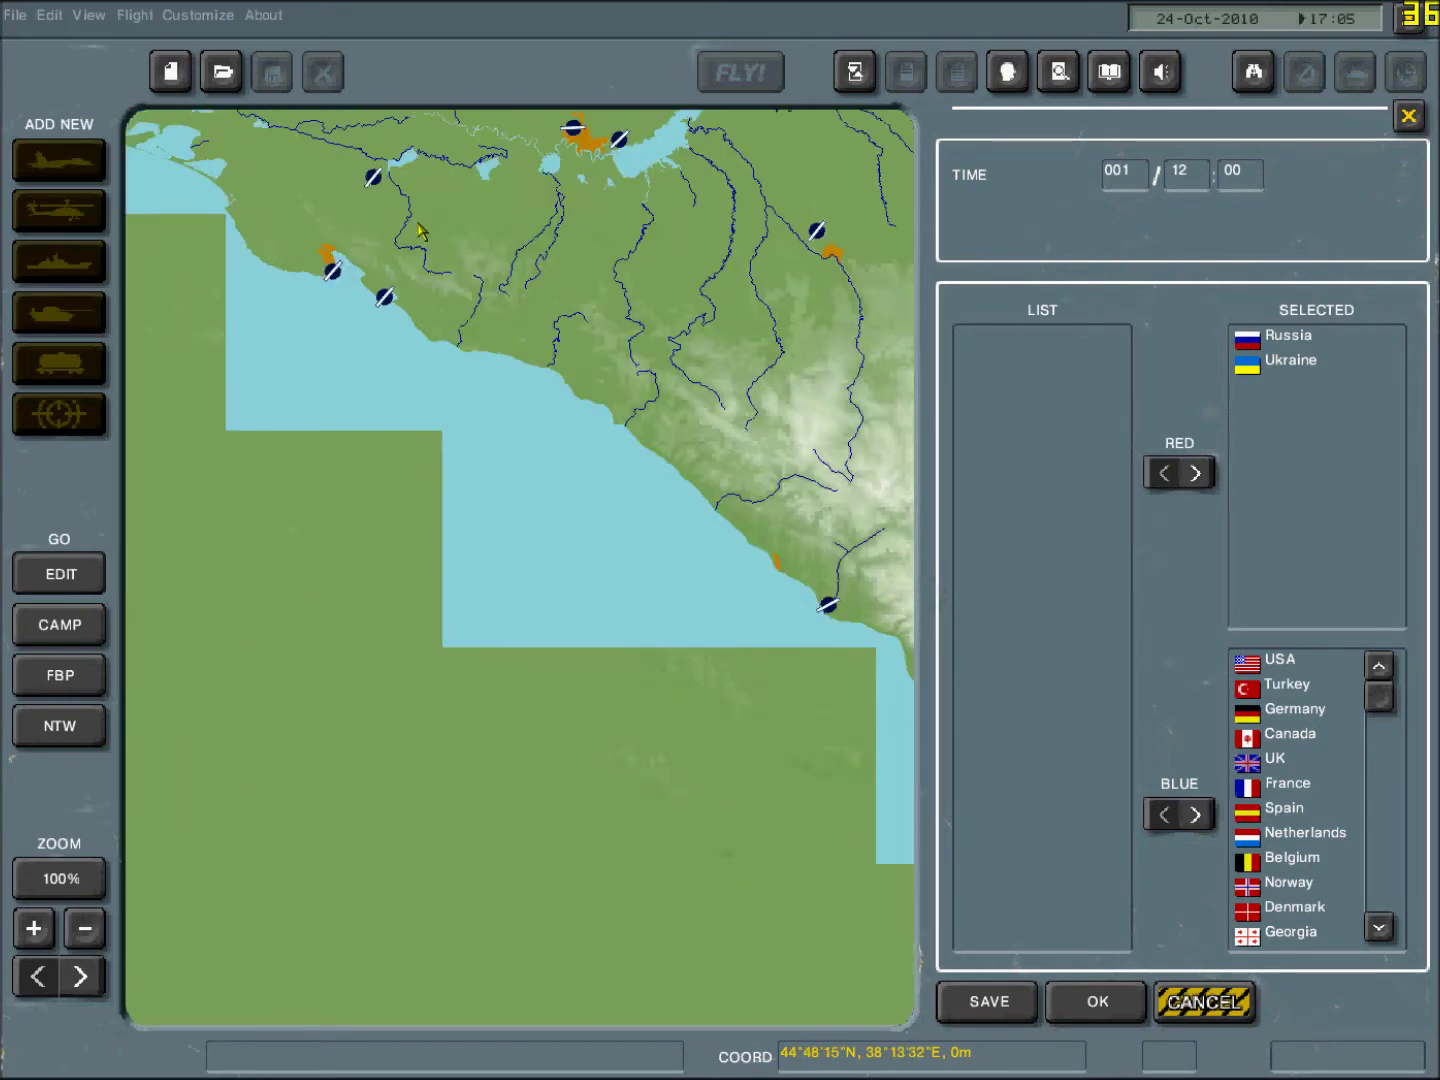
mouse_move(424, 712)
mouse_down()
mouse_move(406, 554)
mouse_move(707, 514)
mouse_up()
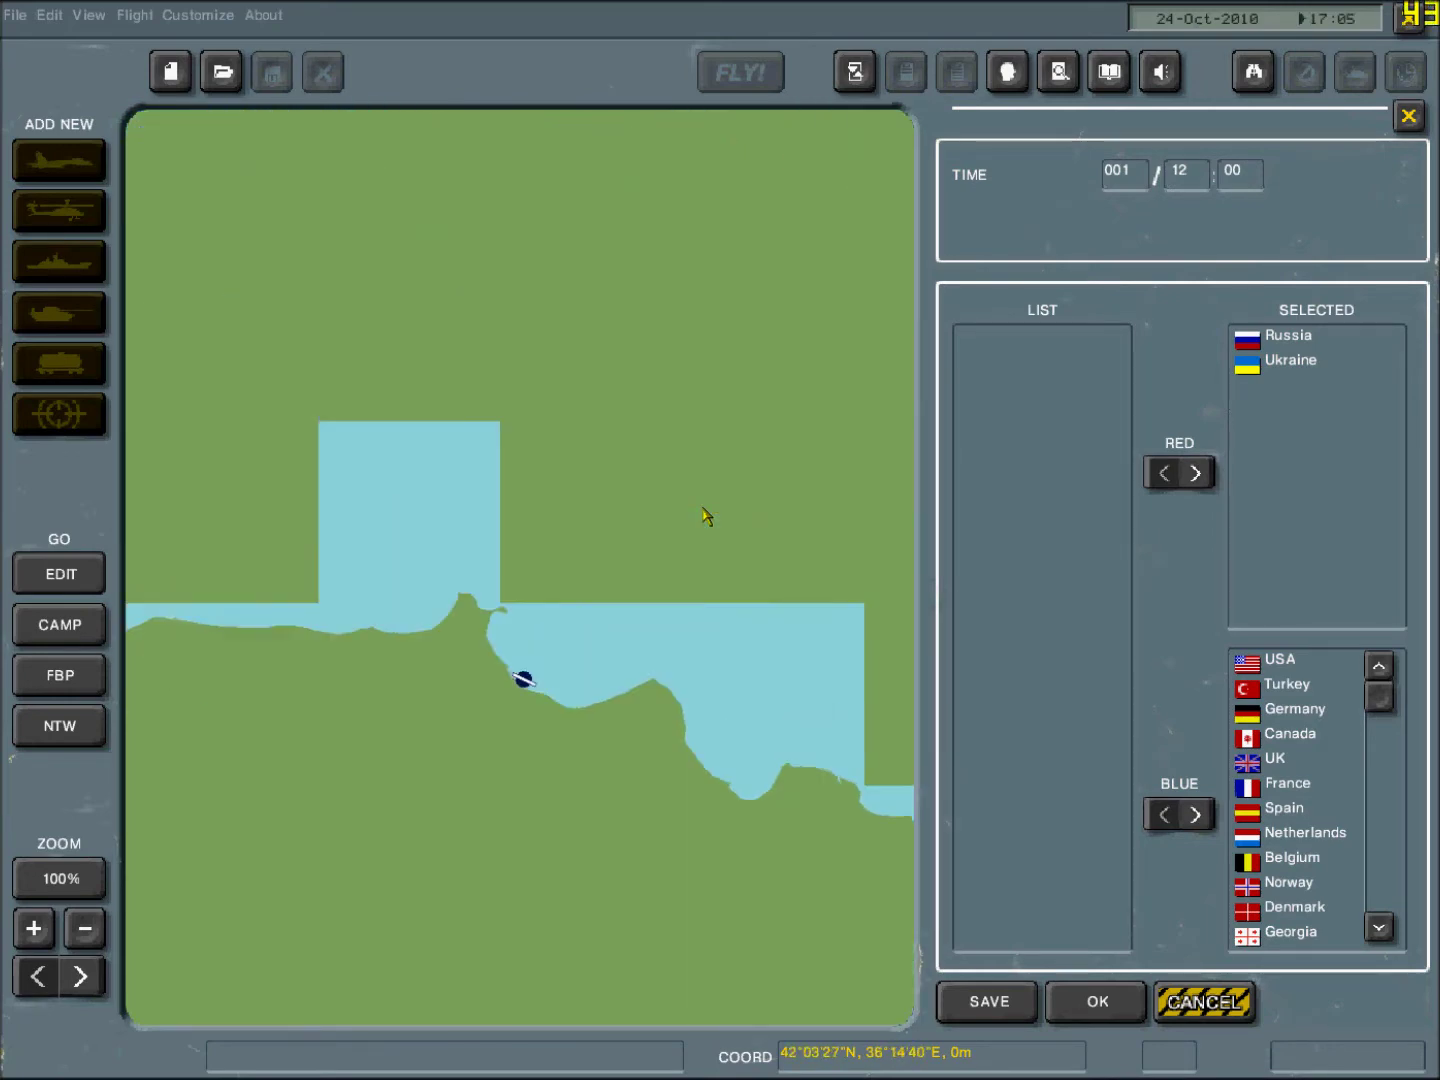
scroll(630, 743, up, 3)
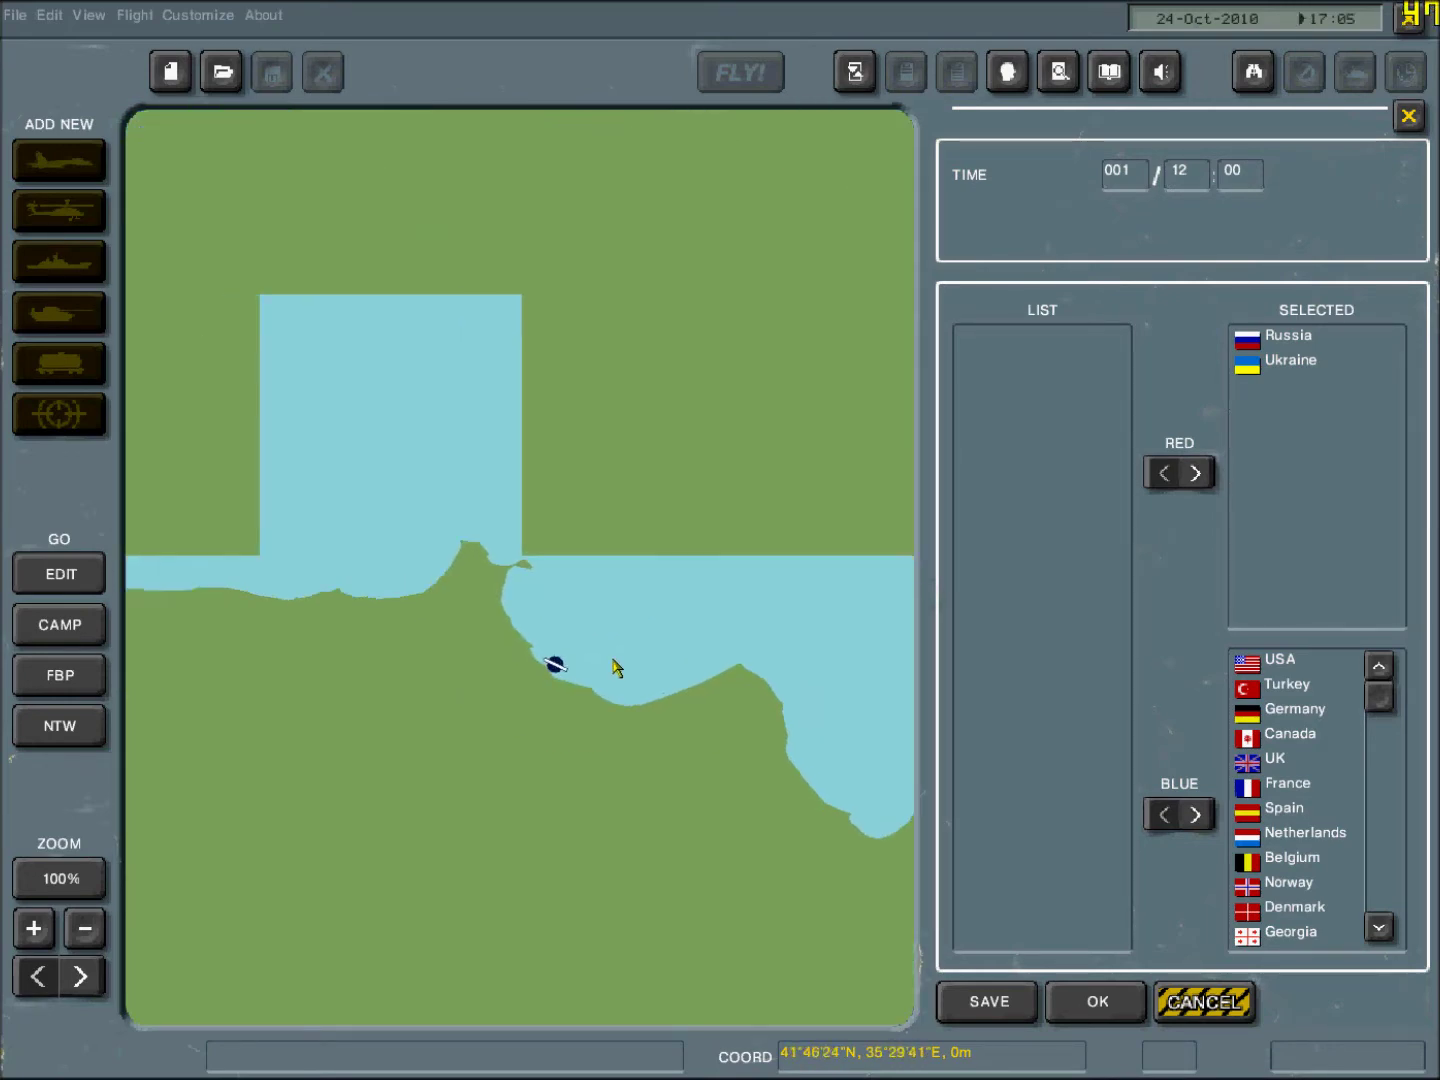
scroll(616, 669, up, 1)
drag(447, 675, 714, 620)
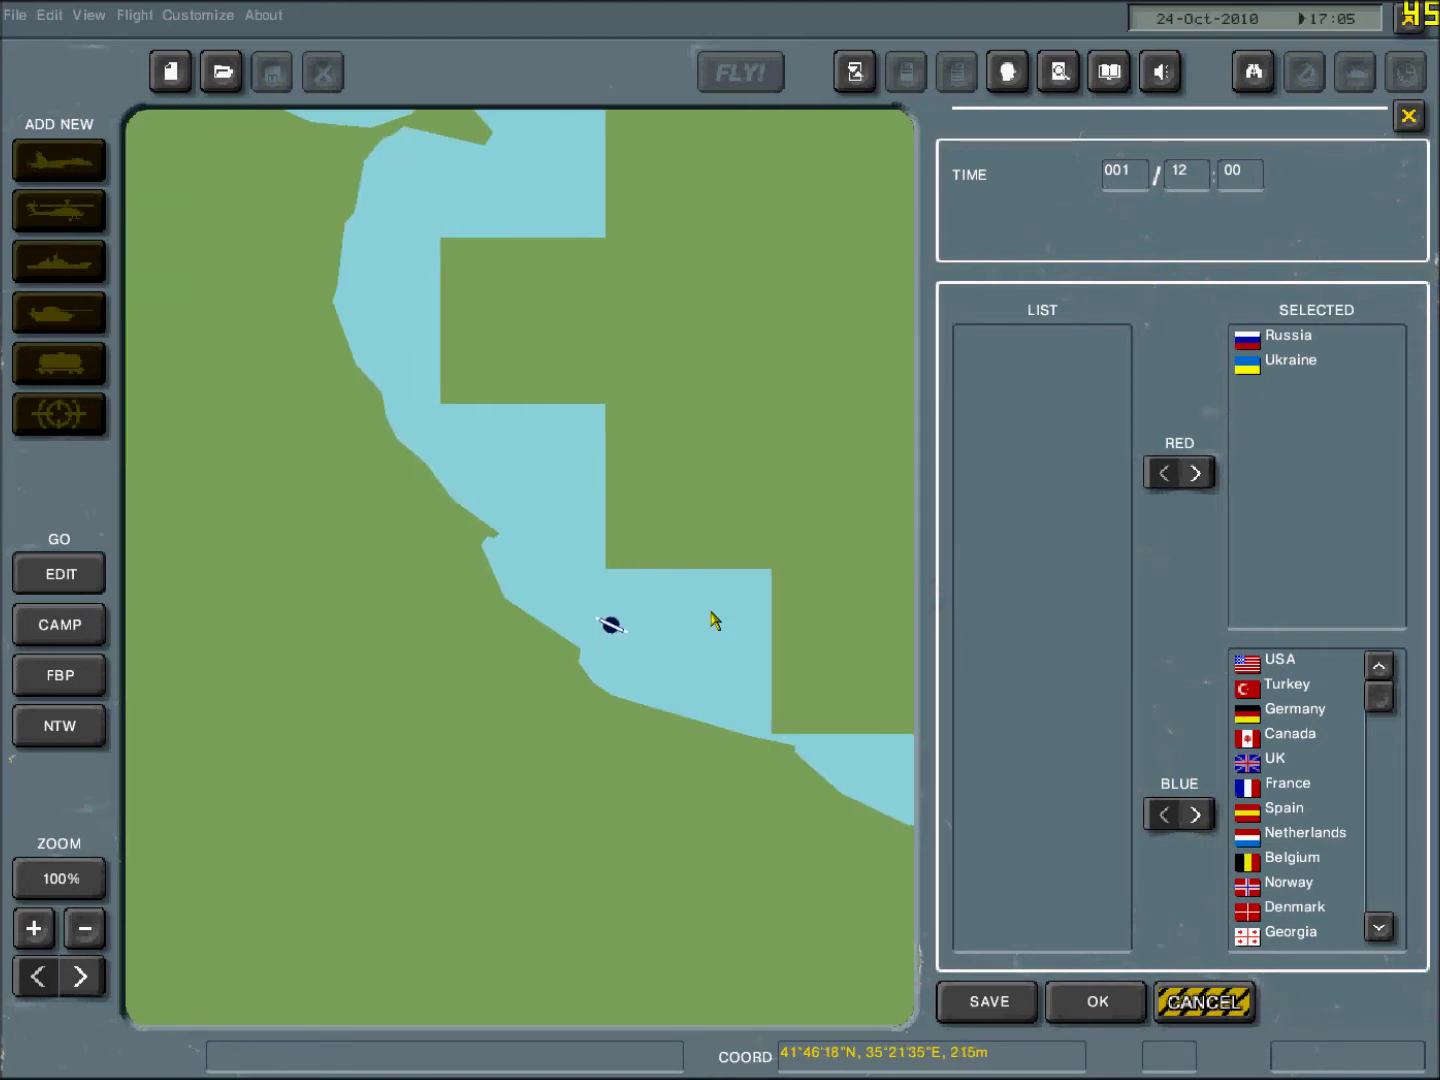
click(1106, 998)
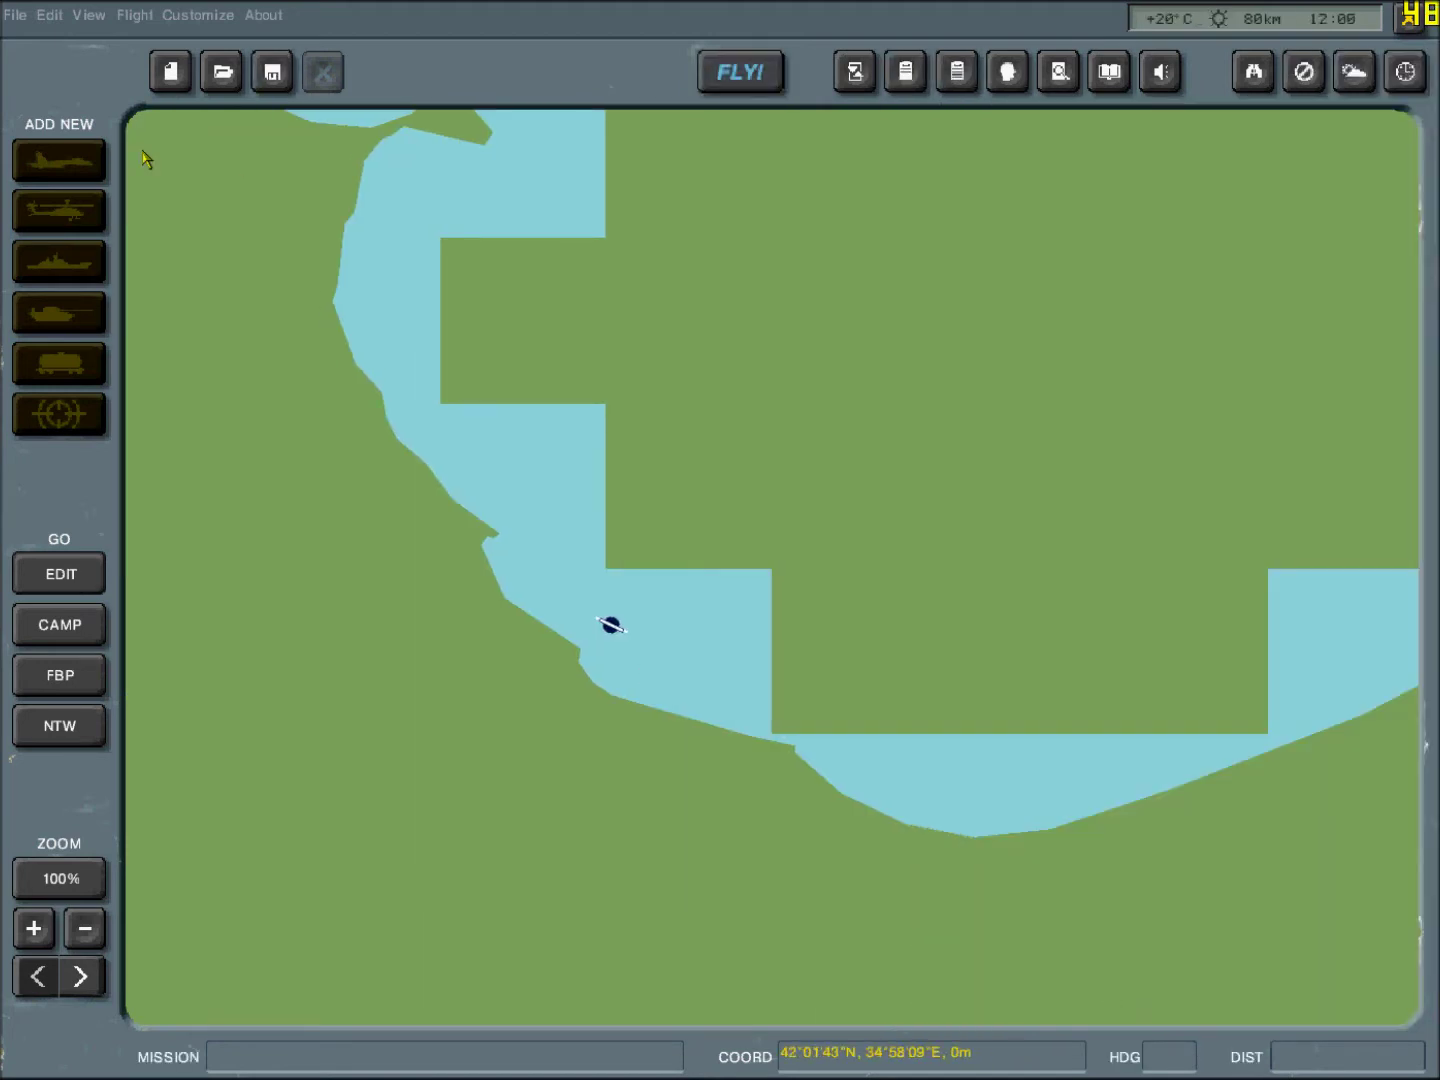
Place an Su-33 group at the airfield with waypoint 1 to the south, leaving it a TurningPoint
click(68, 165)
click(613, 625)
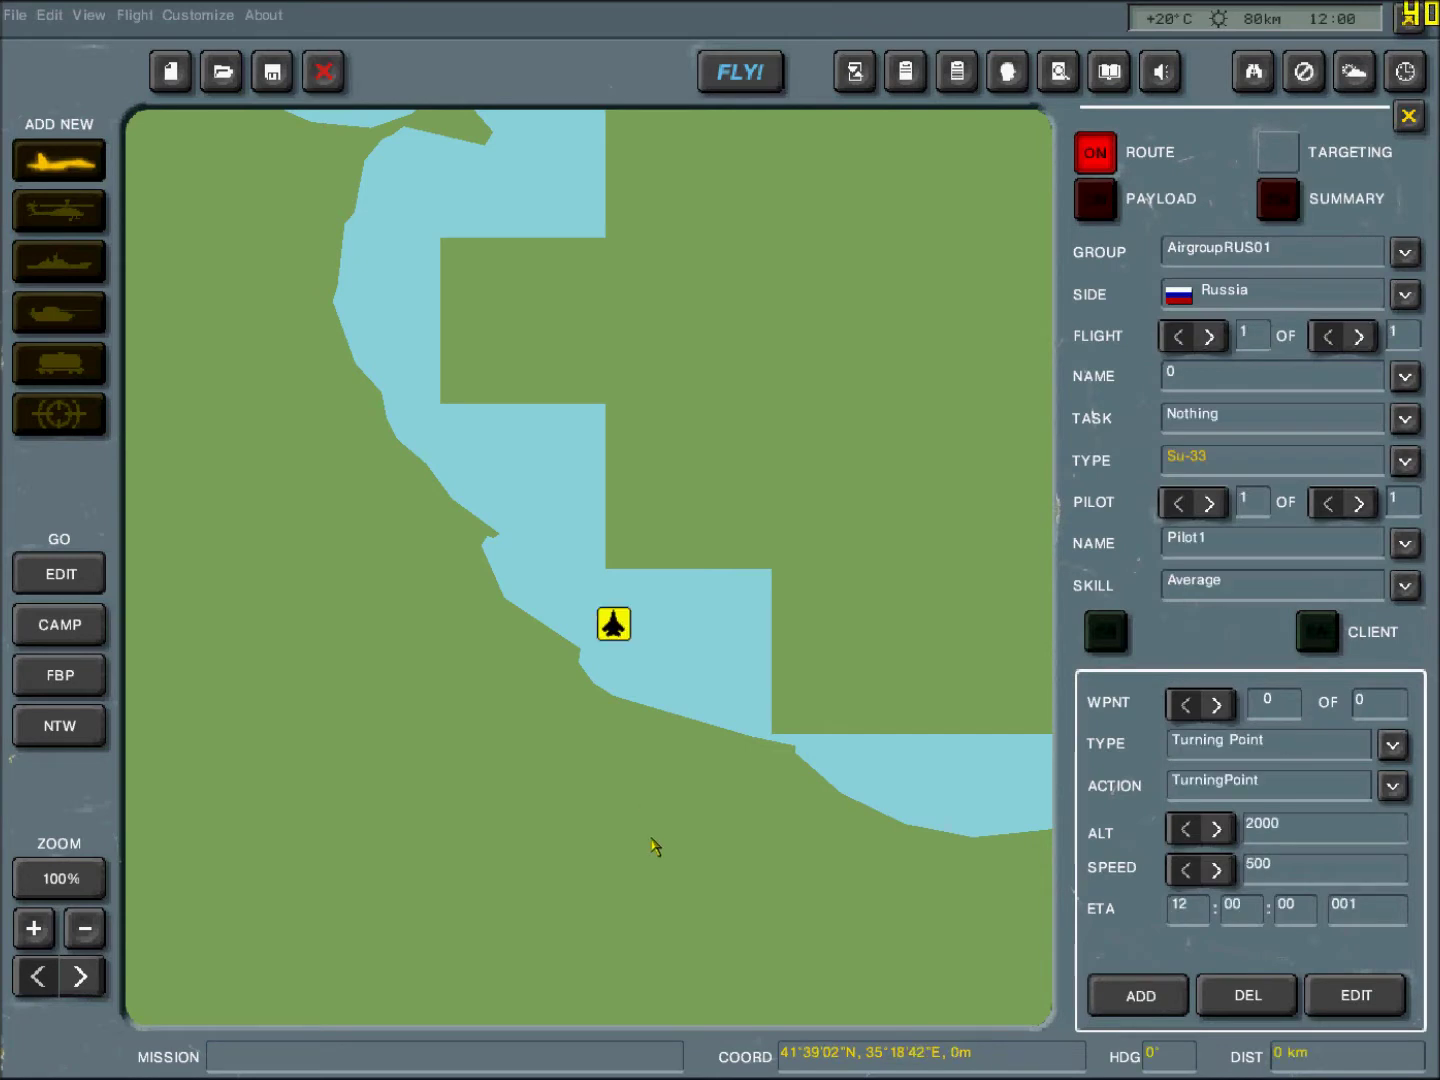
click(650, 838)
click(1288, 467)
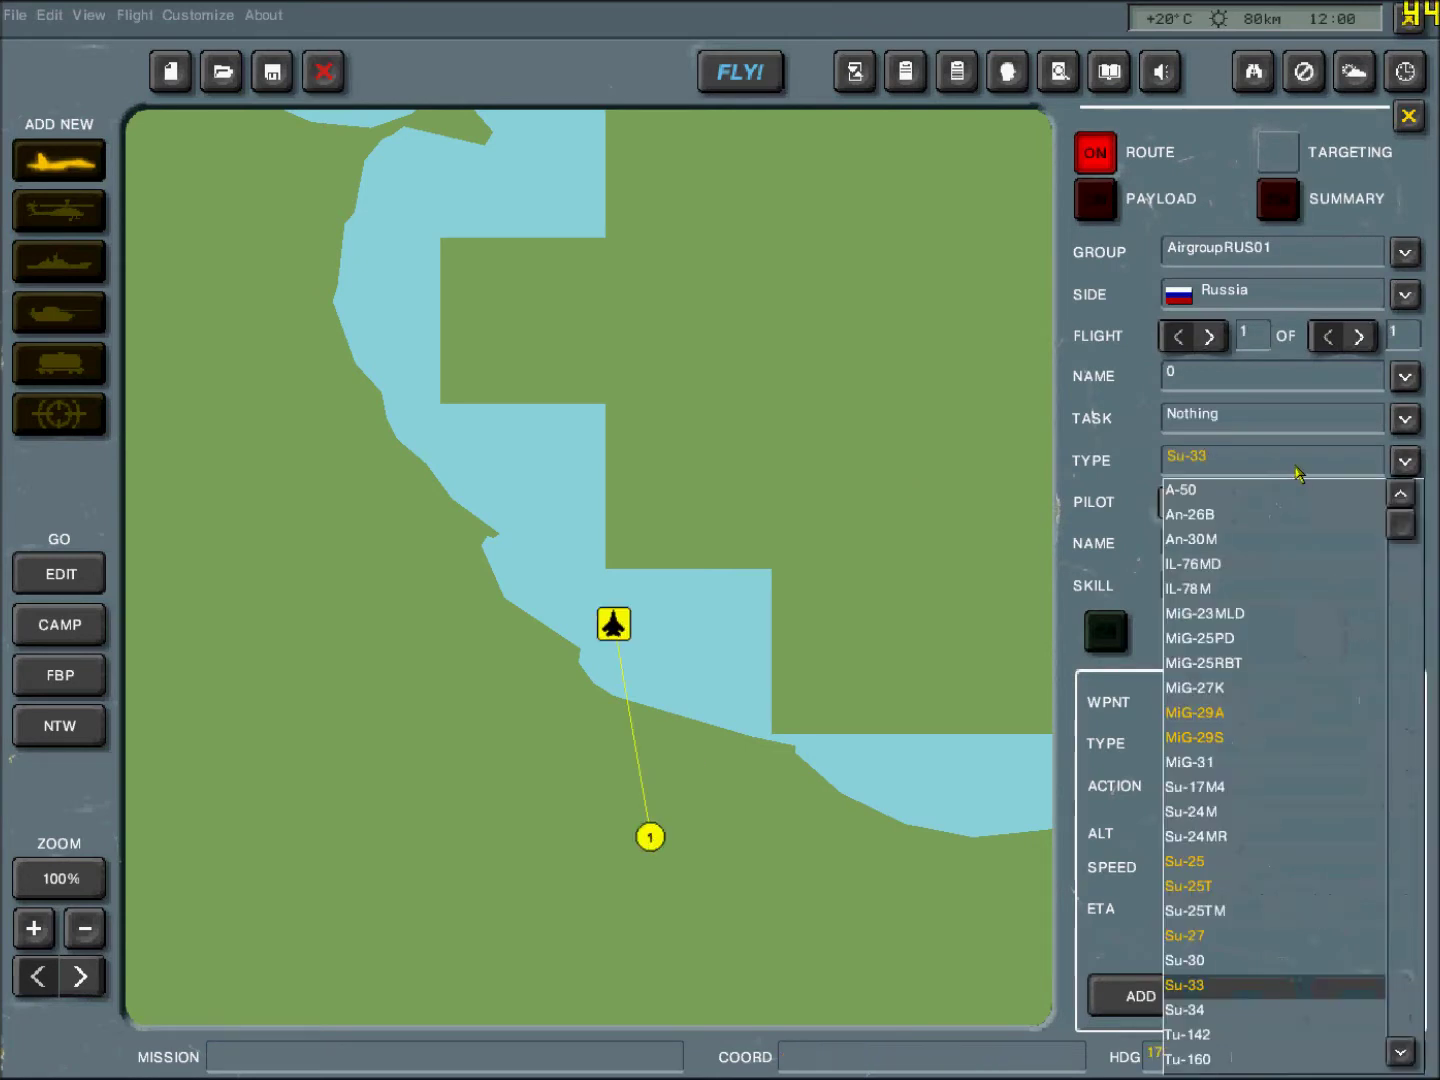
click(1296, 466)
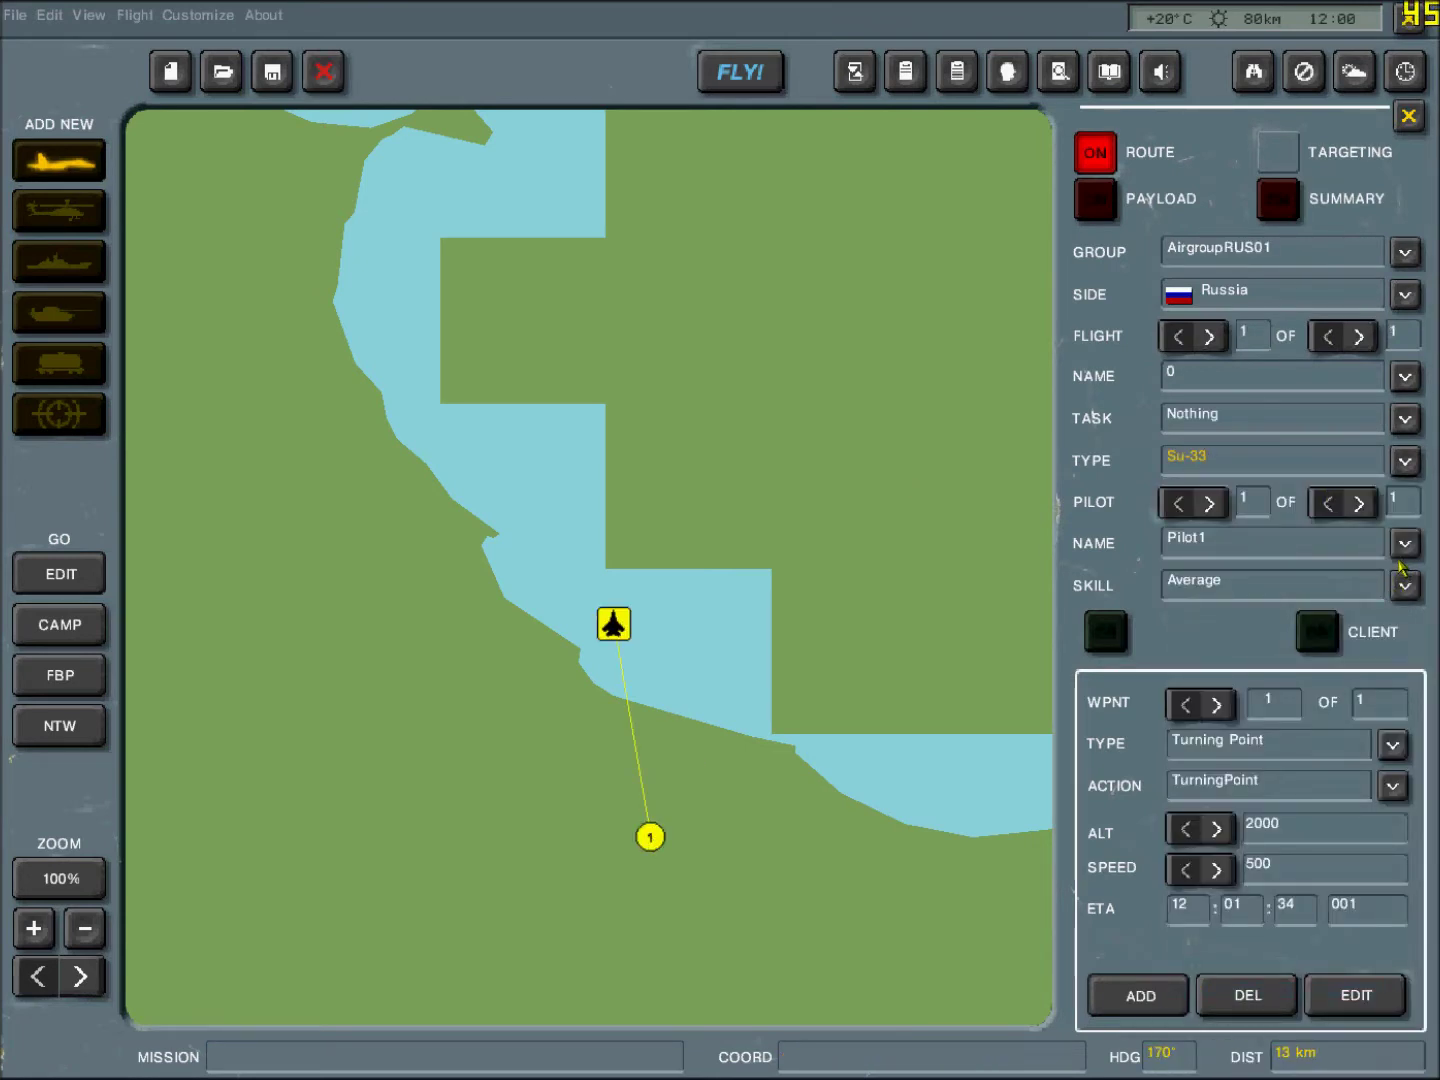
click(1393, 749)
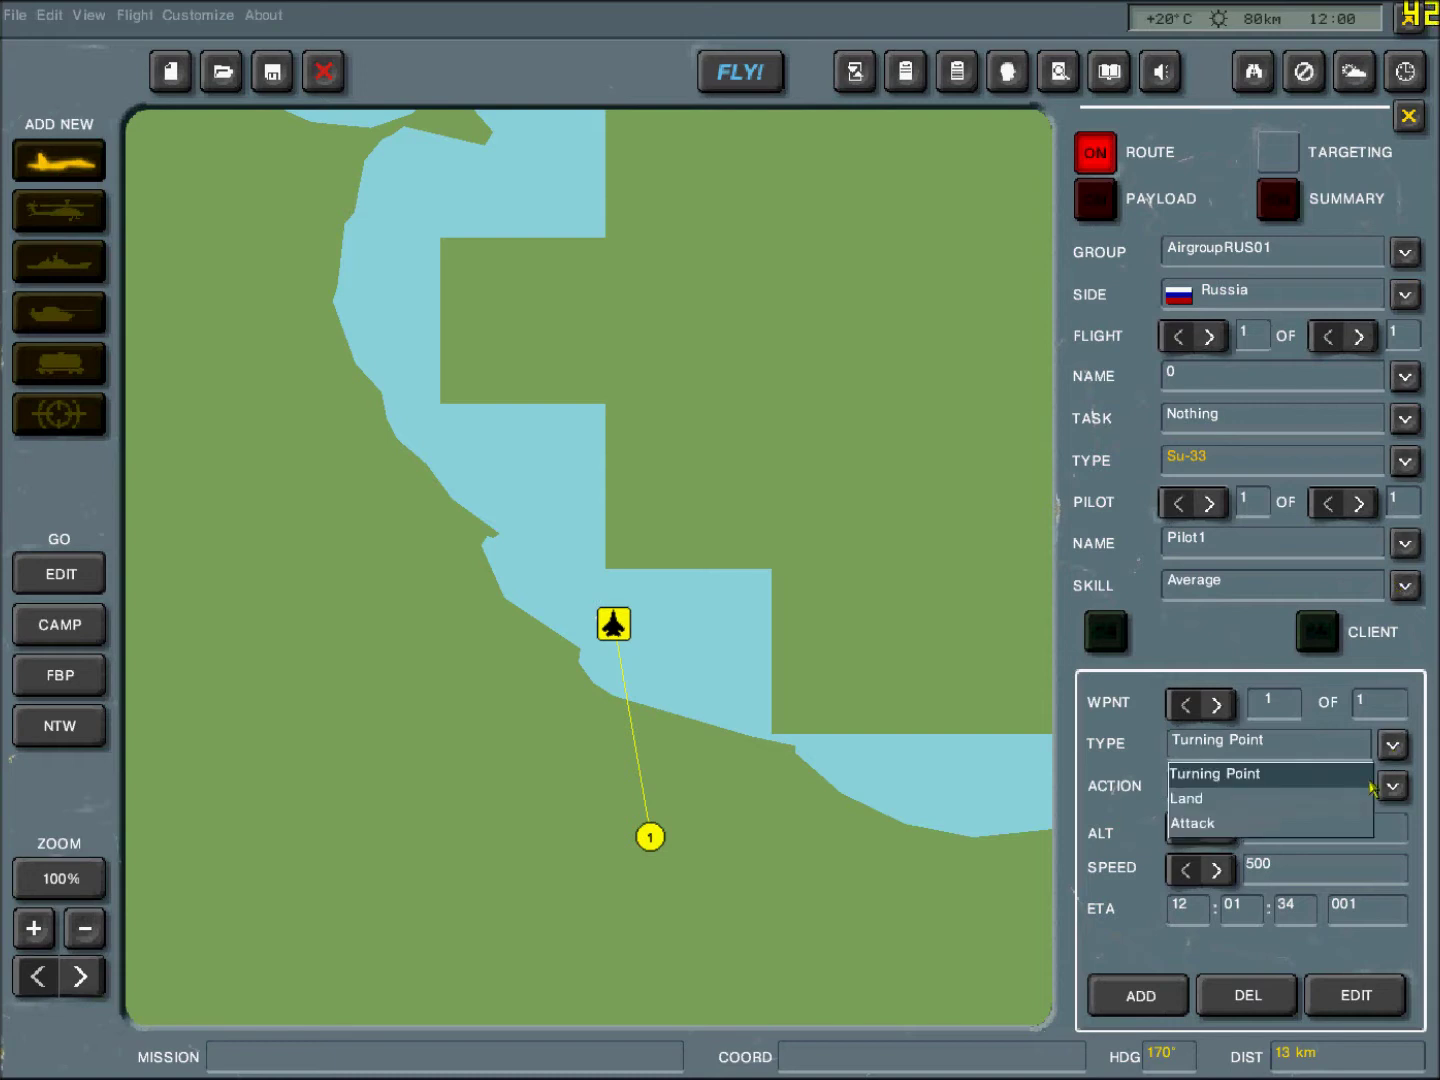
click(1390, 746)
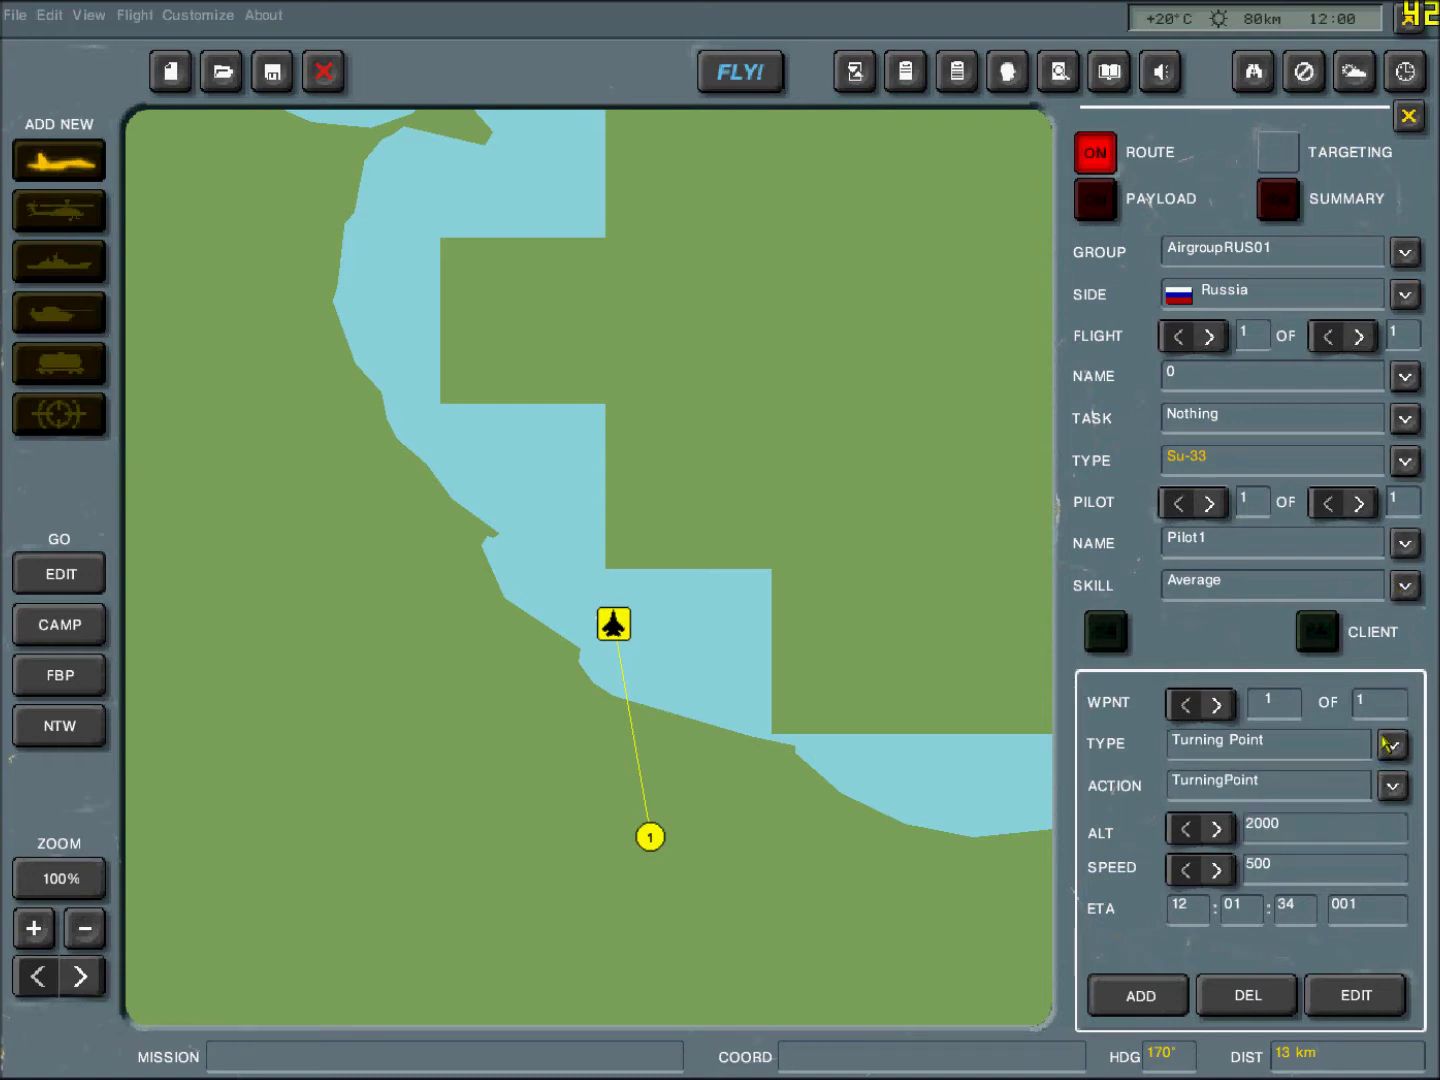
click(1390, 745)
click(1386, 742)
click(1392, 786)
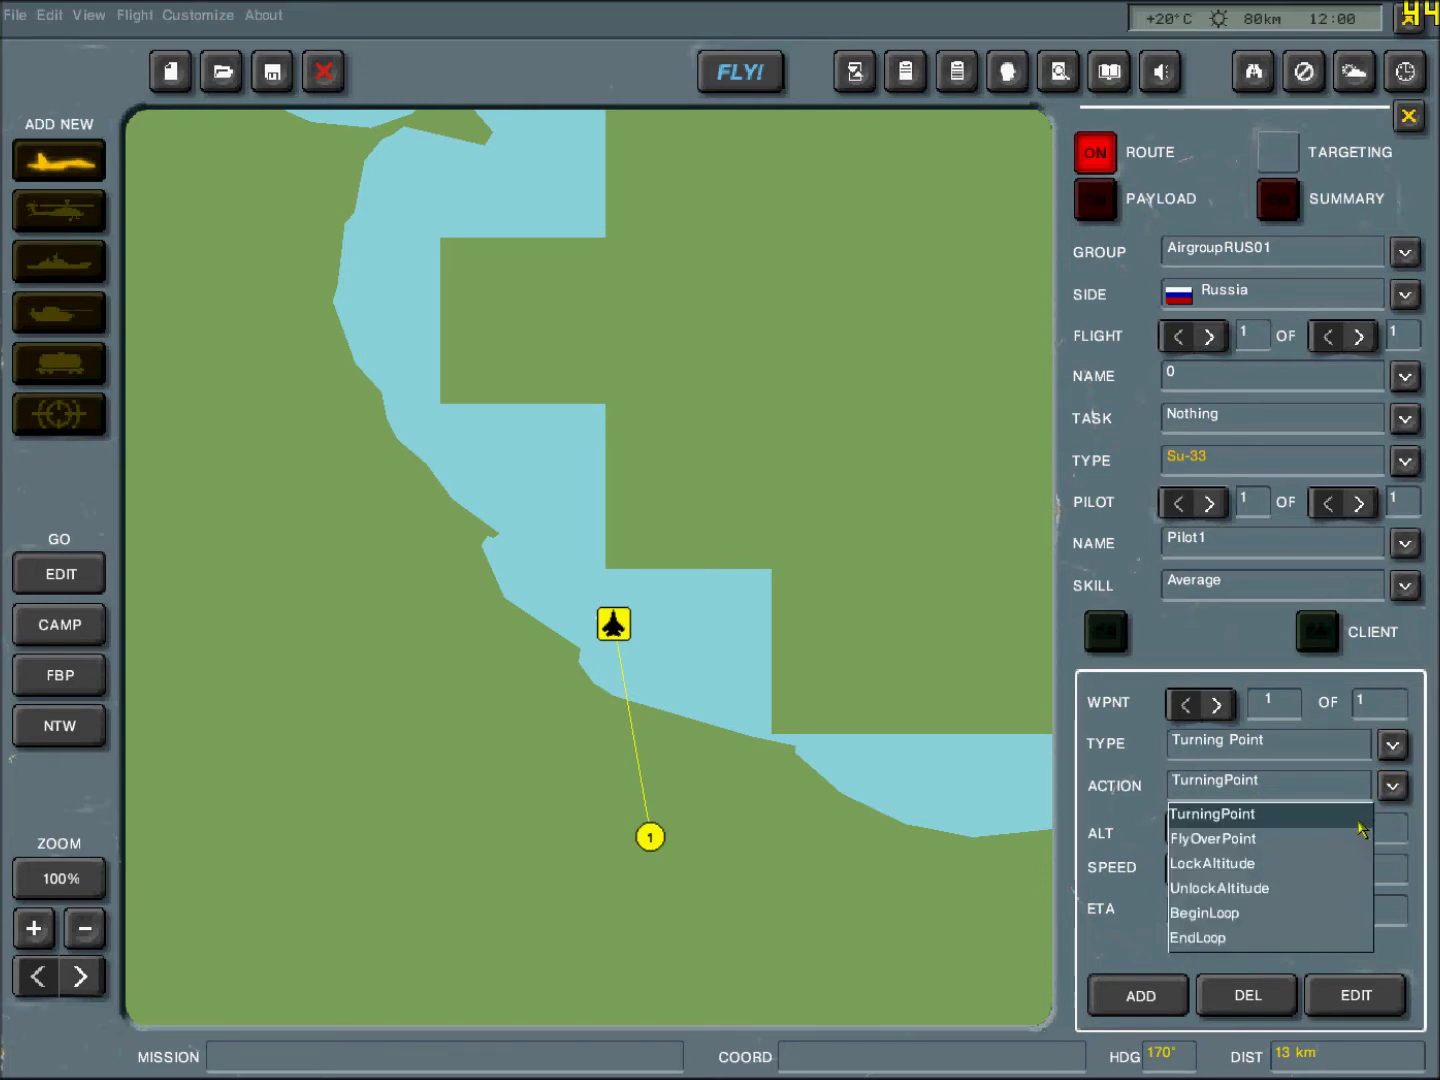
click(1388, 795)
Make waypoint 0 a TakeOff From Runway and fly the mission without saving
click(1186, 707)
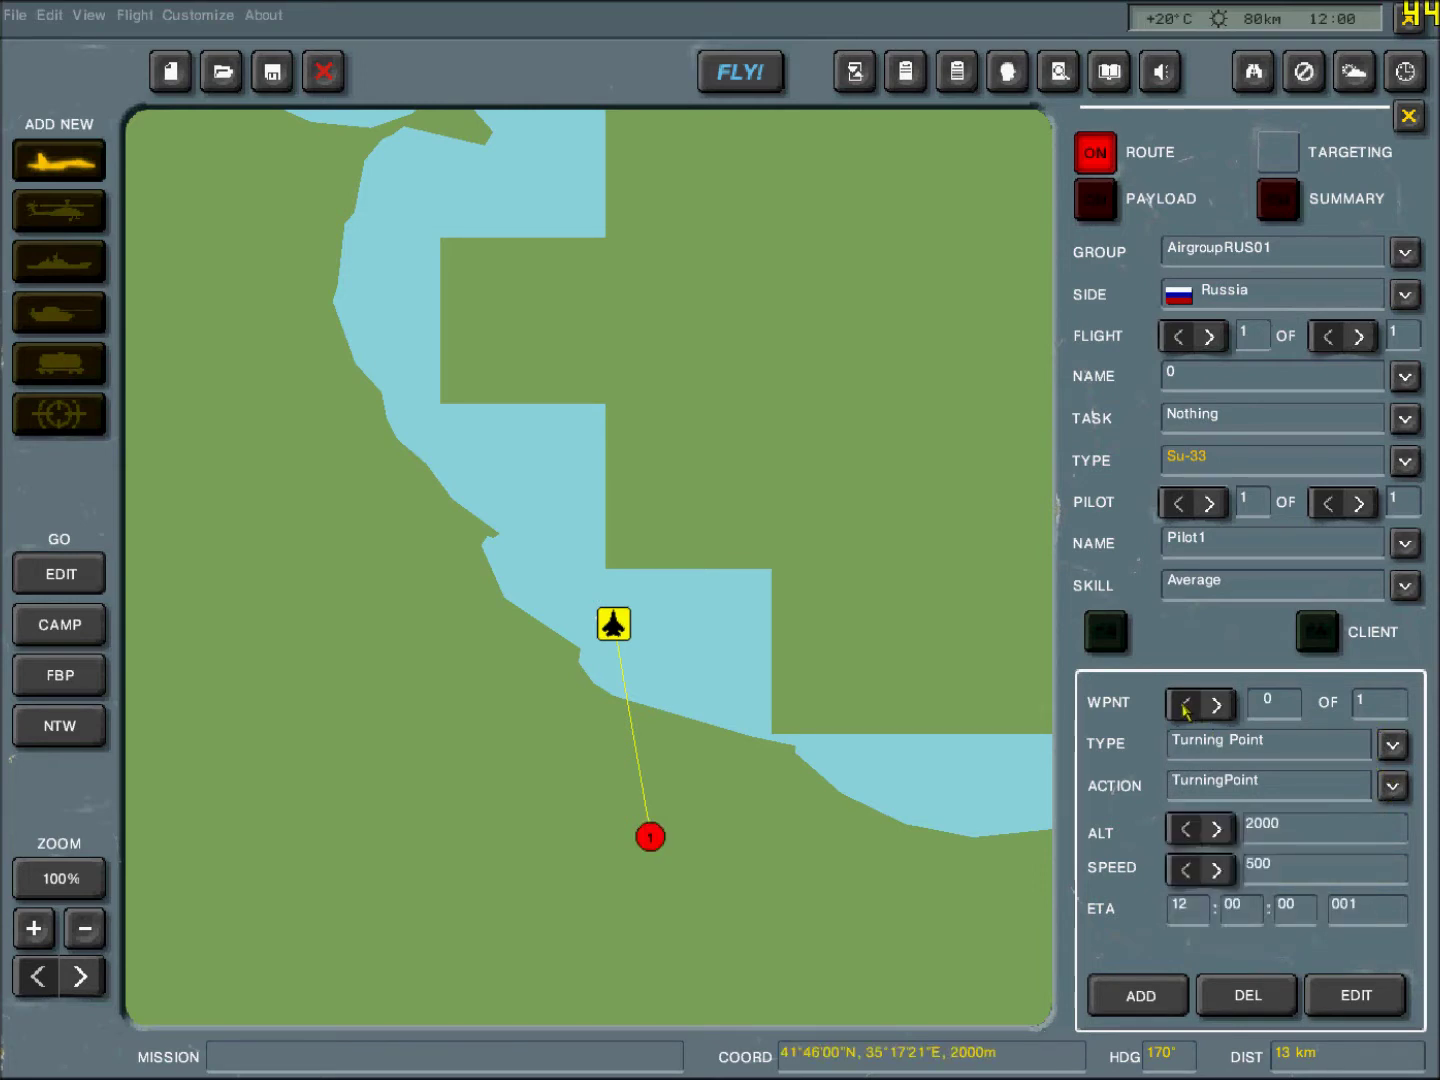
click(1392, 745)
click(1348, 800)
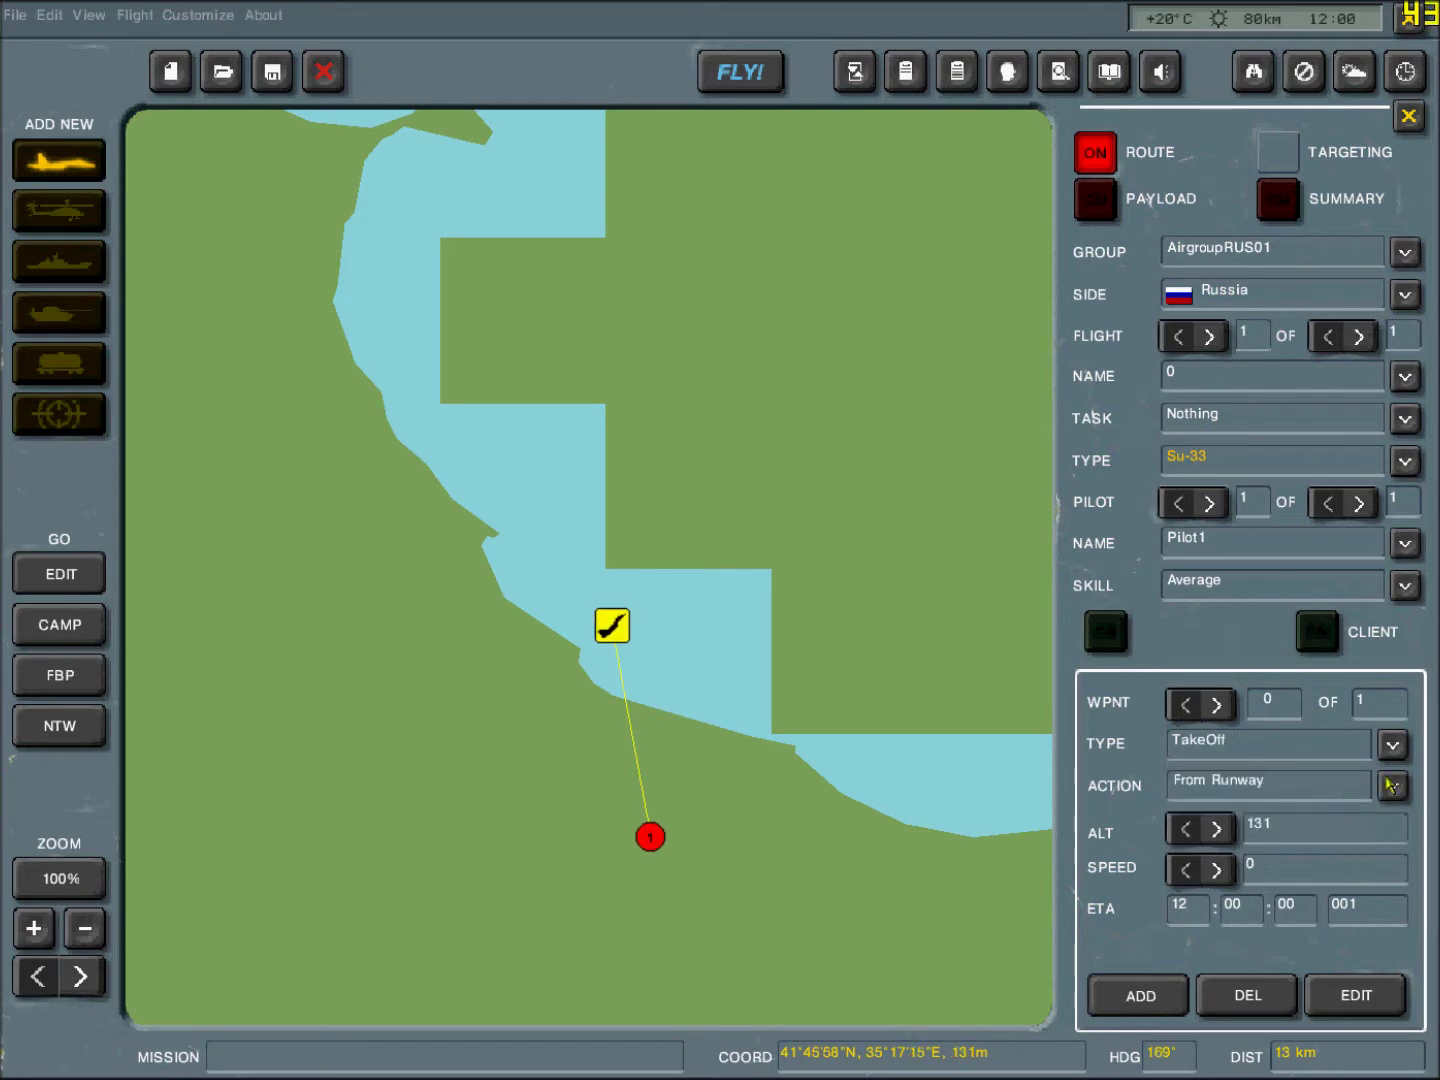
click(1390, 787)
click(1391, 787)
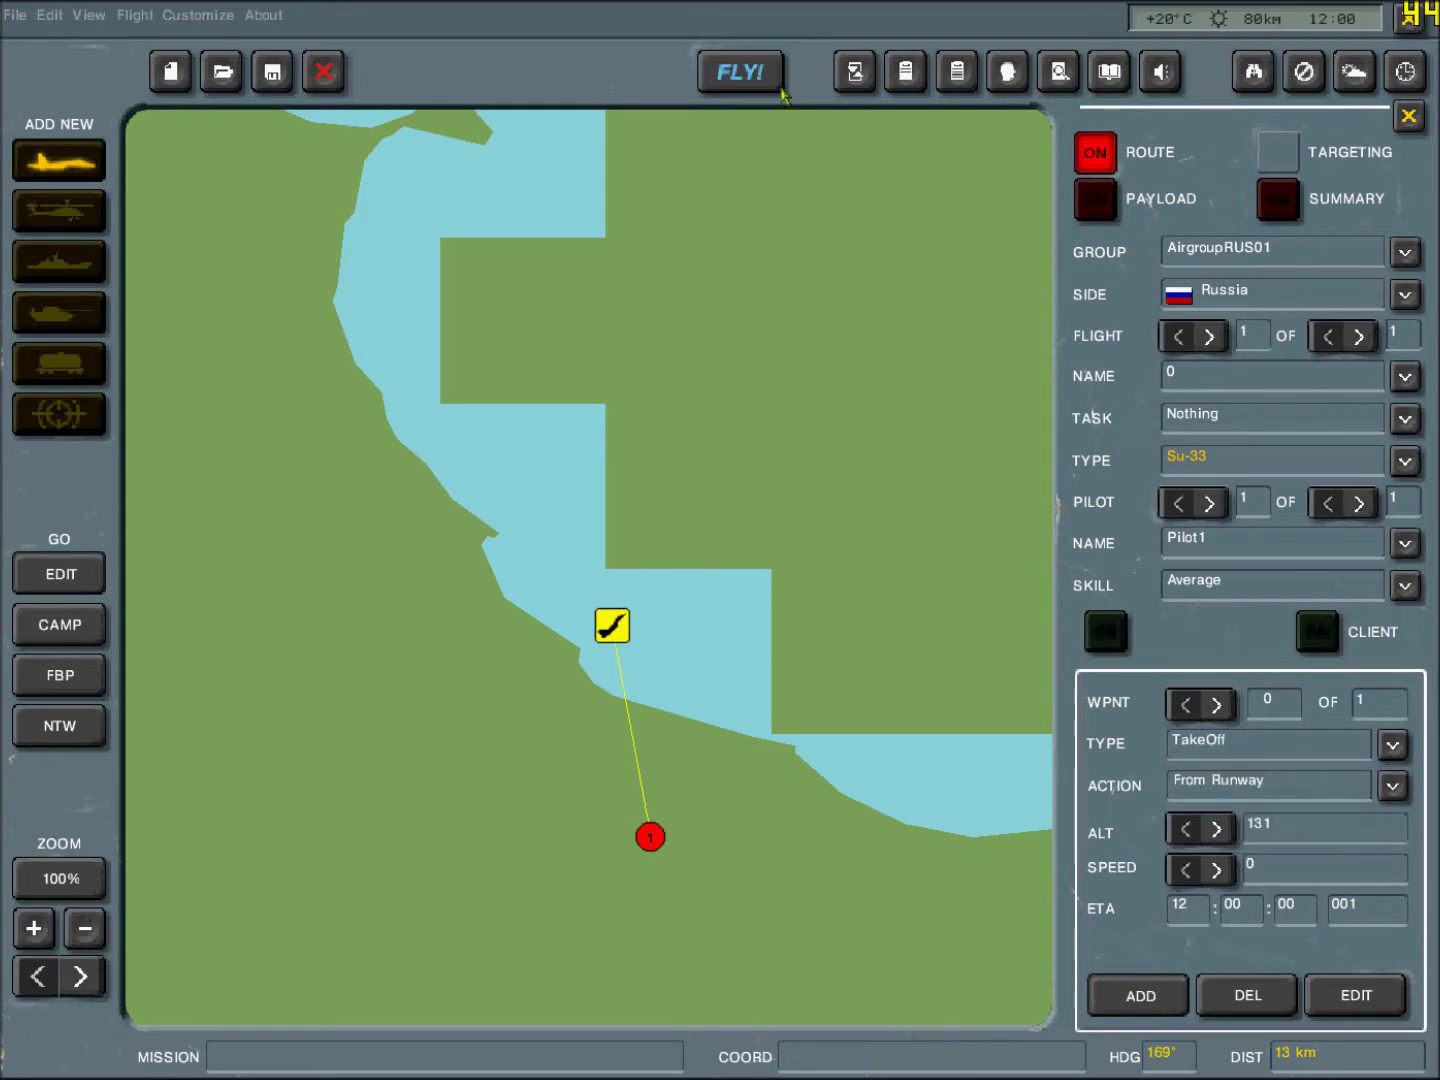
click(740, 72)
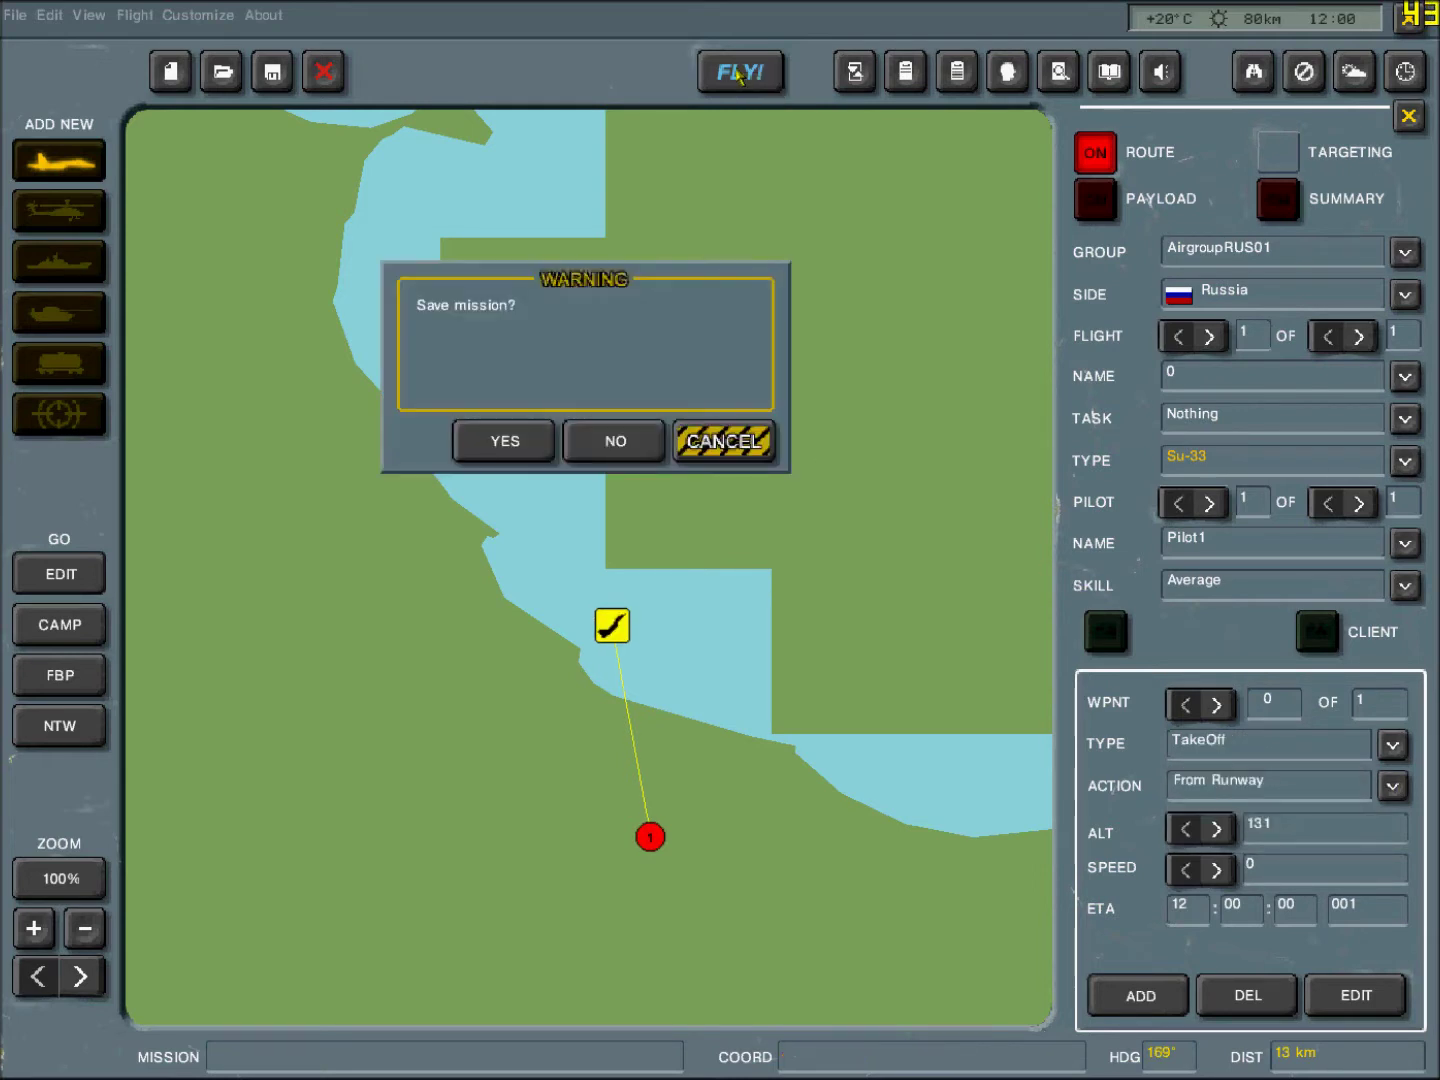
click(617, 443)
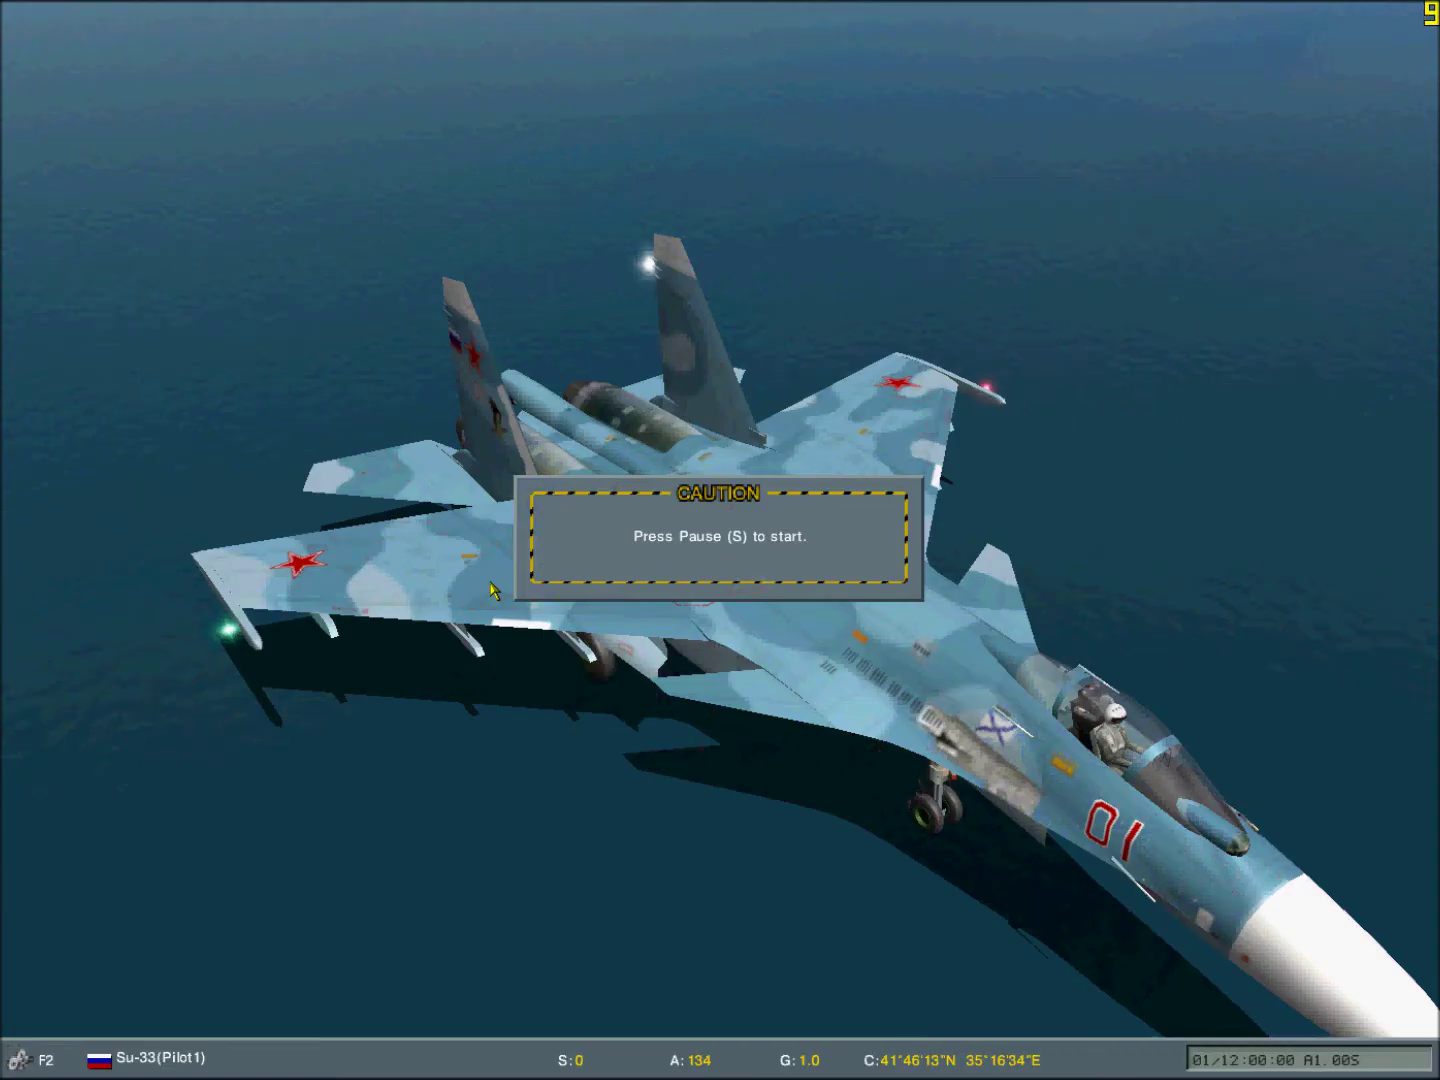
Unpause the simulation briefly, then pause and quit the mission
key(s)
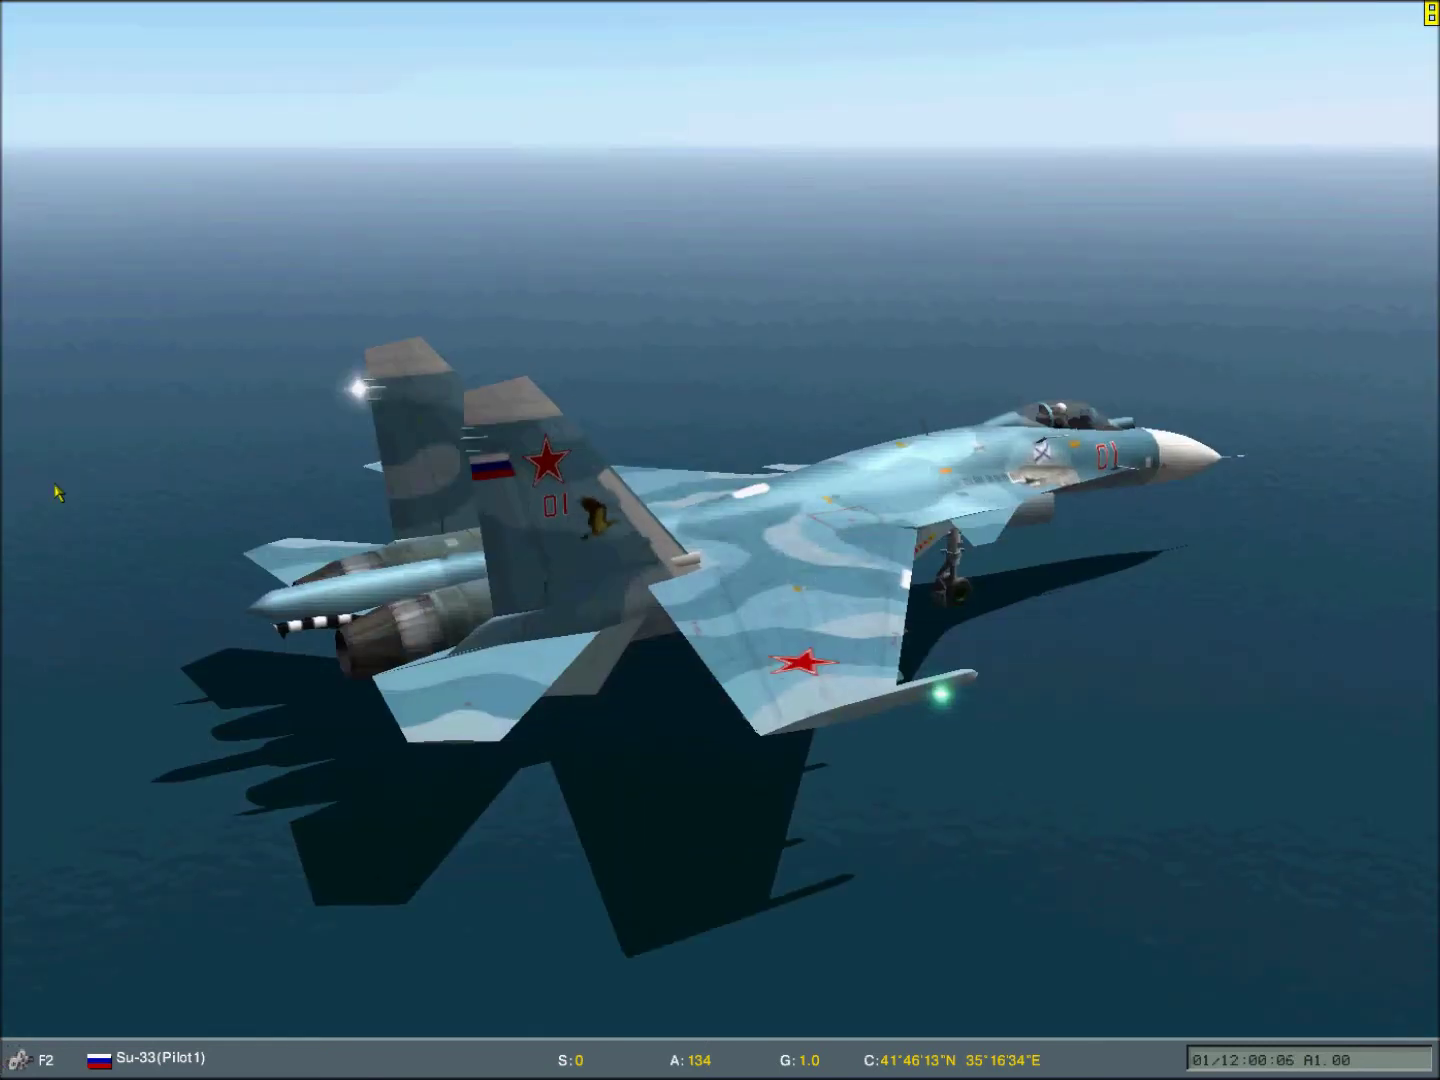
key(Escape)
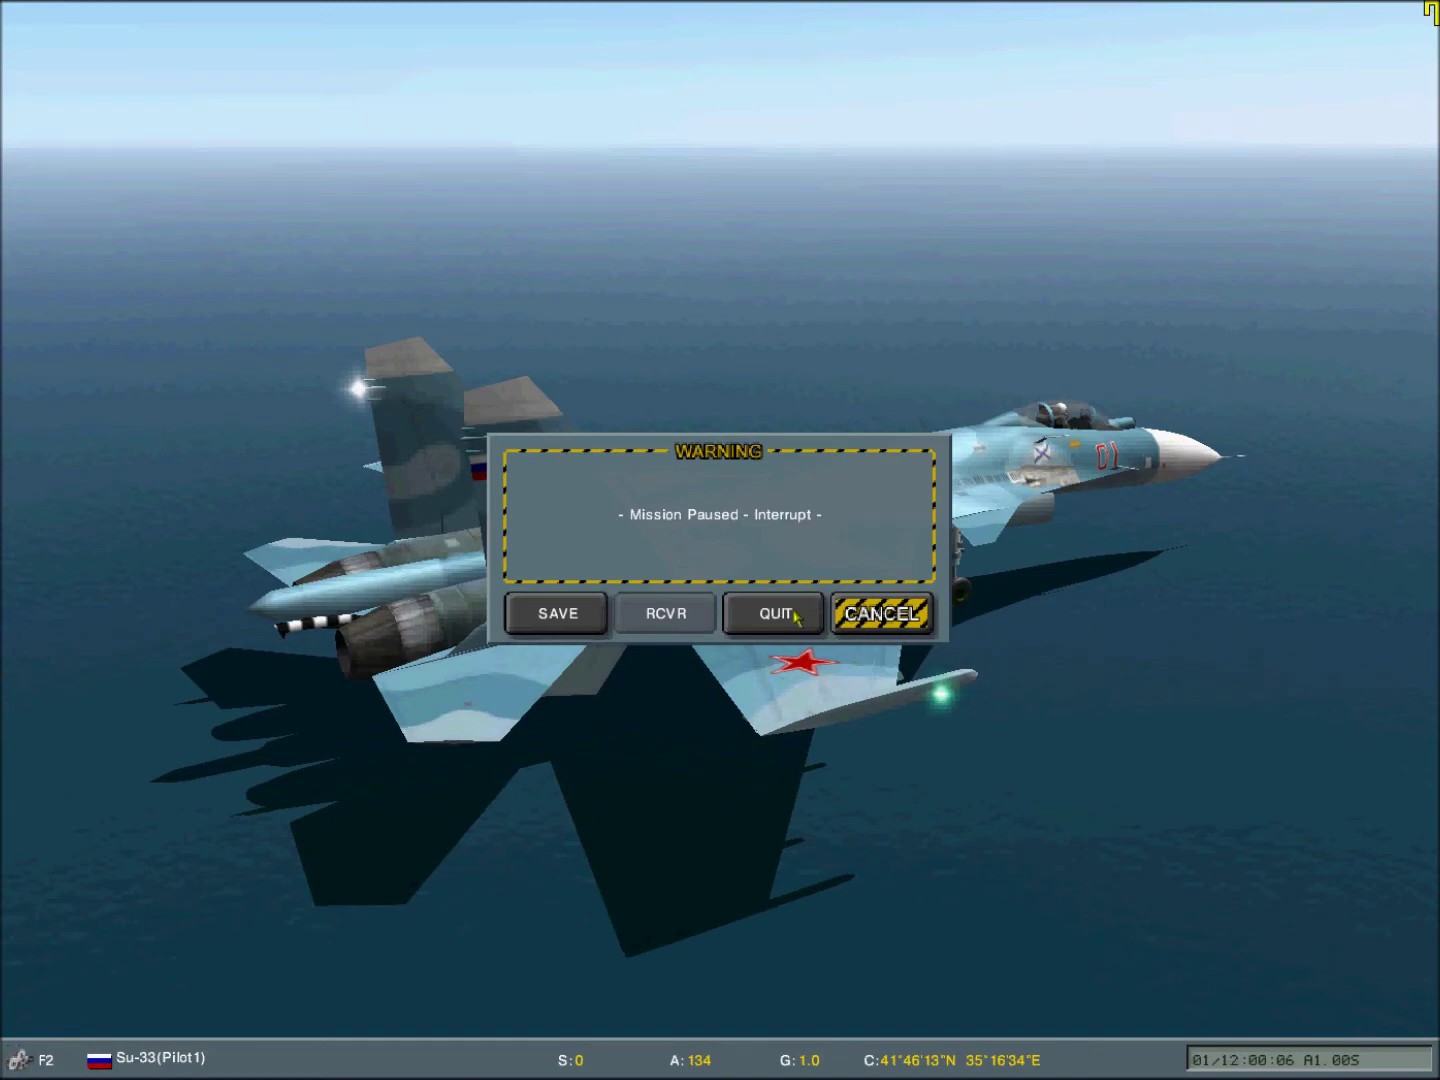
click(730, 612)
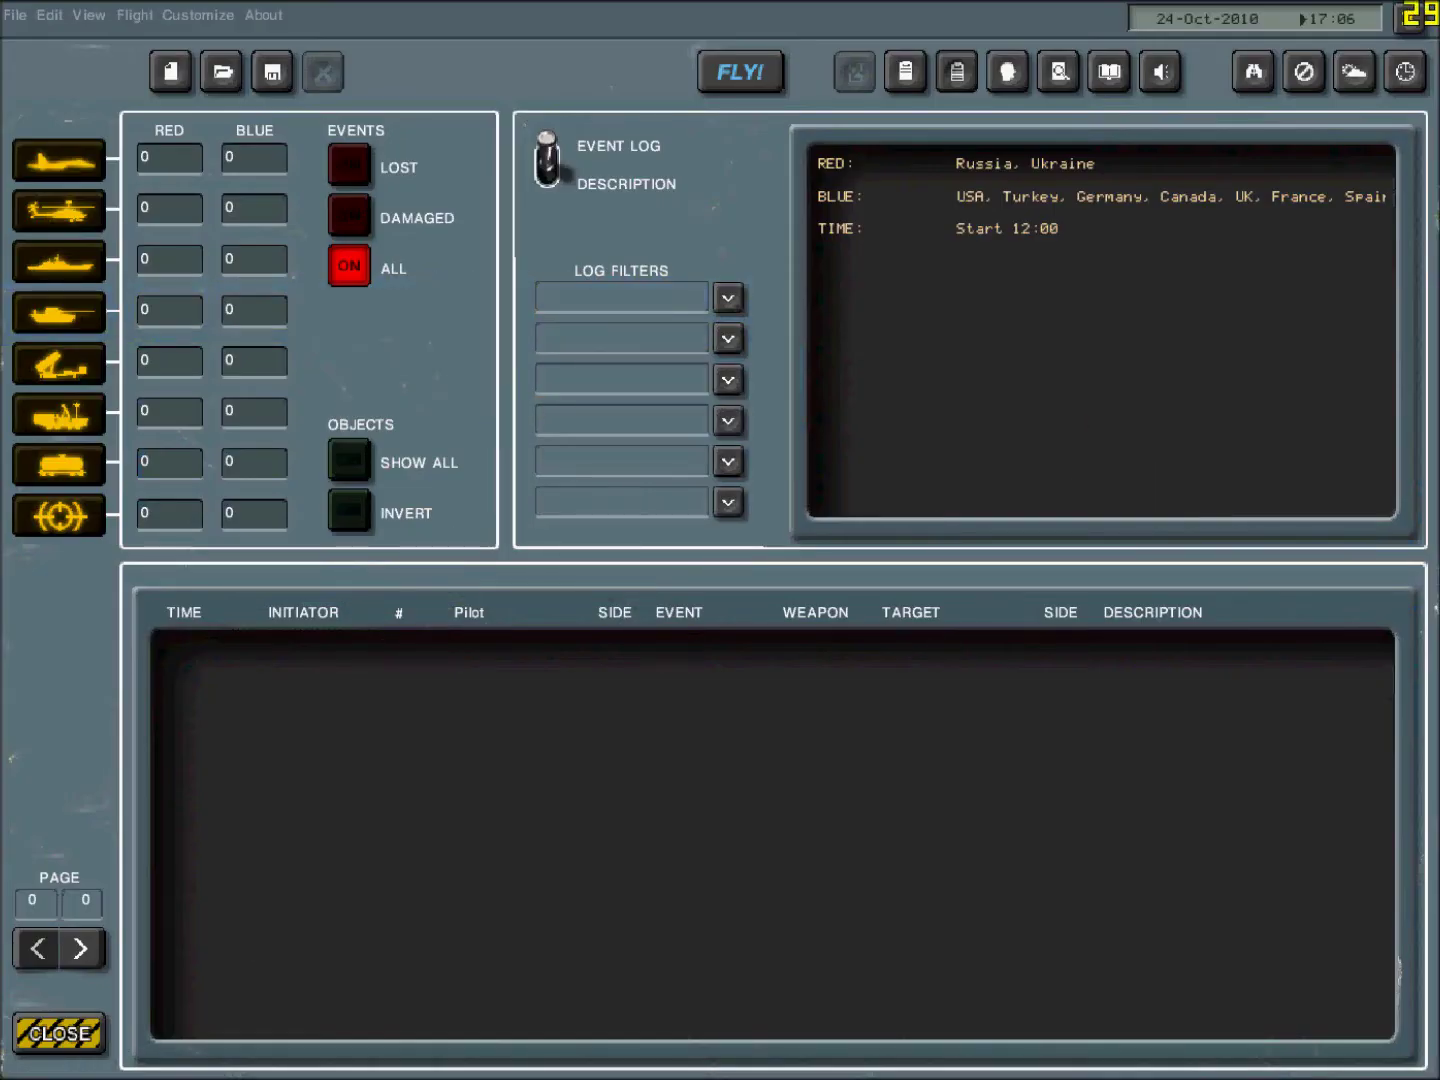
Back out through the debrief and editor to the main menu and quit to Windows
key(Escape)
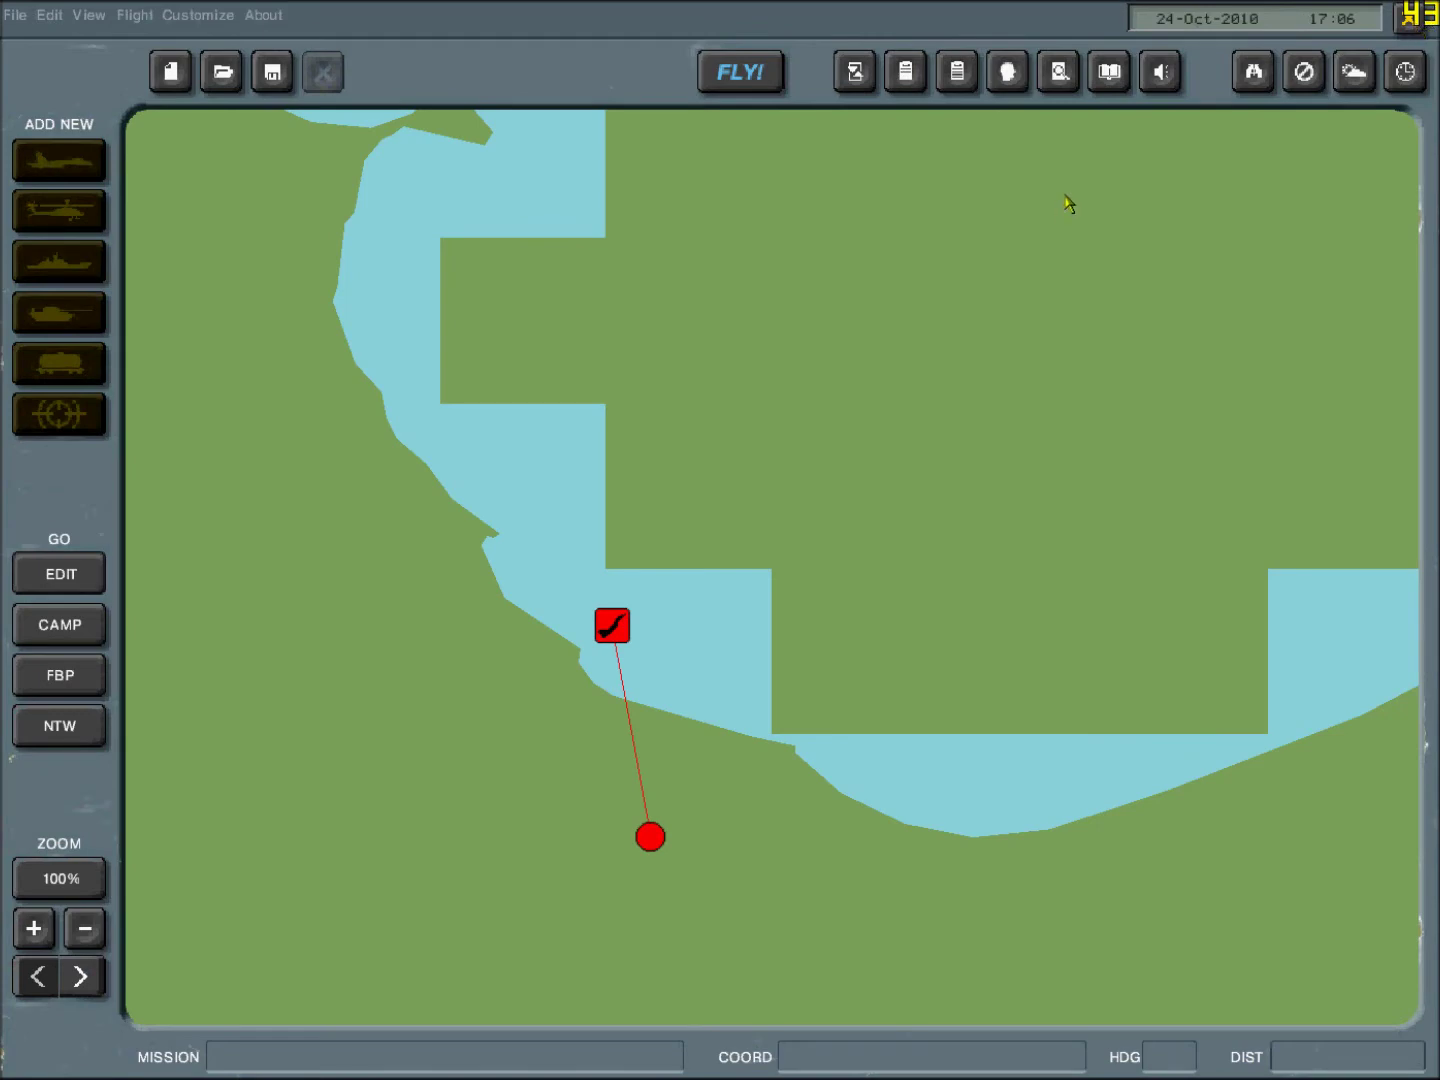
key(Escape)
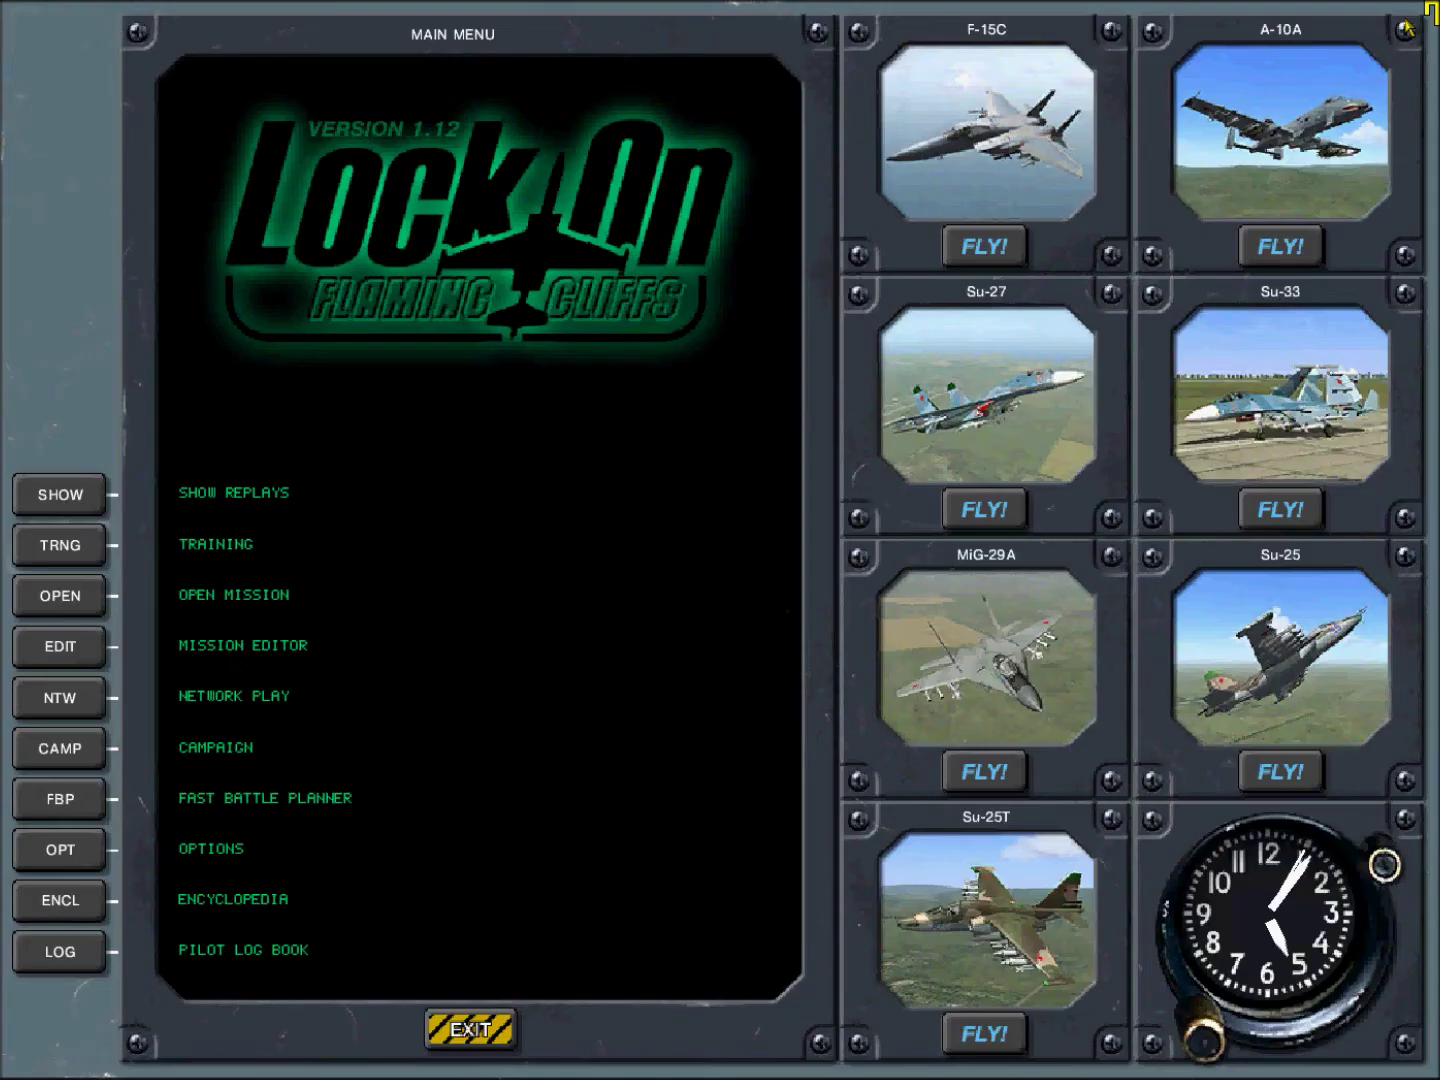
click(453, 1038)
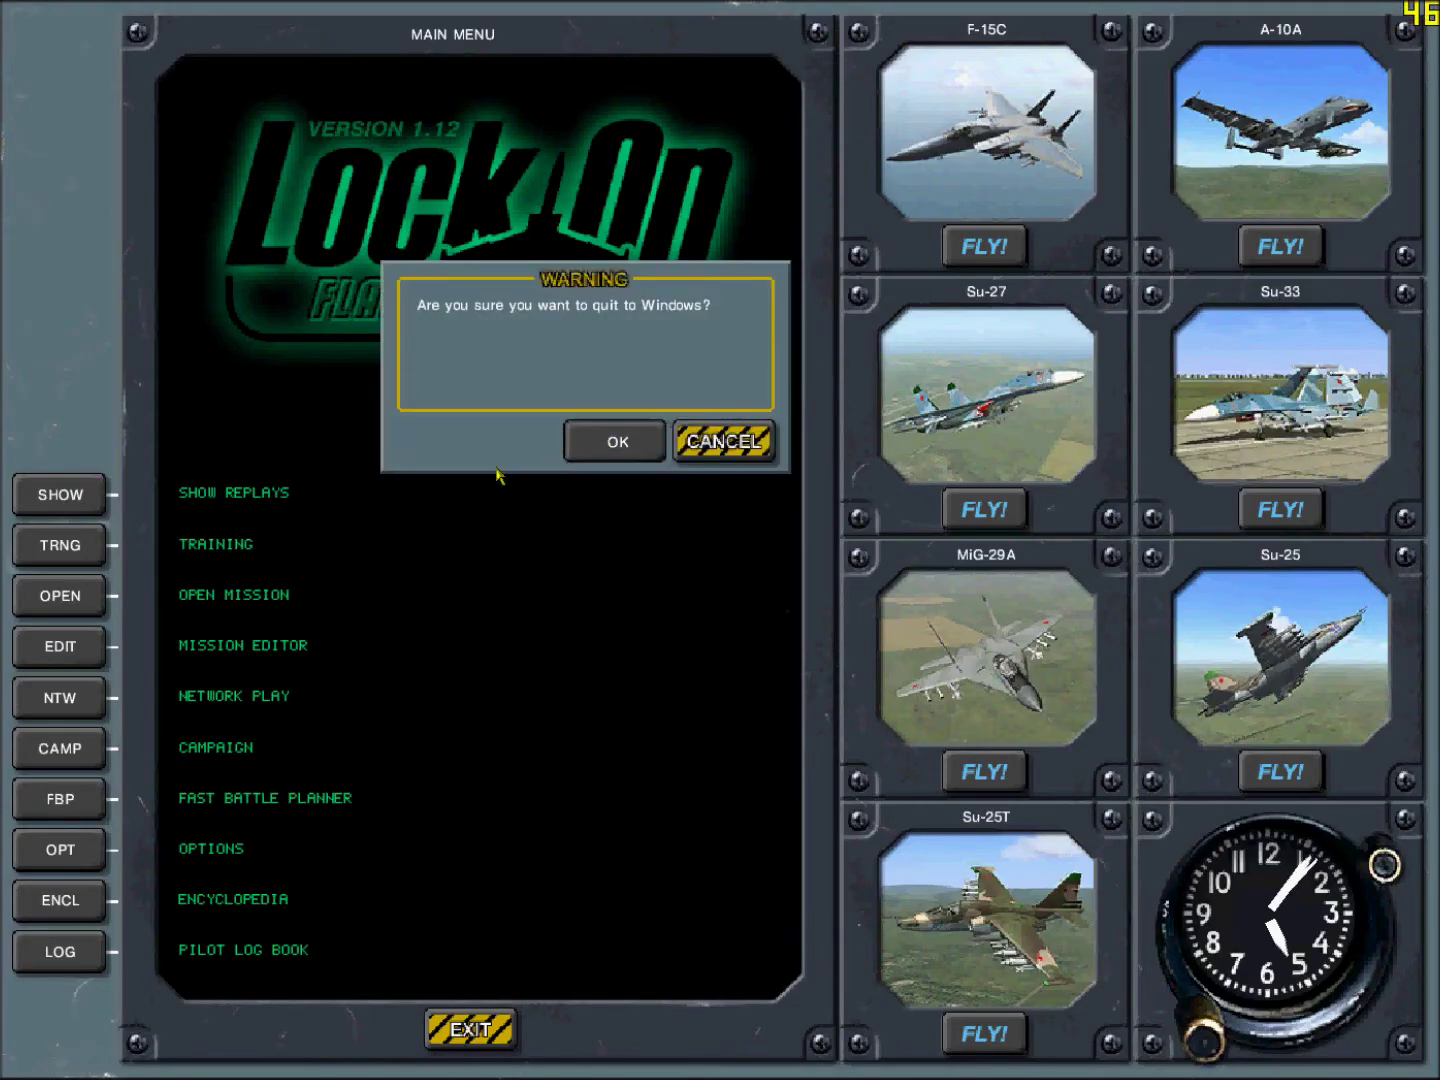
key(Return)
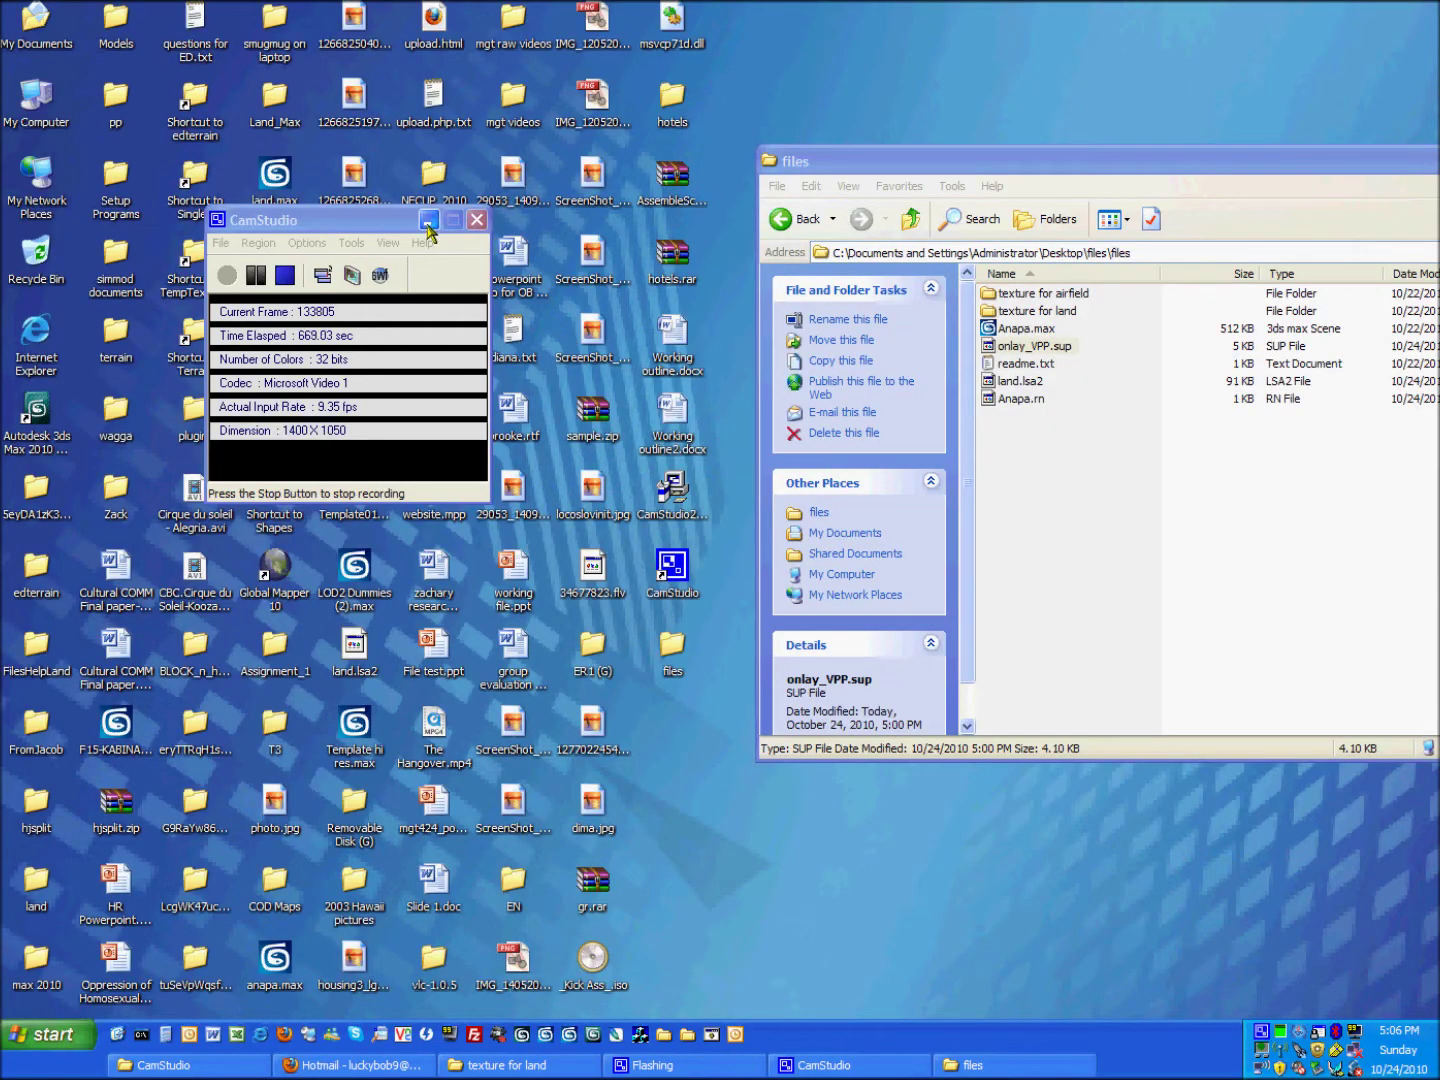
Copy hi2B15.bmp and hi2B16.bmp from the texture for land folder into Bazar\TempTextures
double_click(1036, 310)
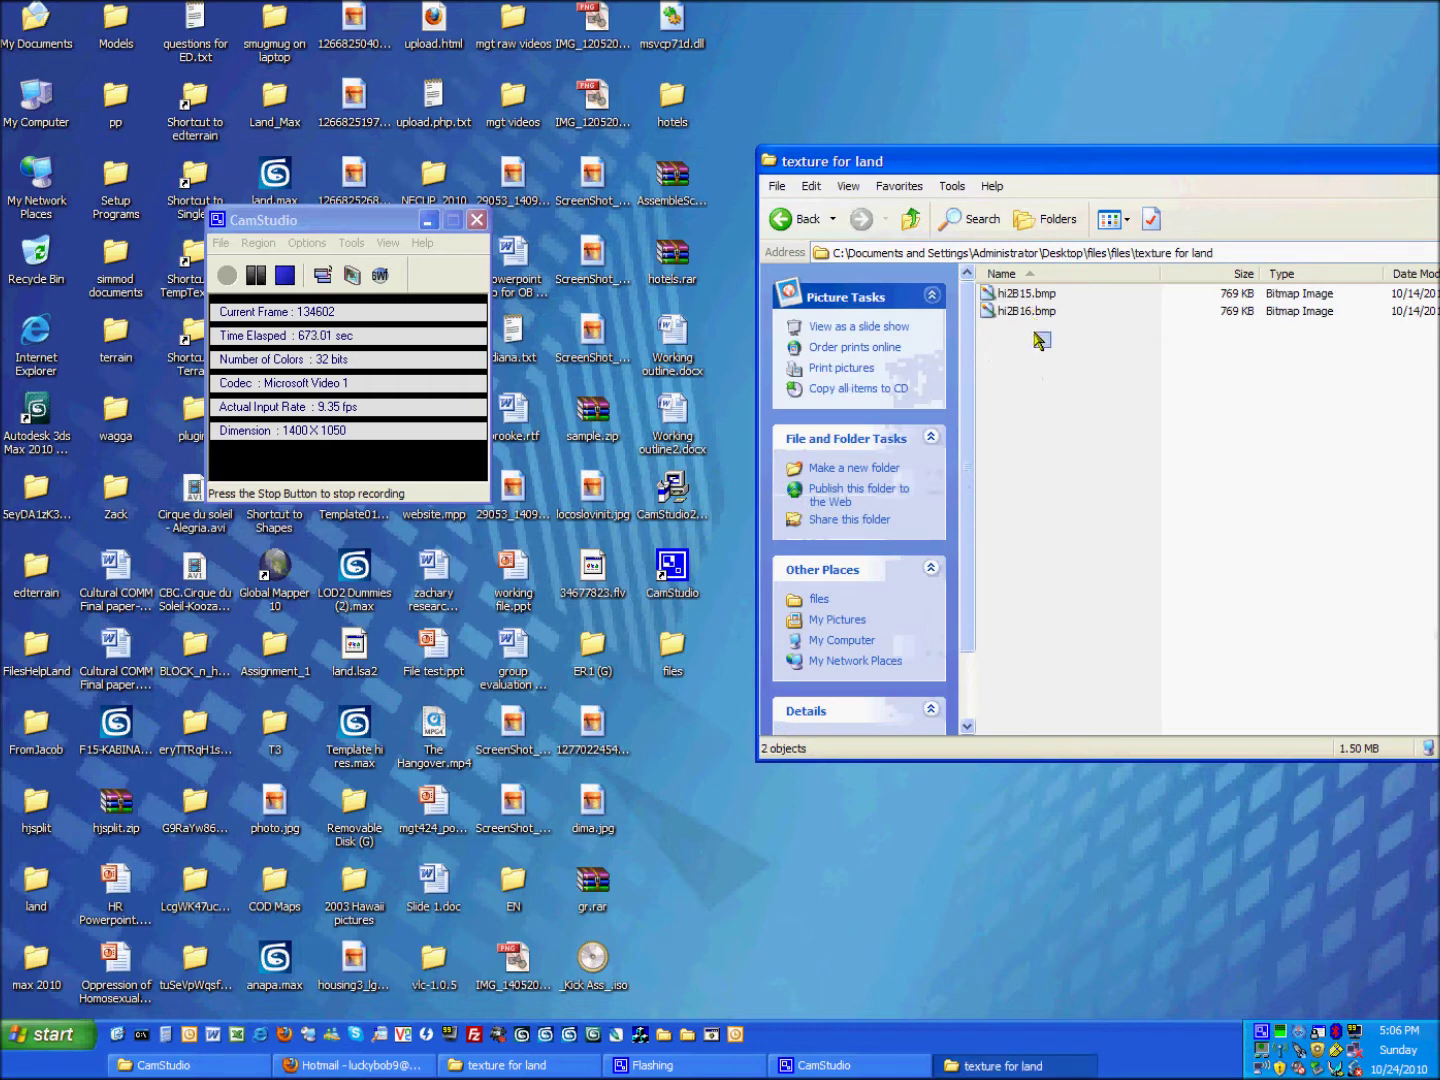
drag(1057, 360, 963, 271)
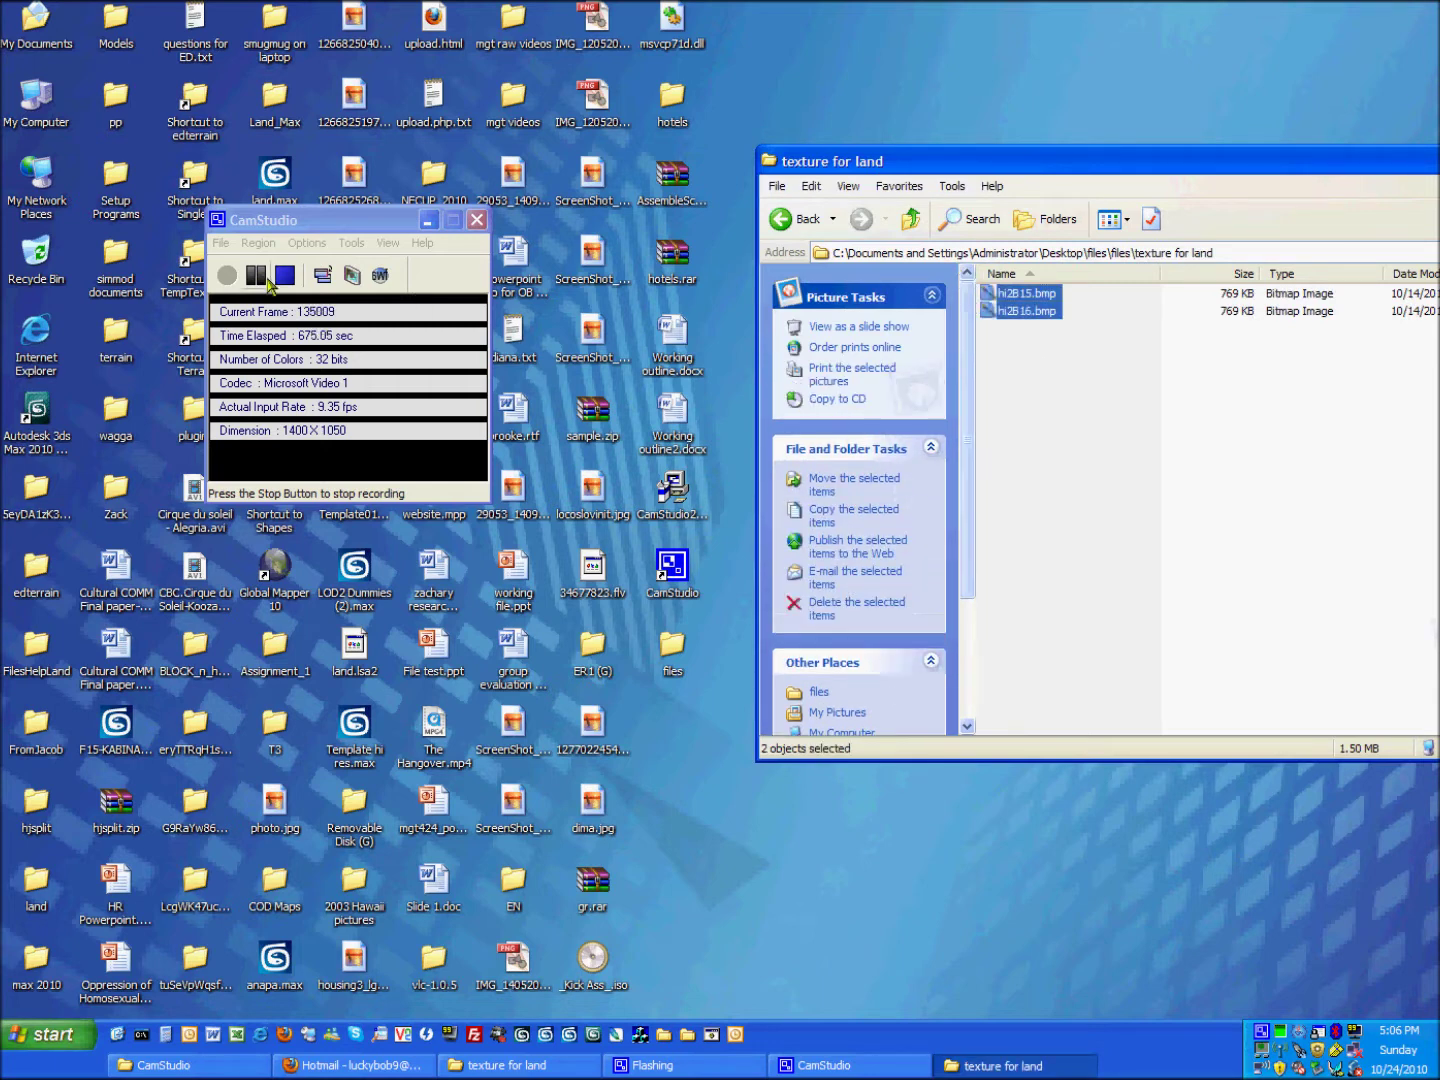
drag(262, 221, 283, 226)
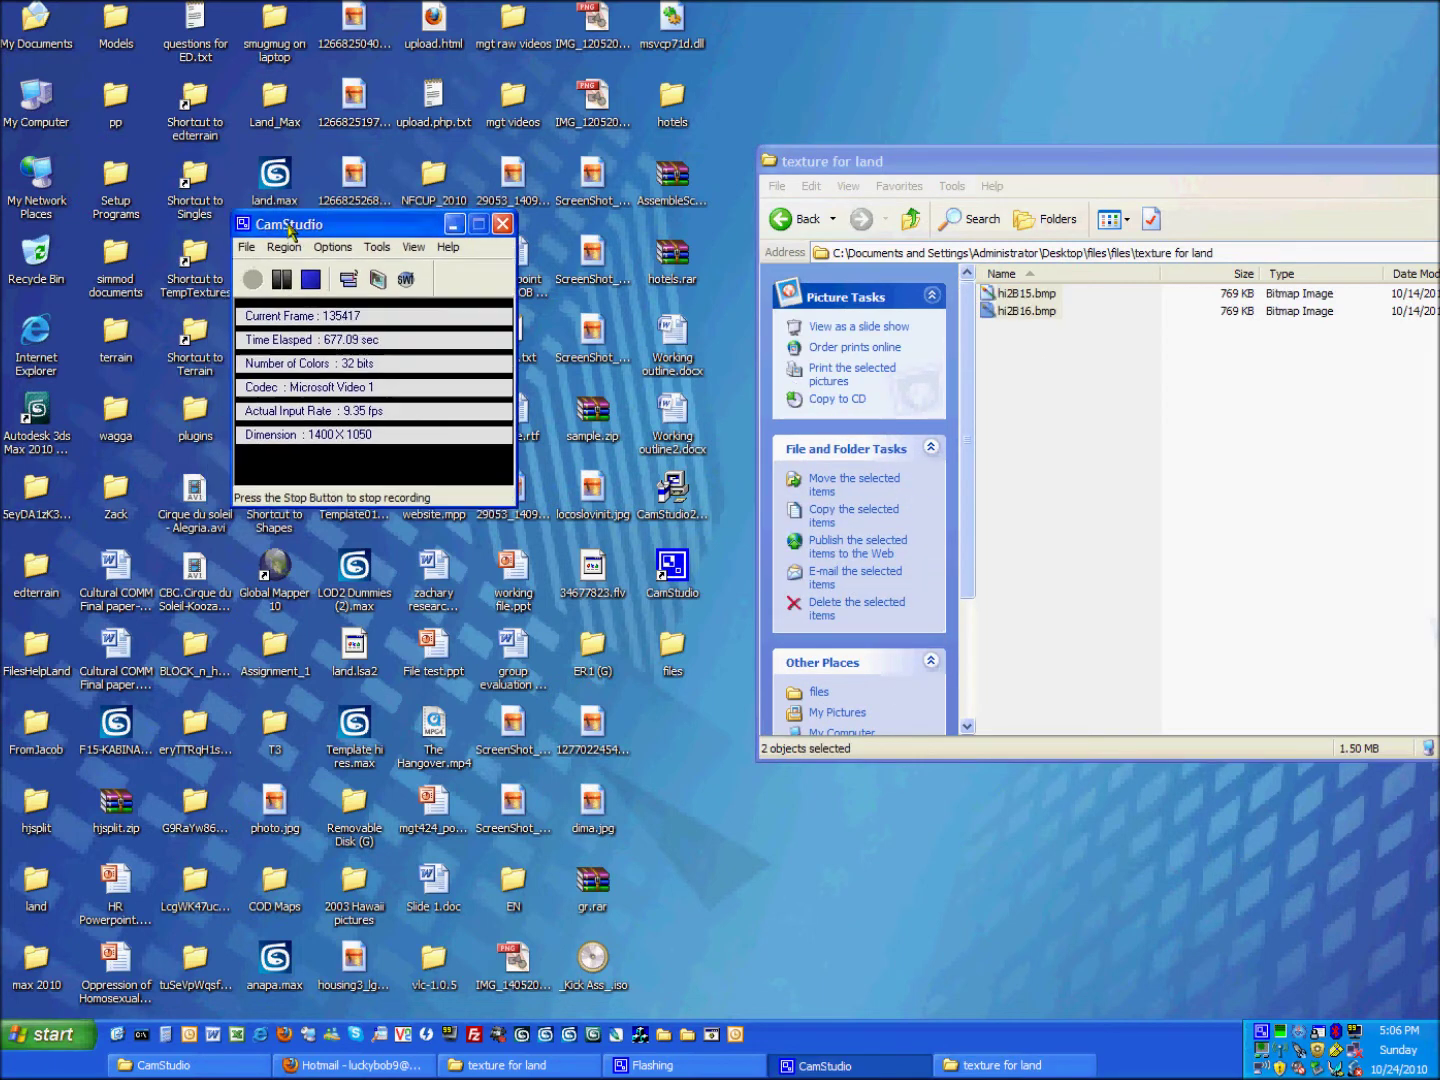
double_click(196, 257)
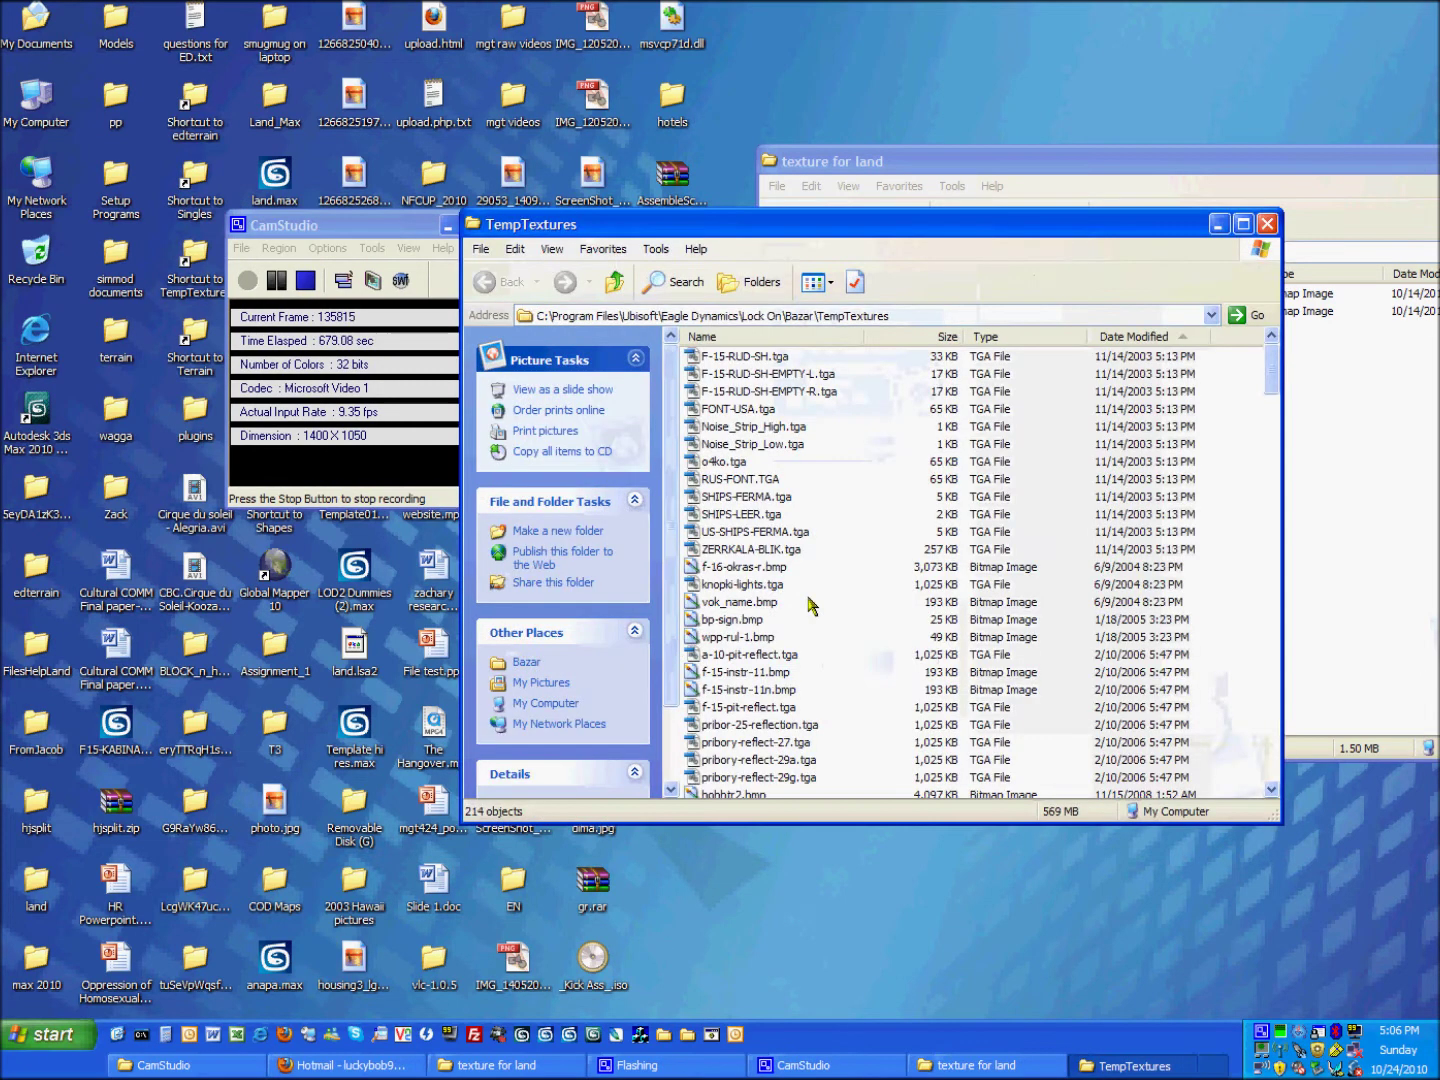
right_click(884, 648)
click(959, 778)
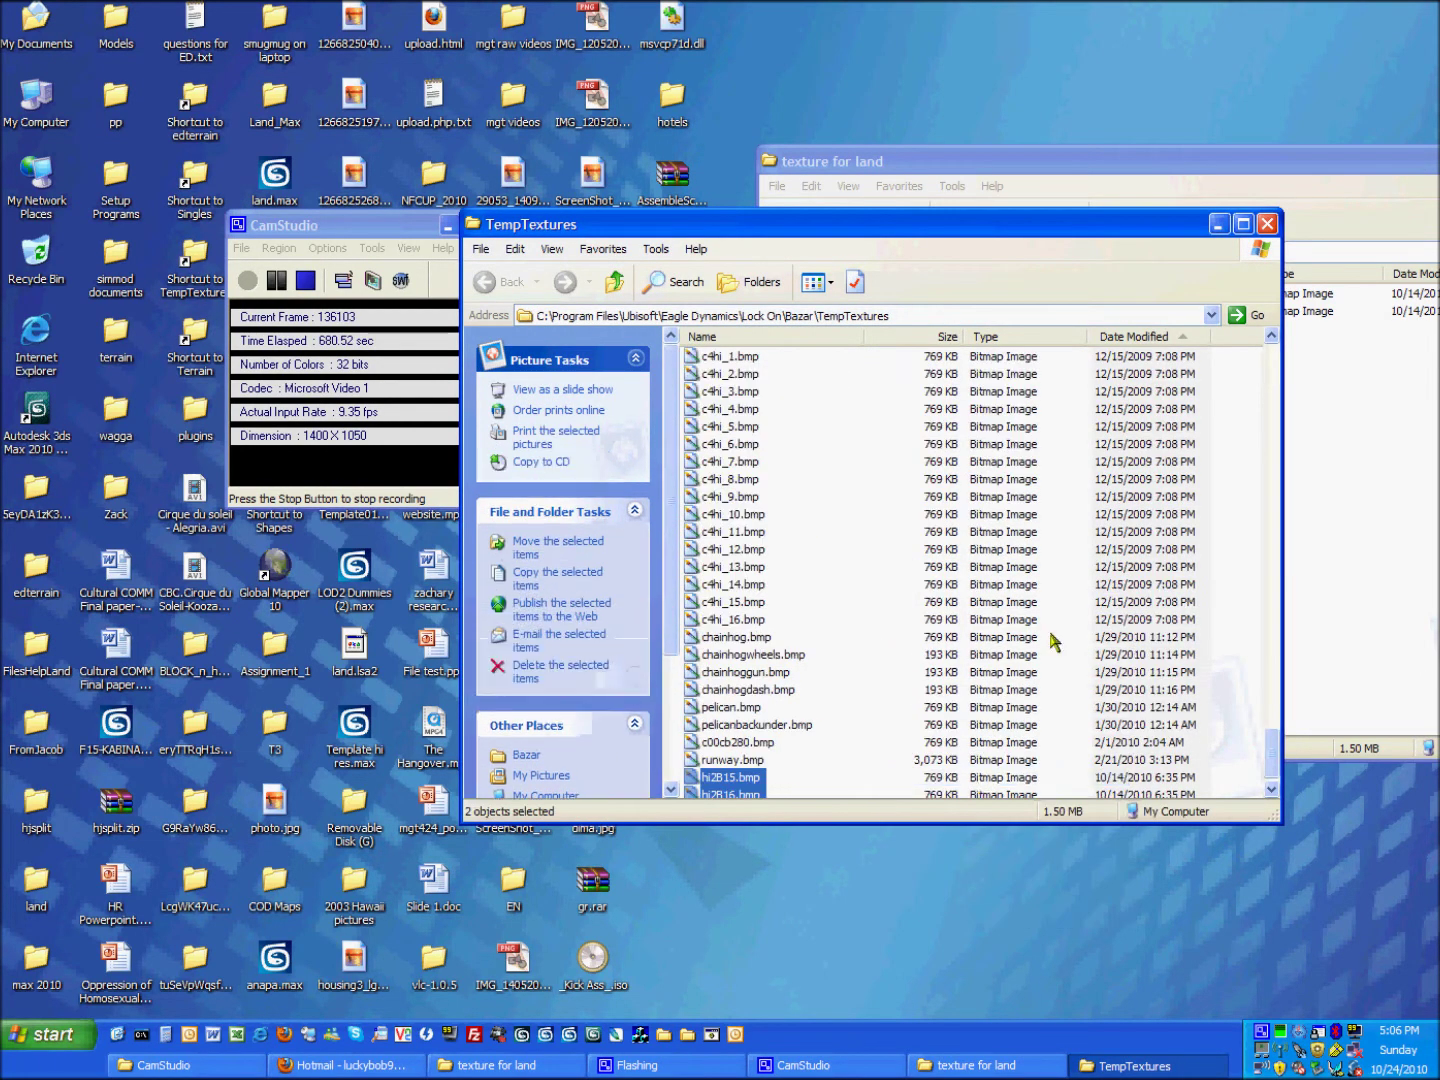
Locate runway.bmp in the texture for airfield folder
click(1319, 190)
click(910, 218)
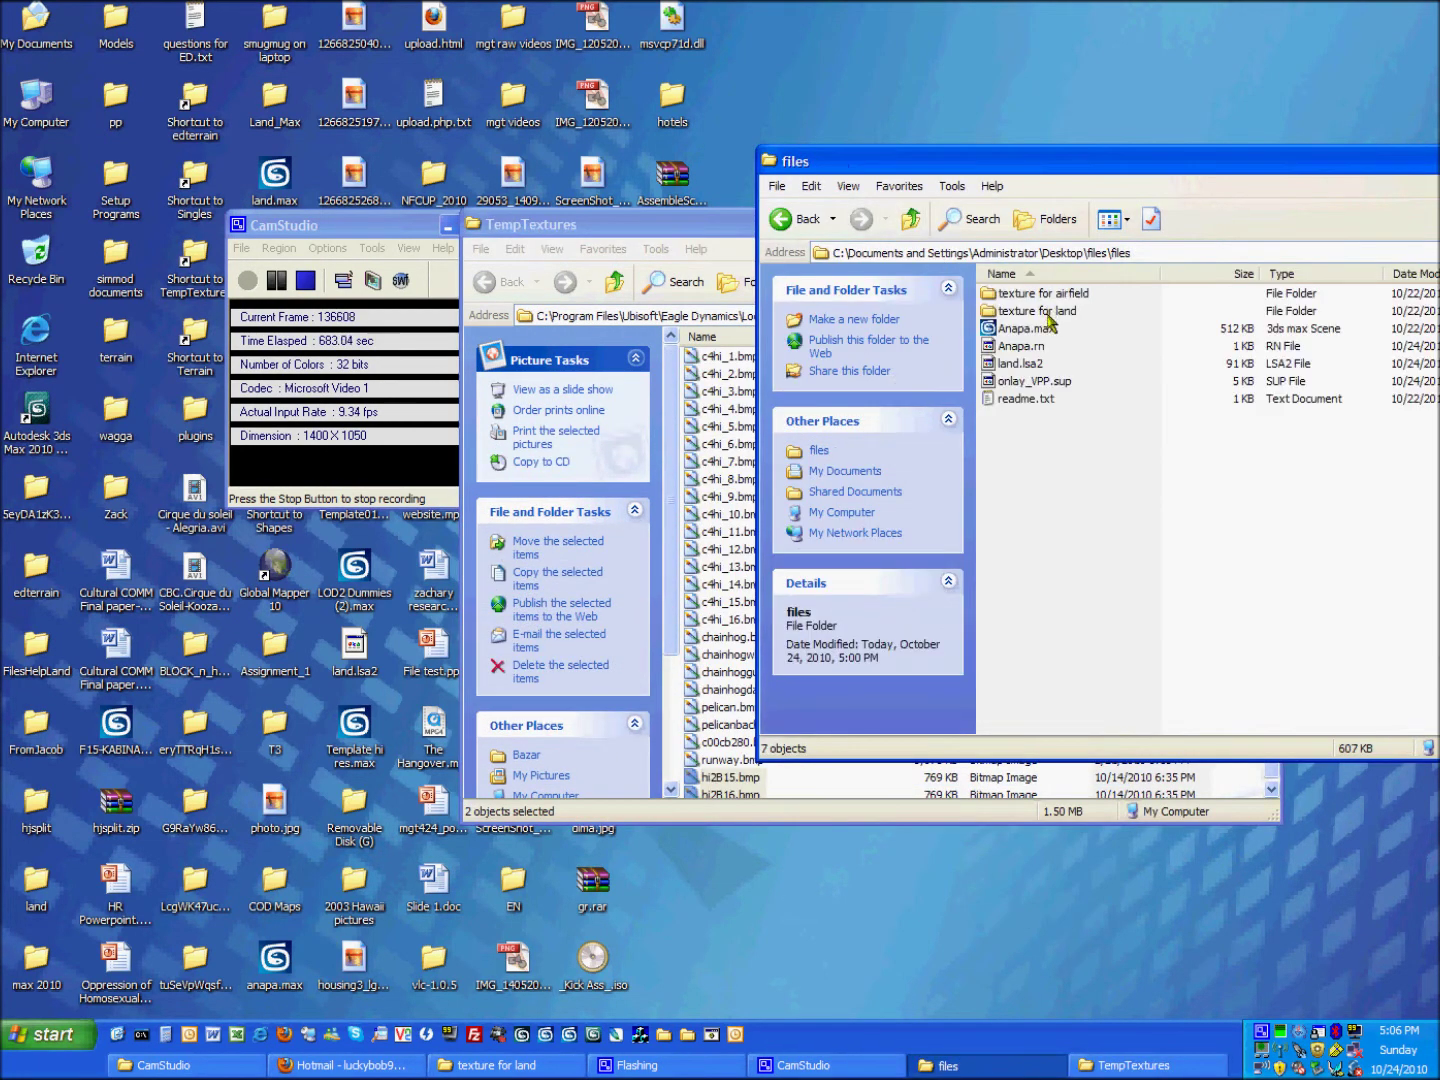
double_click(1048, 312)
click(910, 219)
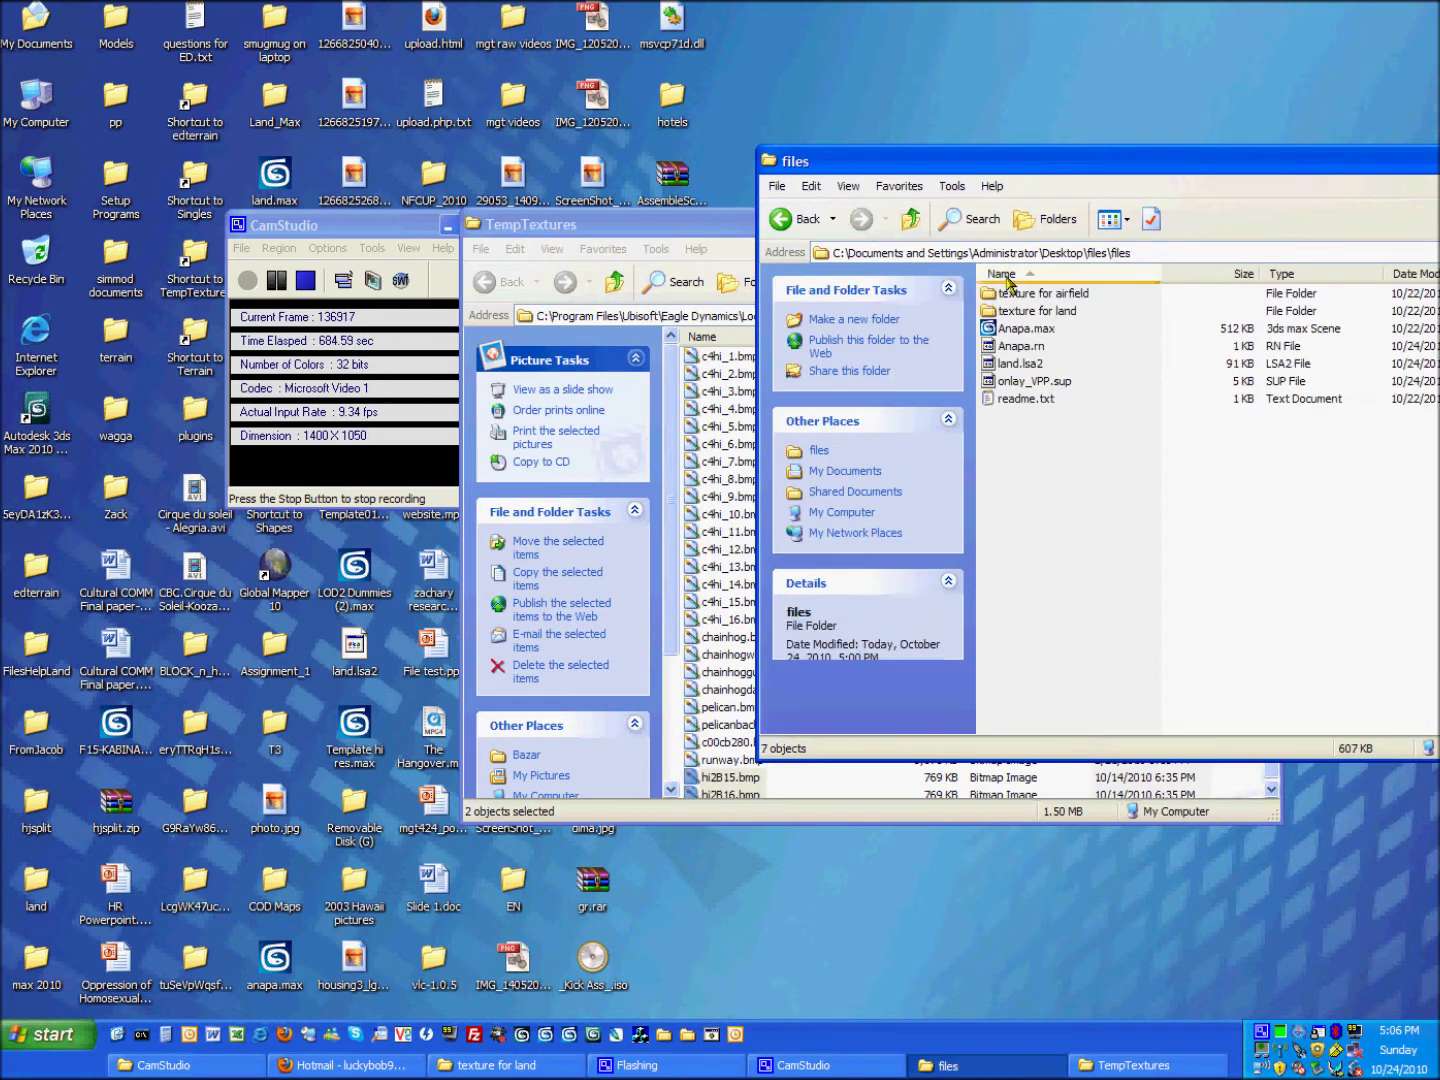
double_click(1018, 294)
click(1018, 294)
scroll(962, 632, down, 3)
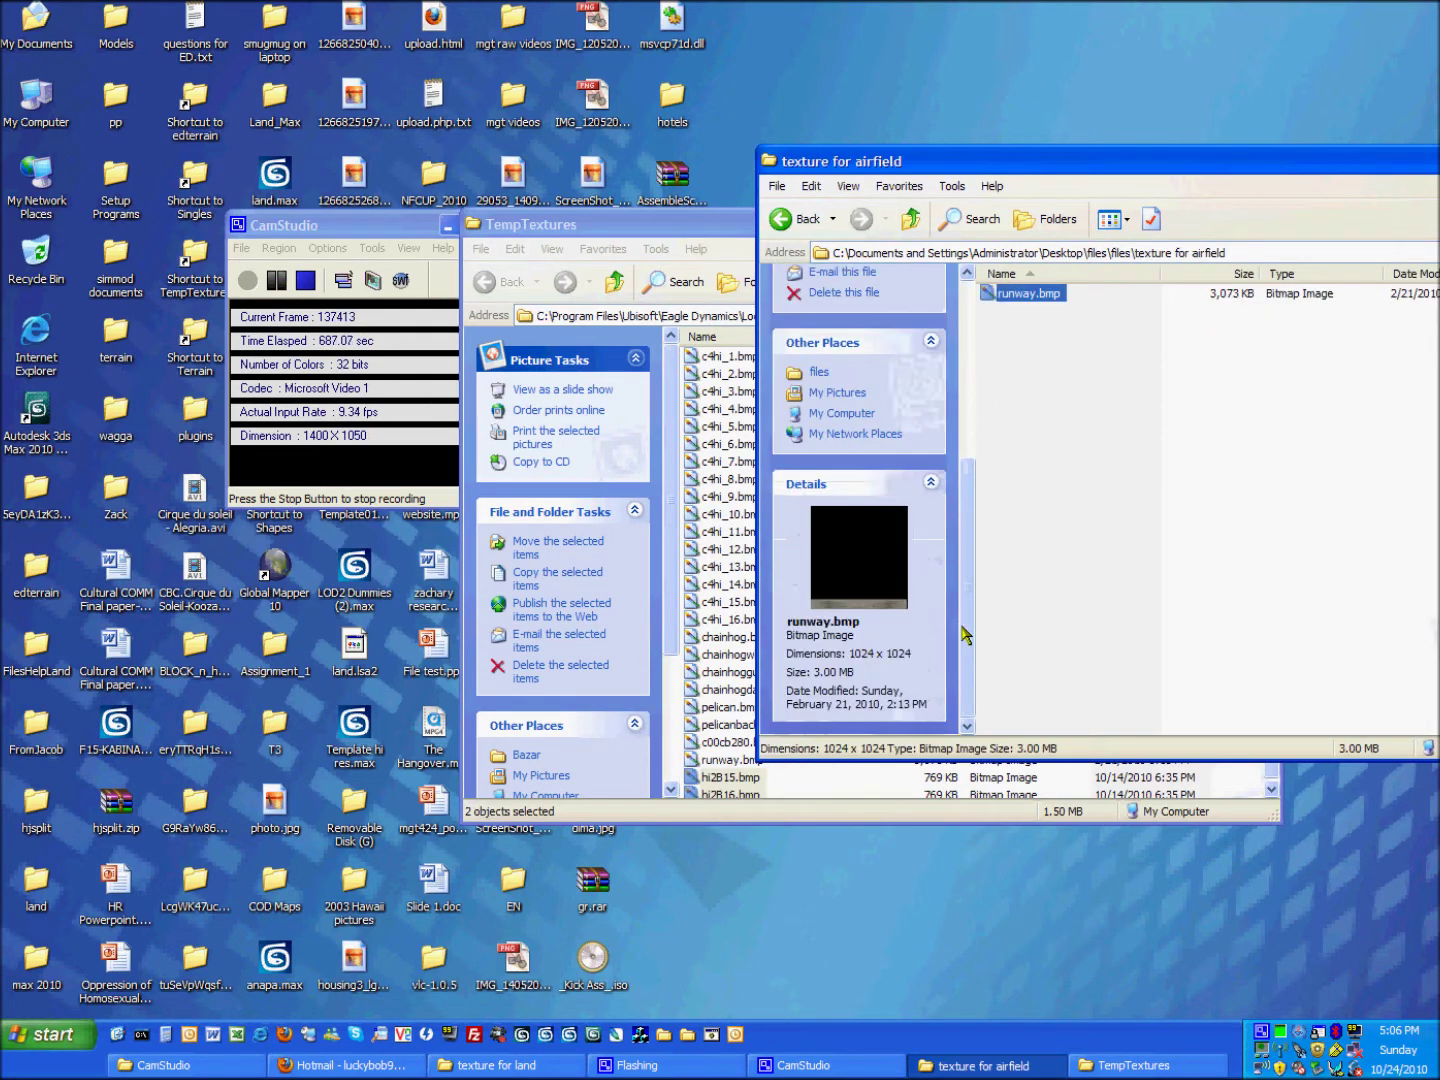
scroll(962, 340, up, 3)
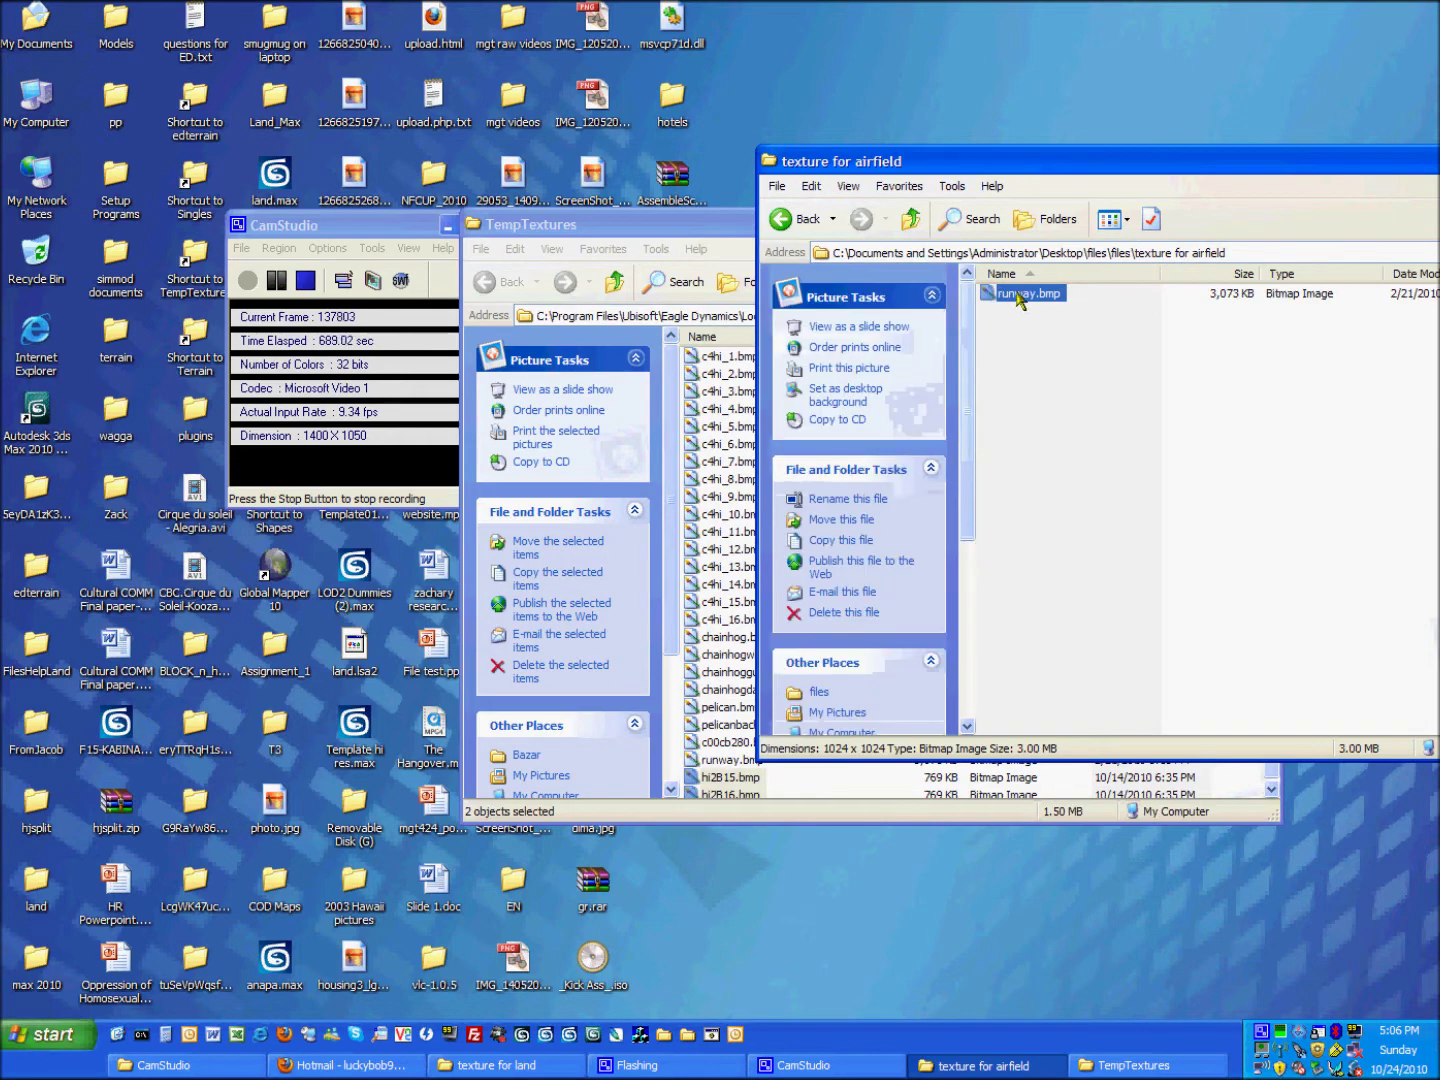
Copy runway.bmp into TempTextures, replace the existing file, and close the window
right_click(1021, 298)
click(1060, 578)
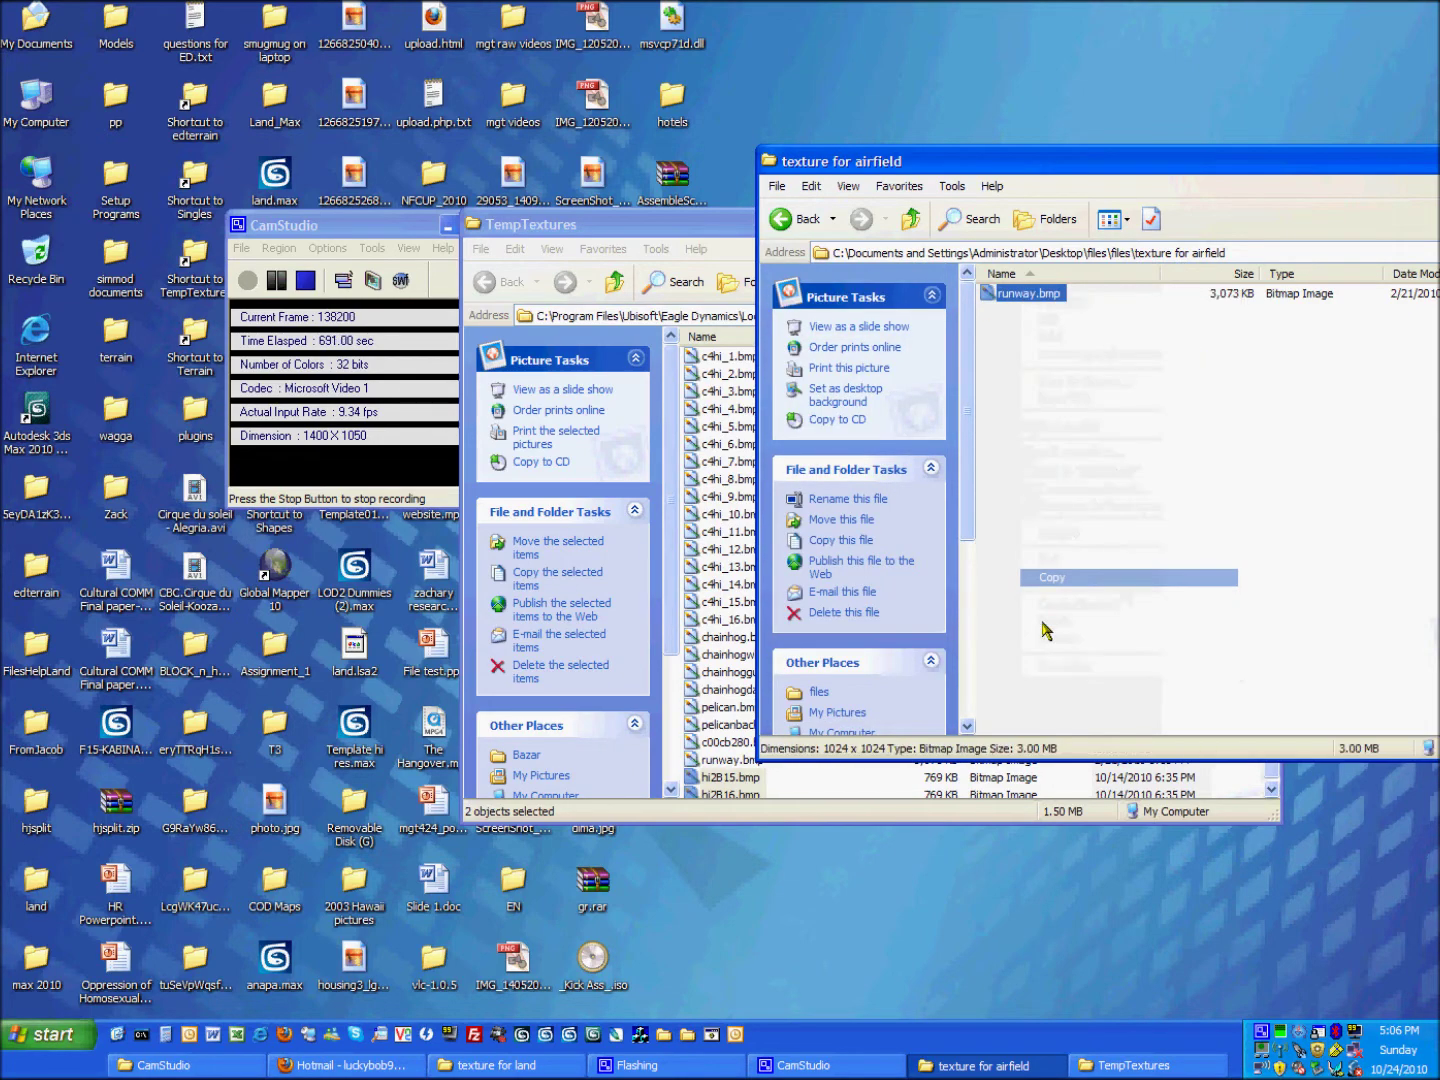
click(743, 658)
right_click(845, 688)
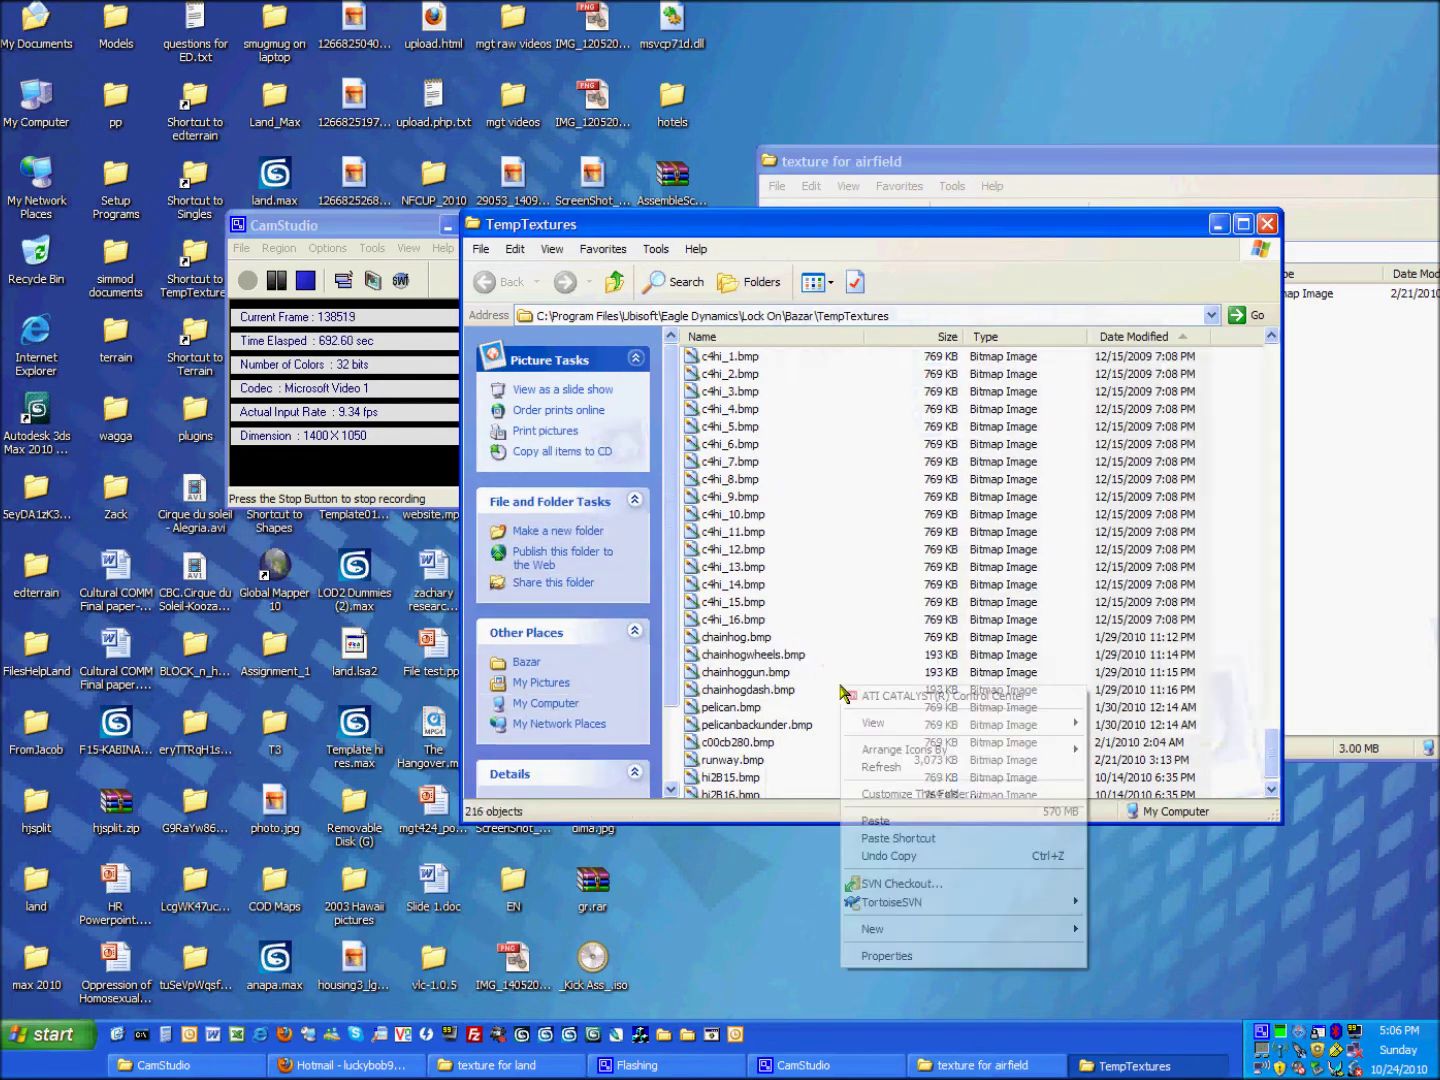
click(927, 825)
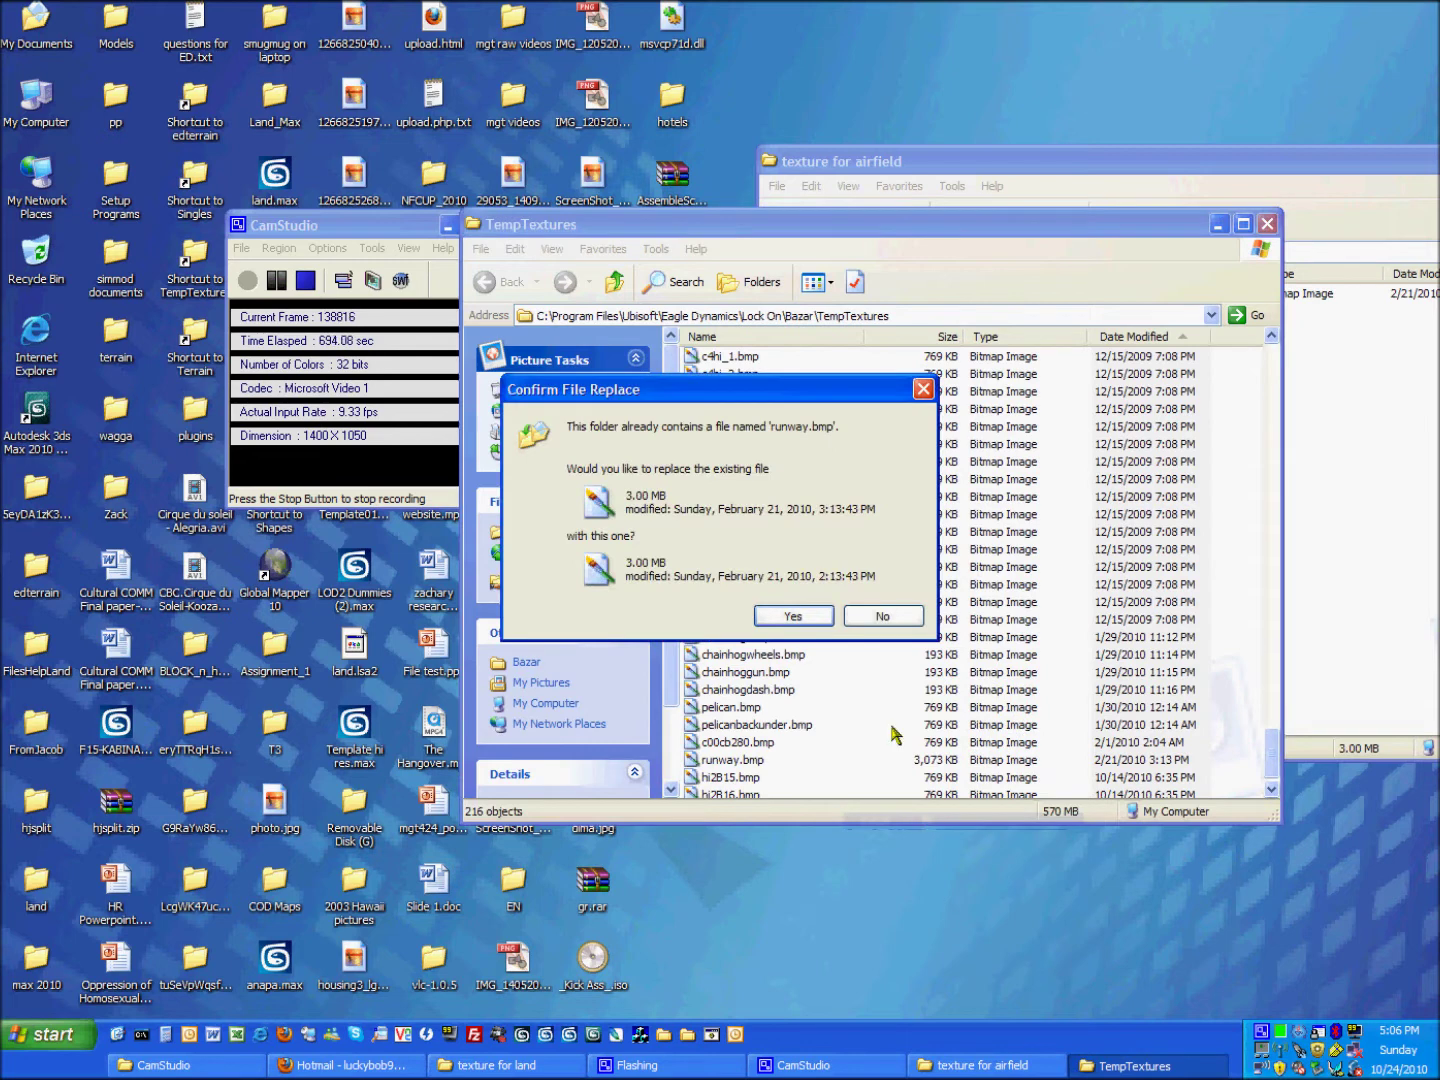
click(817, 620)
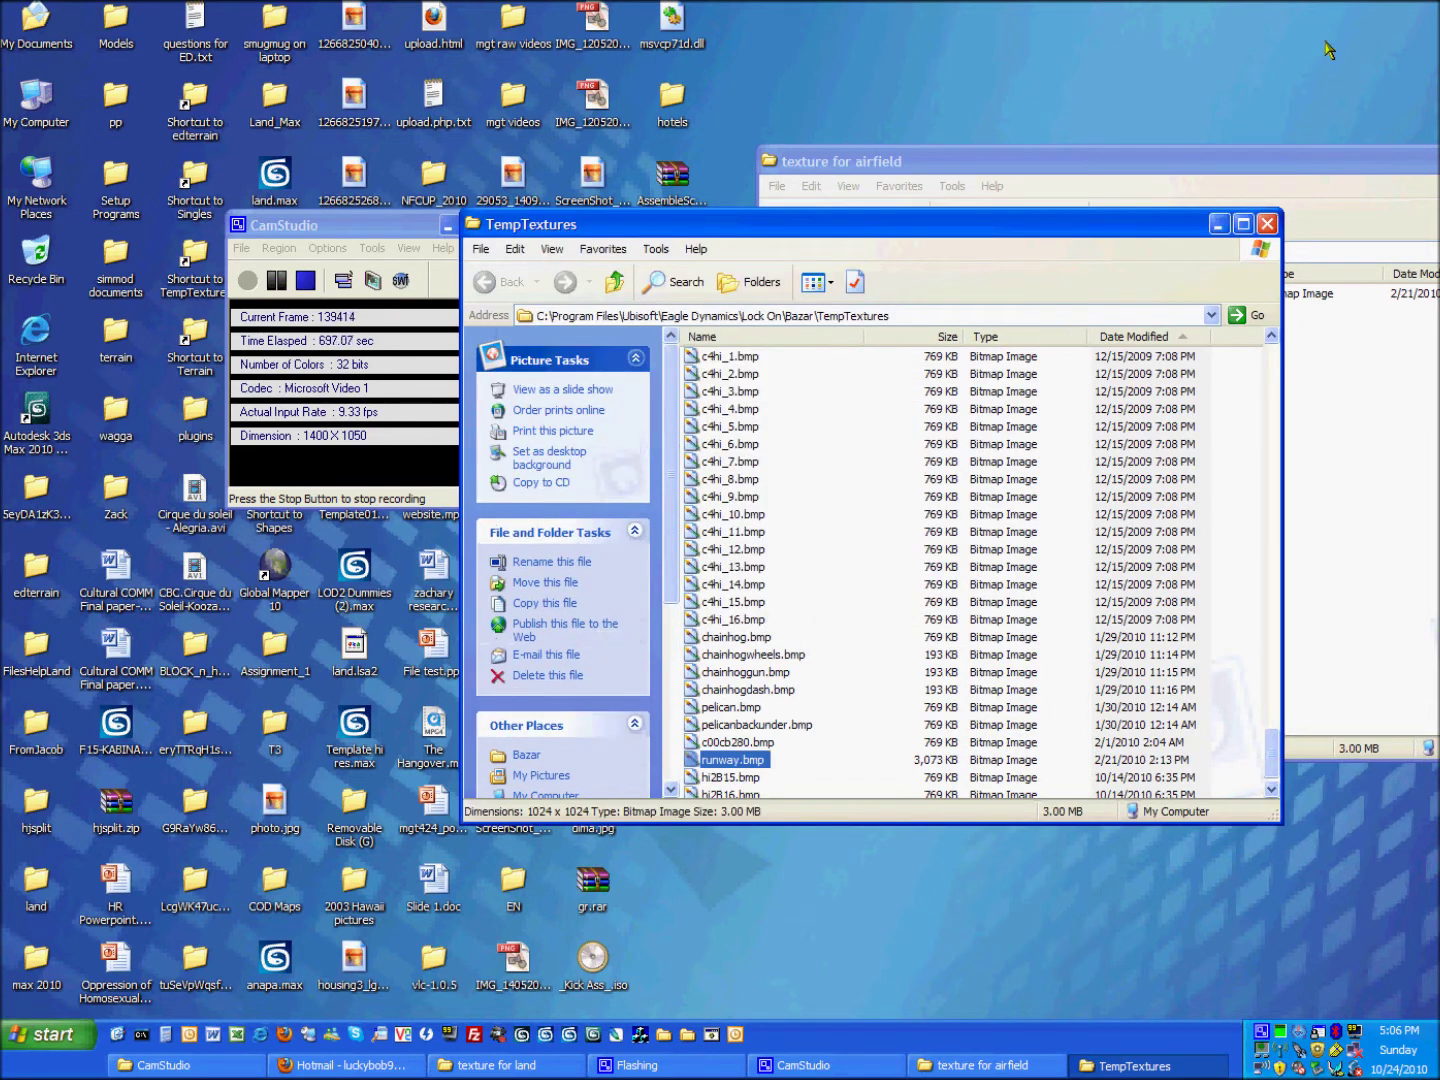
click(1266, 225)
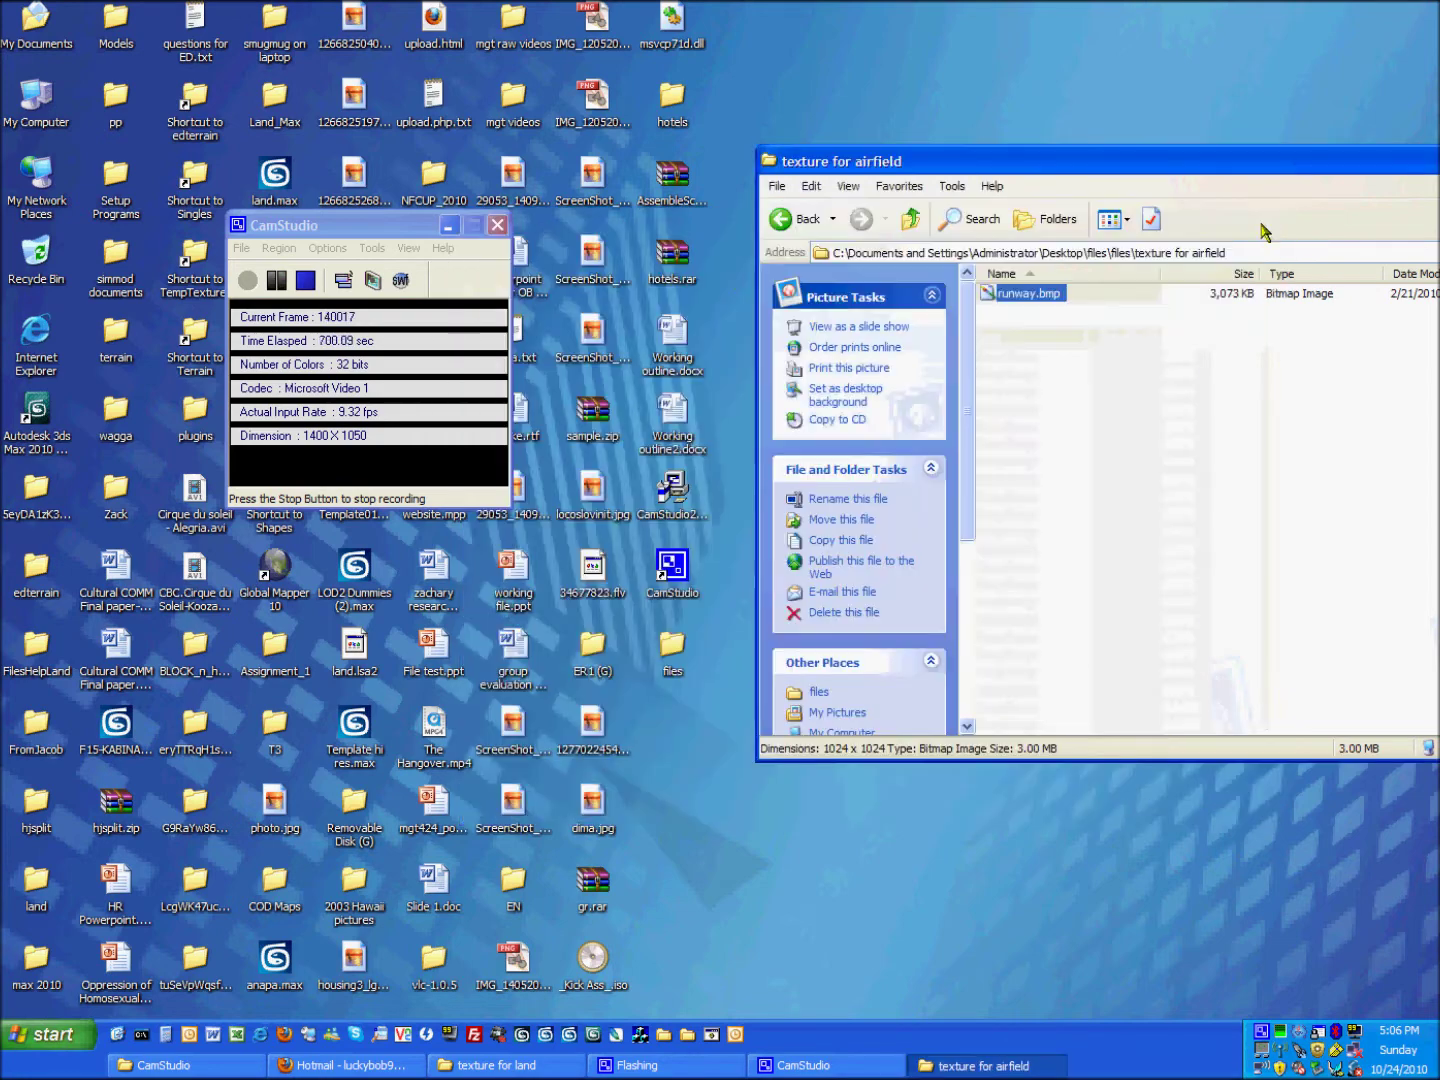
click(38, 1060)
Launch Lock On 1.12 from the Start menu
drag(159, 614, 155, 622)
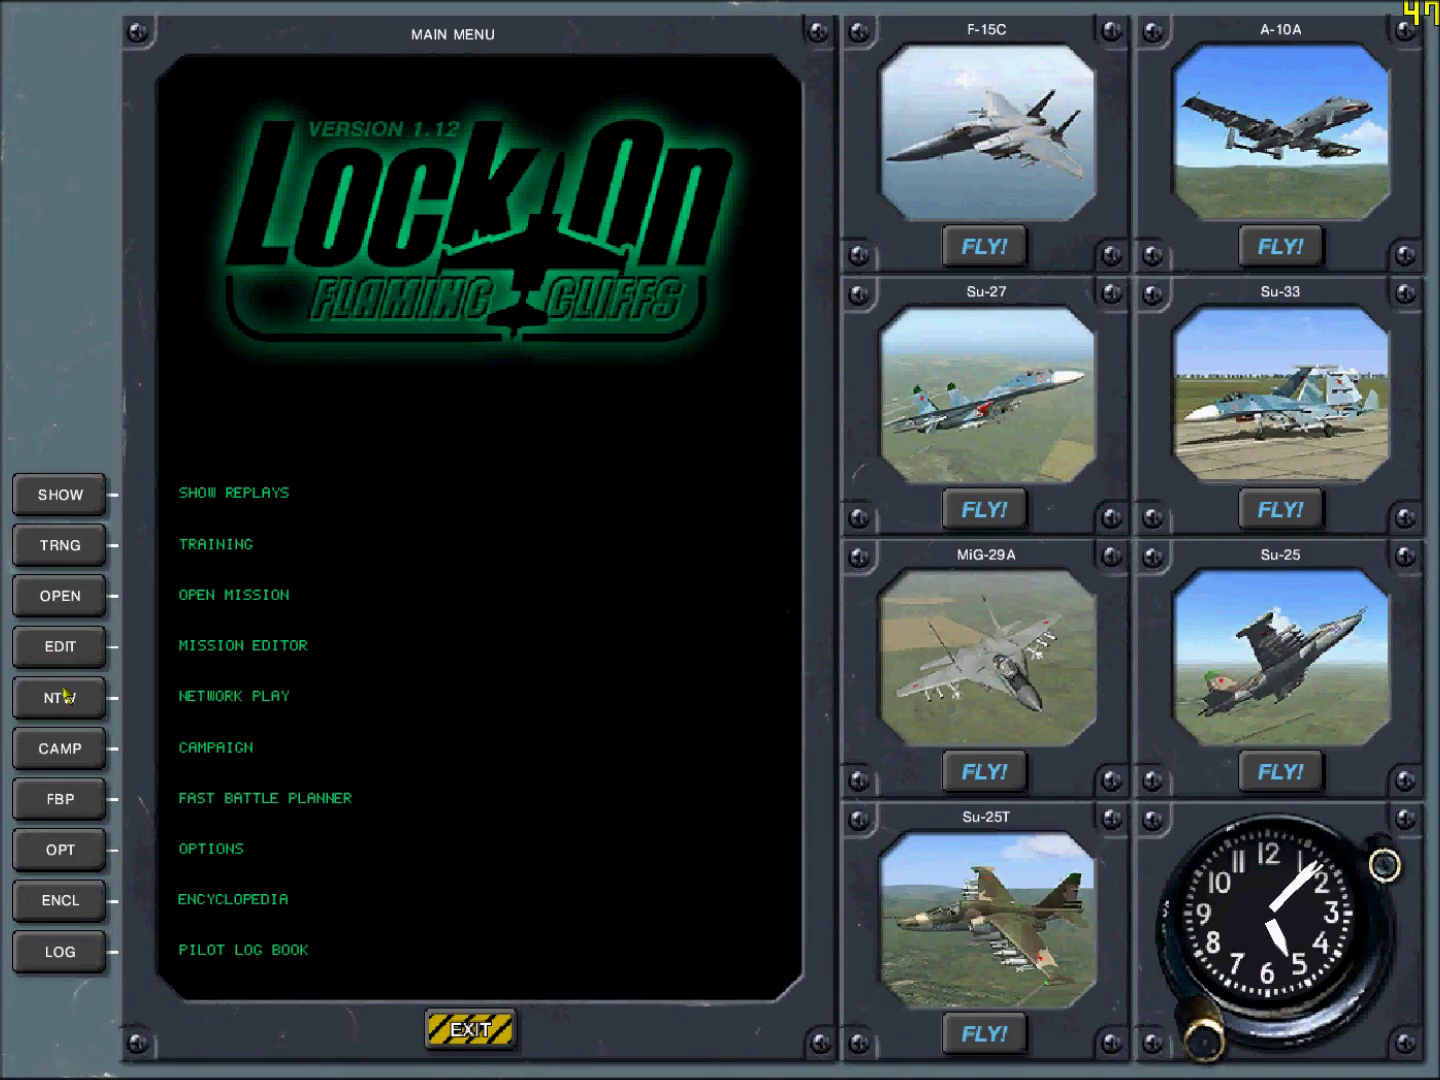
Enter the Mission Editor, accept the default settings, and centre the map on the coastal airfield
click(62, 647)
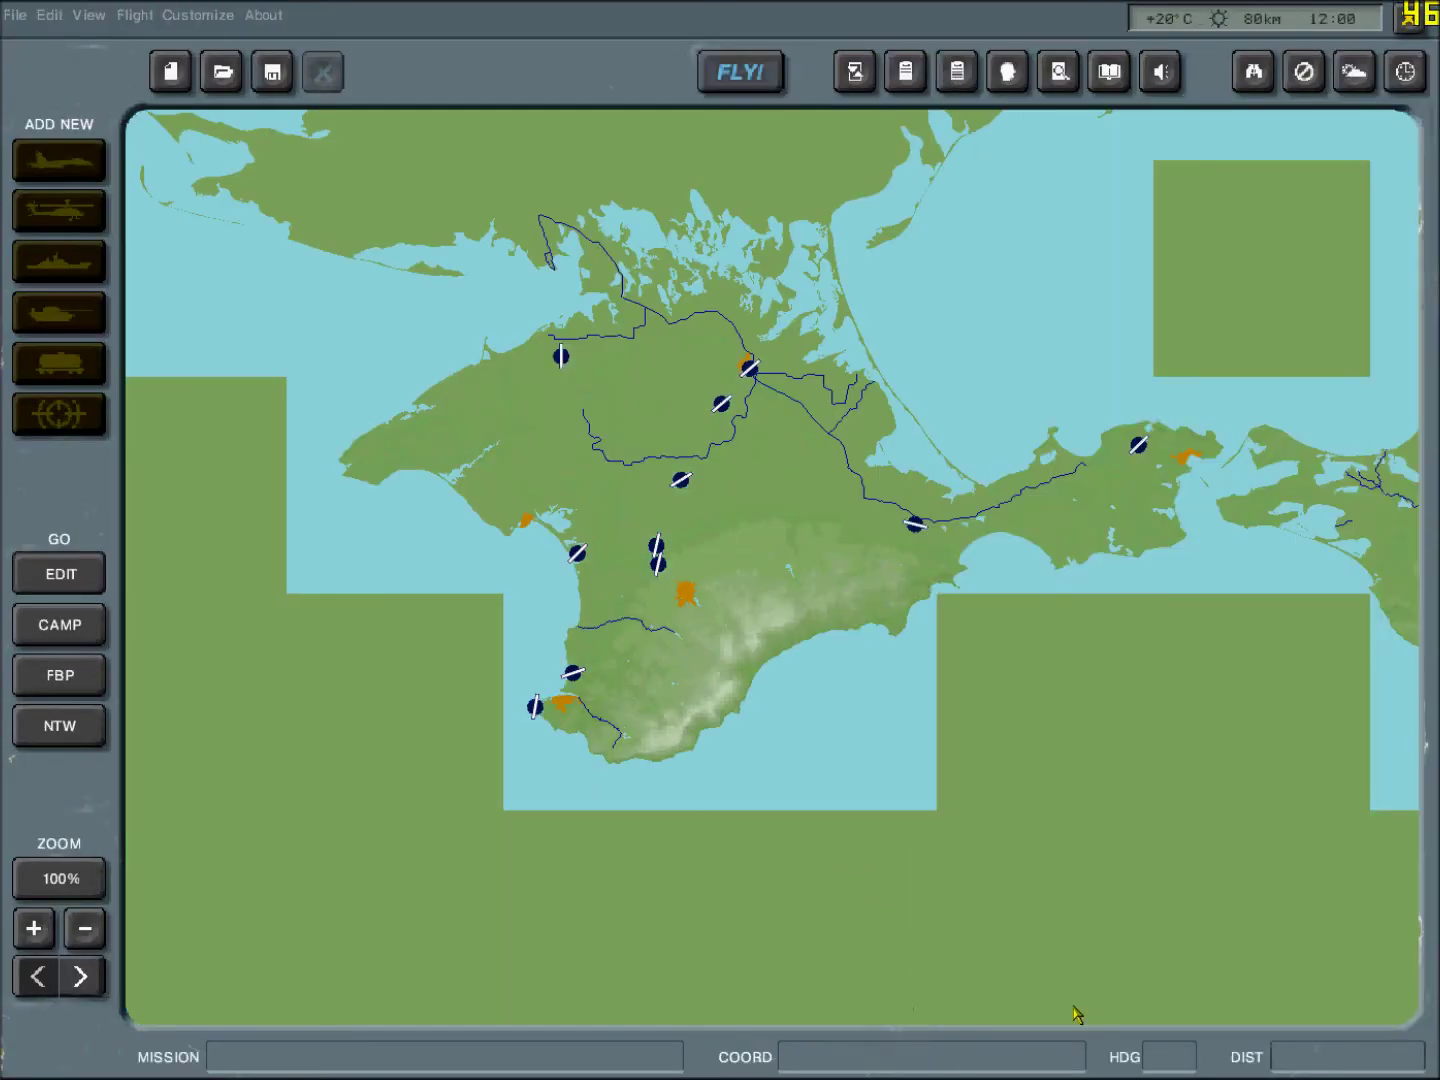
click(1076, 1013)
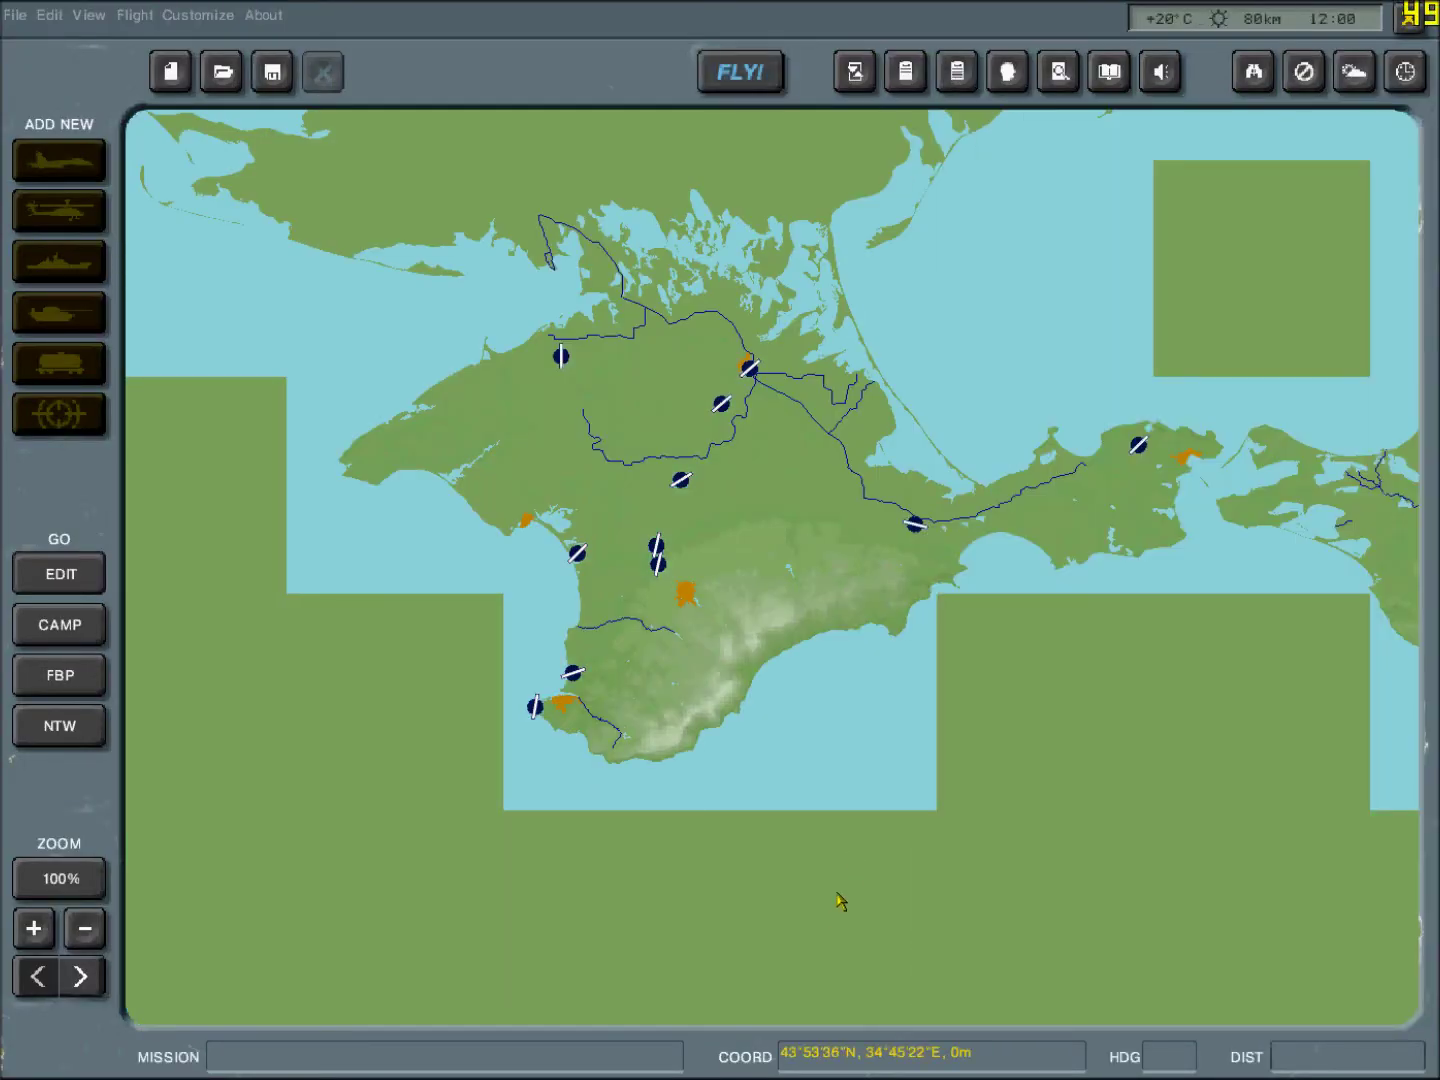
mouse_move(842, 901)
mouse_down()
mouse_move(865, 723)
mouse_move(762, 241)
mouse_up()
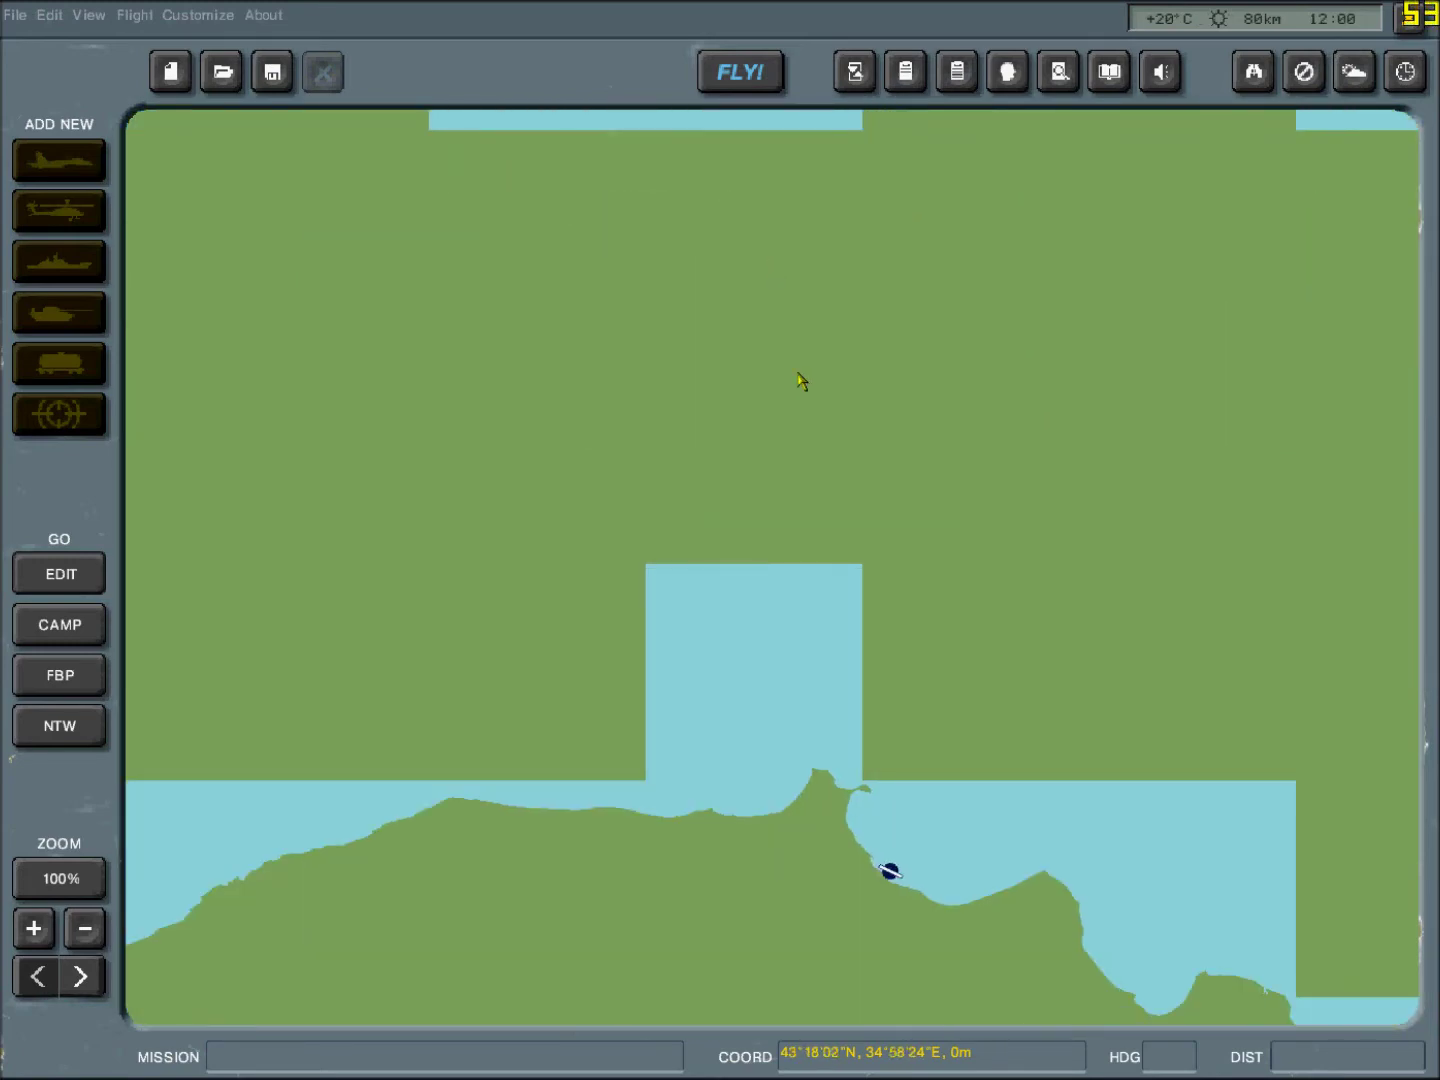
drag(800, 379, 648, 92)
scroll(724, 453, down, 5)
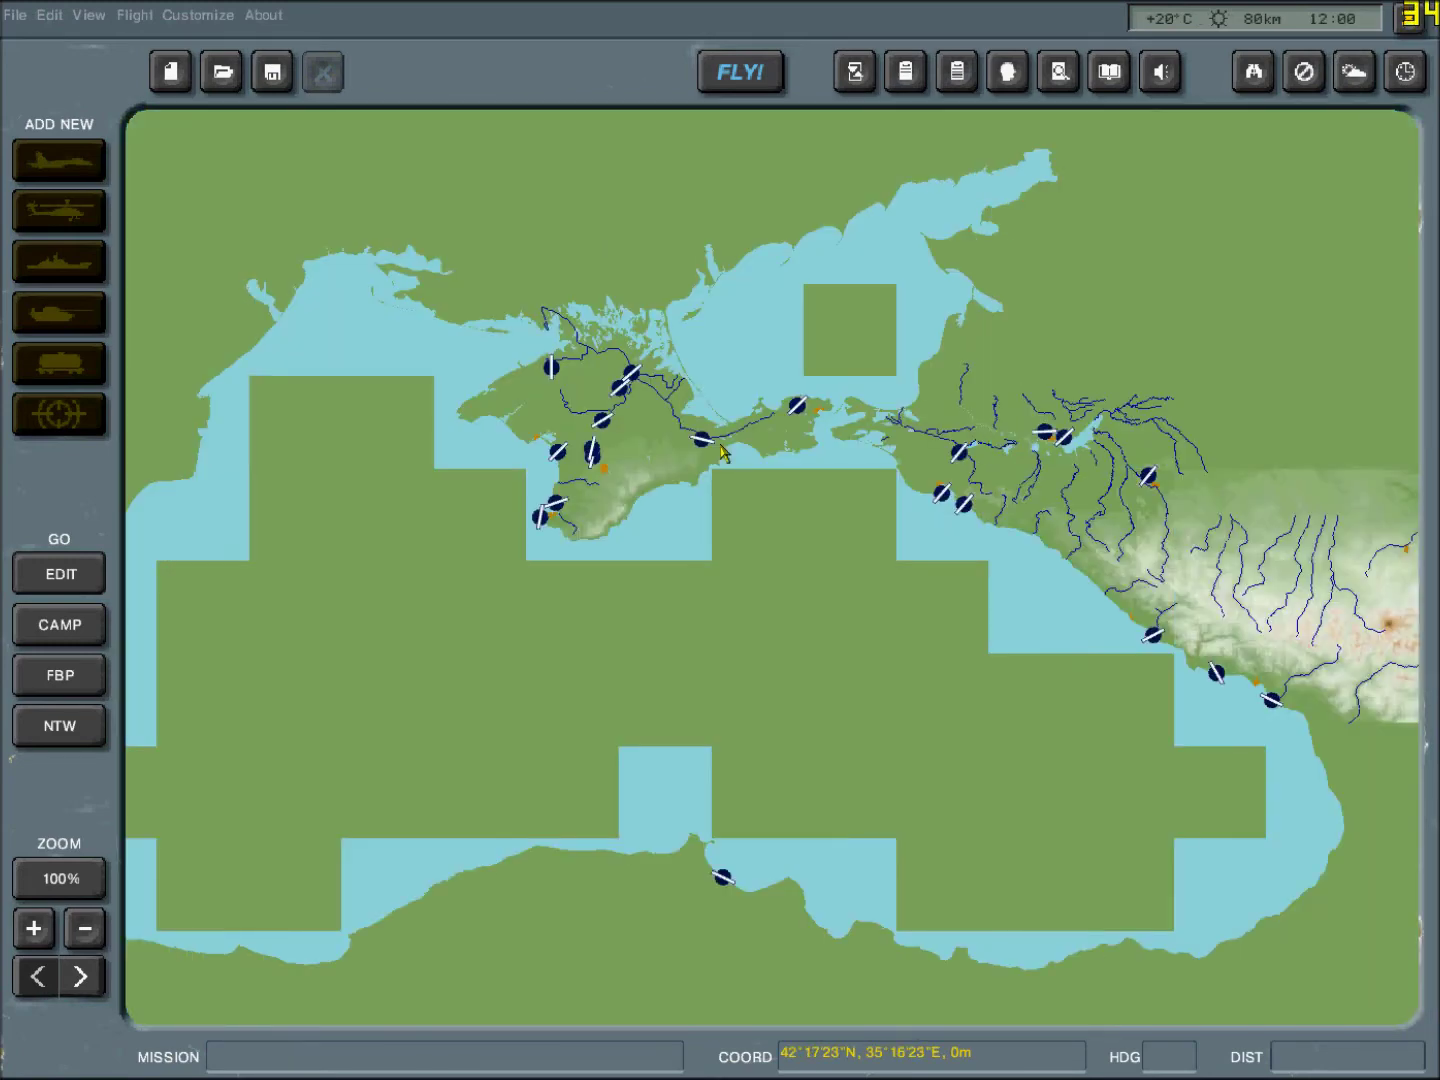
drag(729, 855, 695, 312)
scroll(697, 289, up, 2)
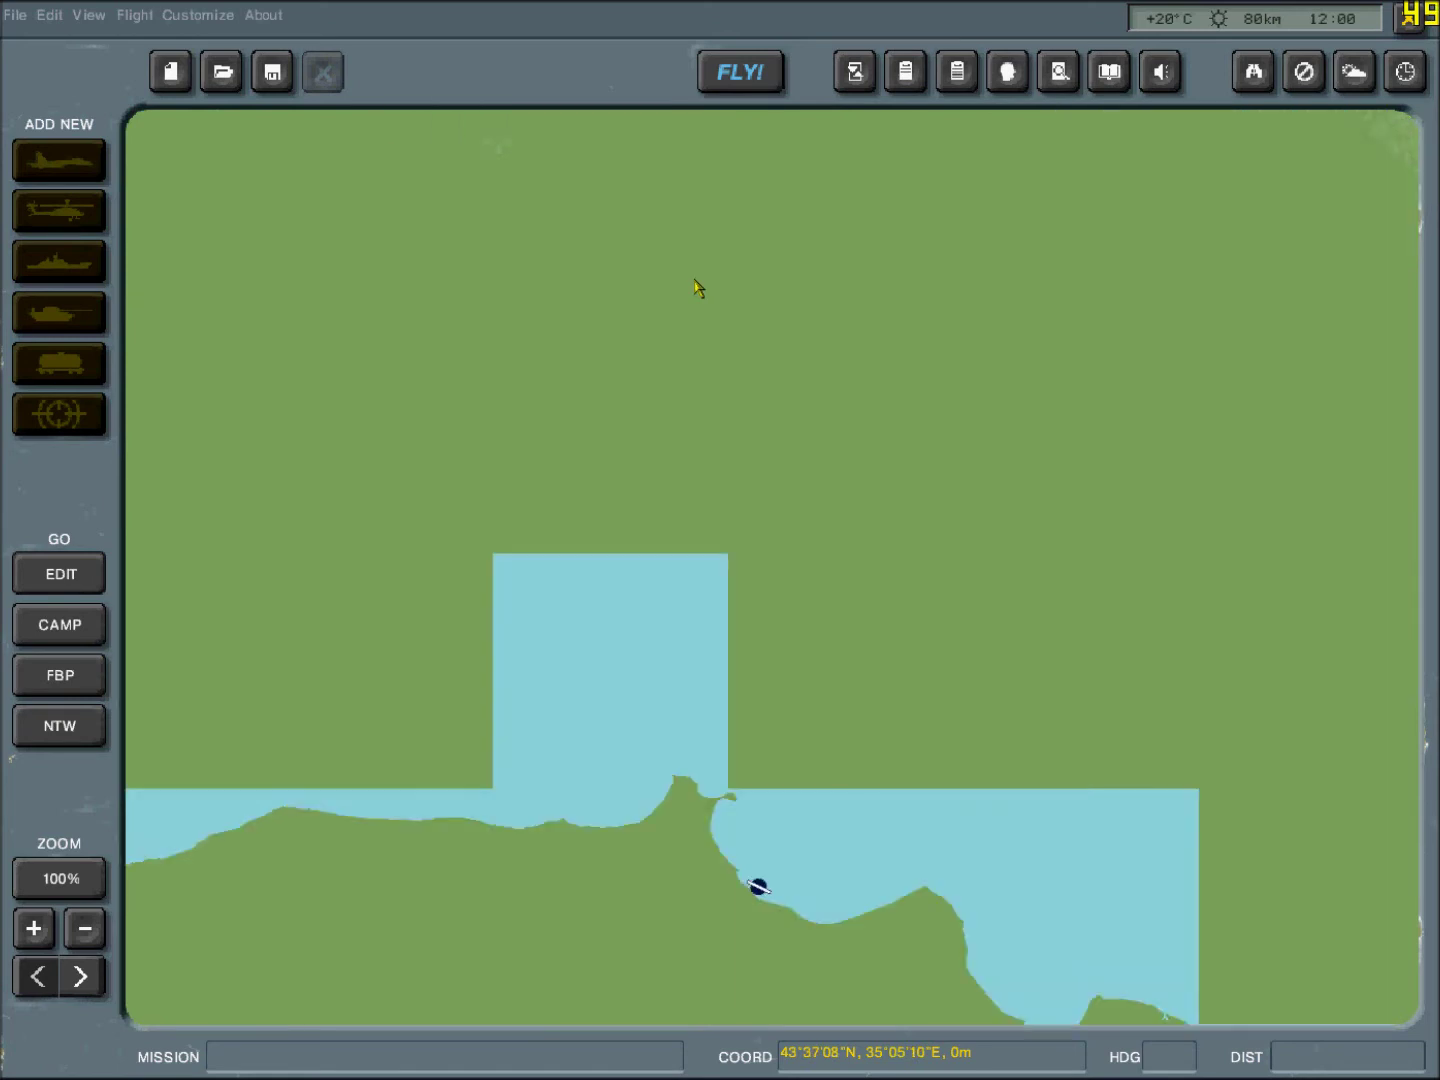
scroll(695, 311, down, 1)
drag(686, 995, 690, 354)
drag(615, 614, 502, 500)
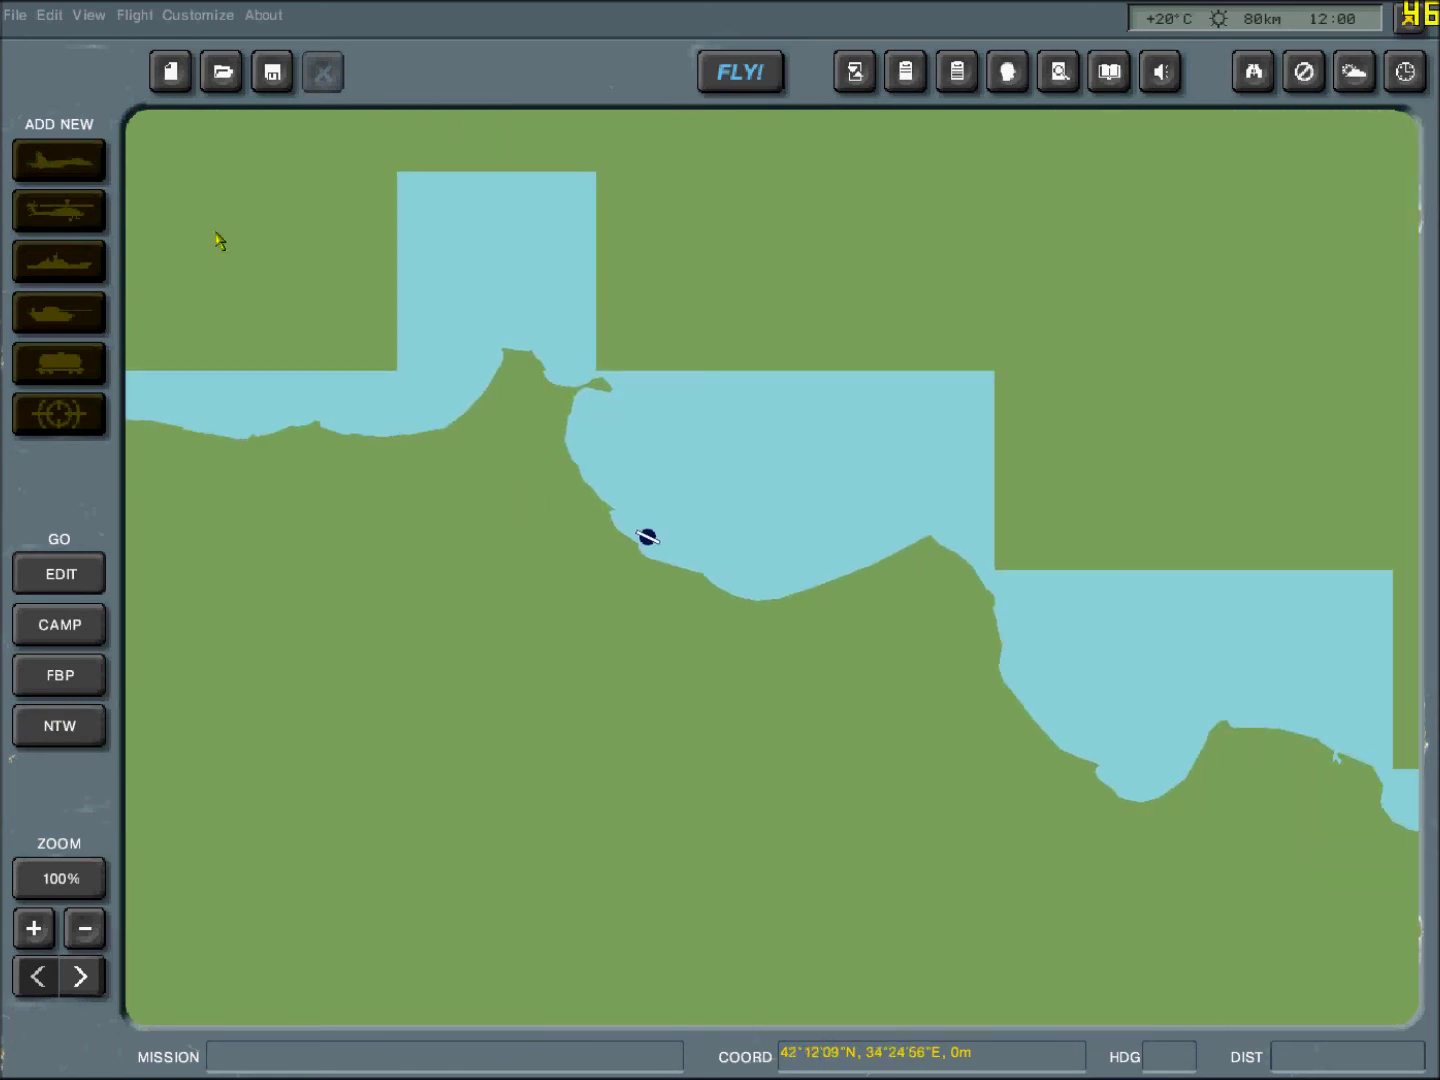
Place an Su-33 taking off from the runway with an inland waypoint, and fly without saving
click(49, 165)
click(648, 541)
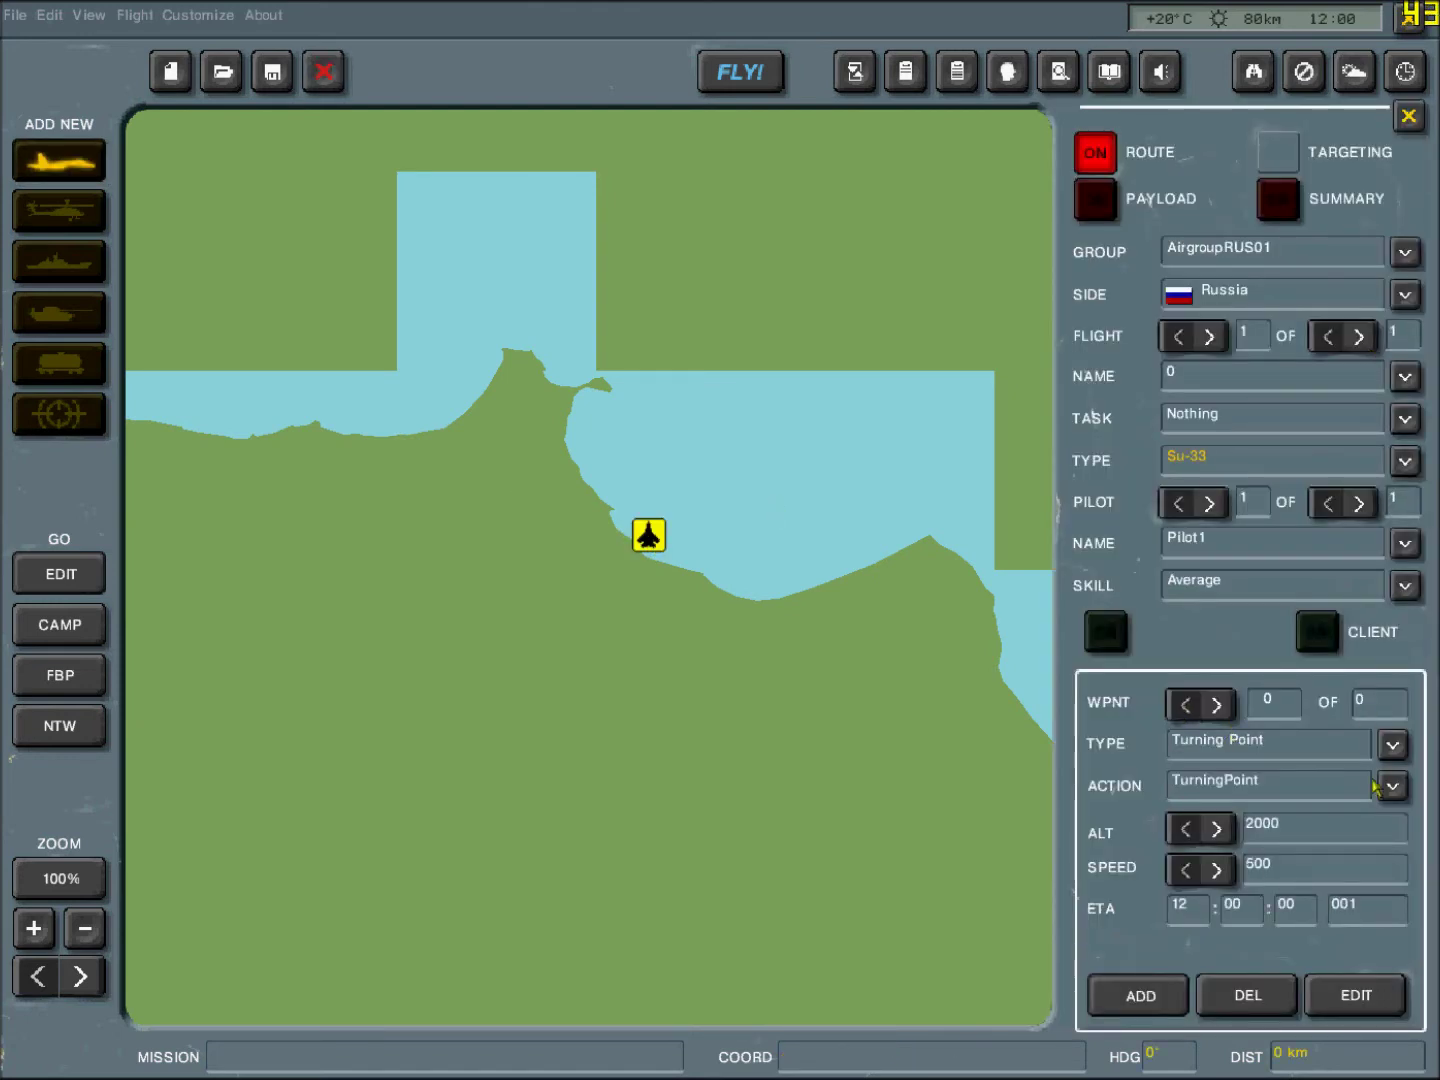
click(1393, 742)
click(1353, 806)
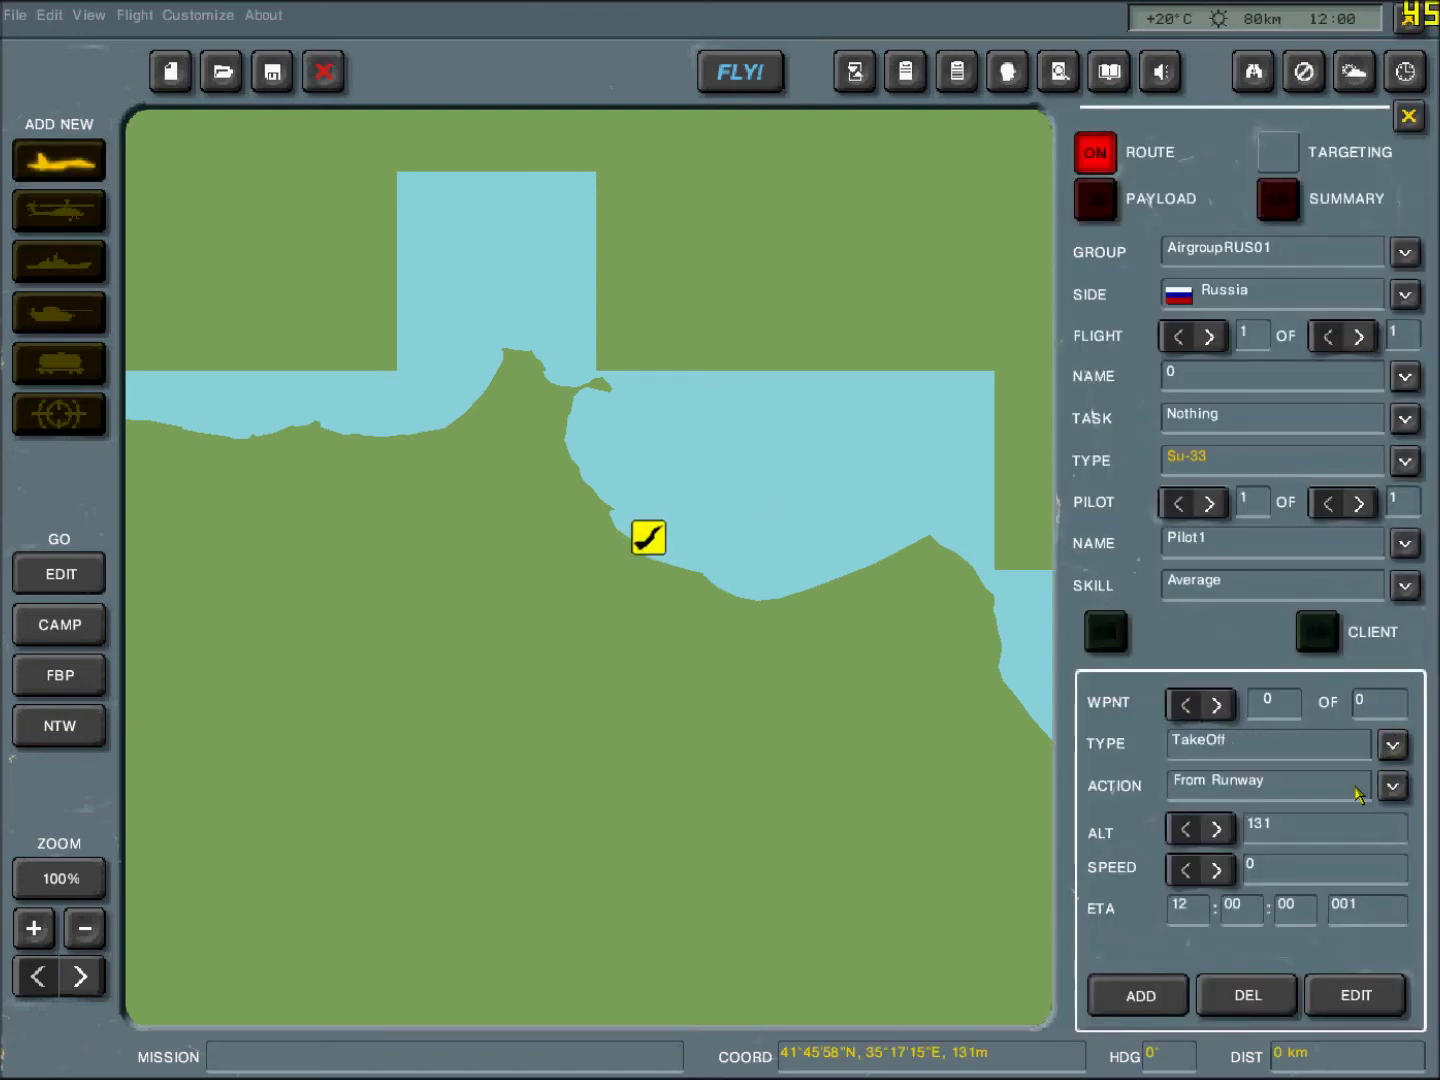
click(750, 682)
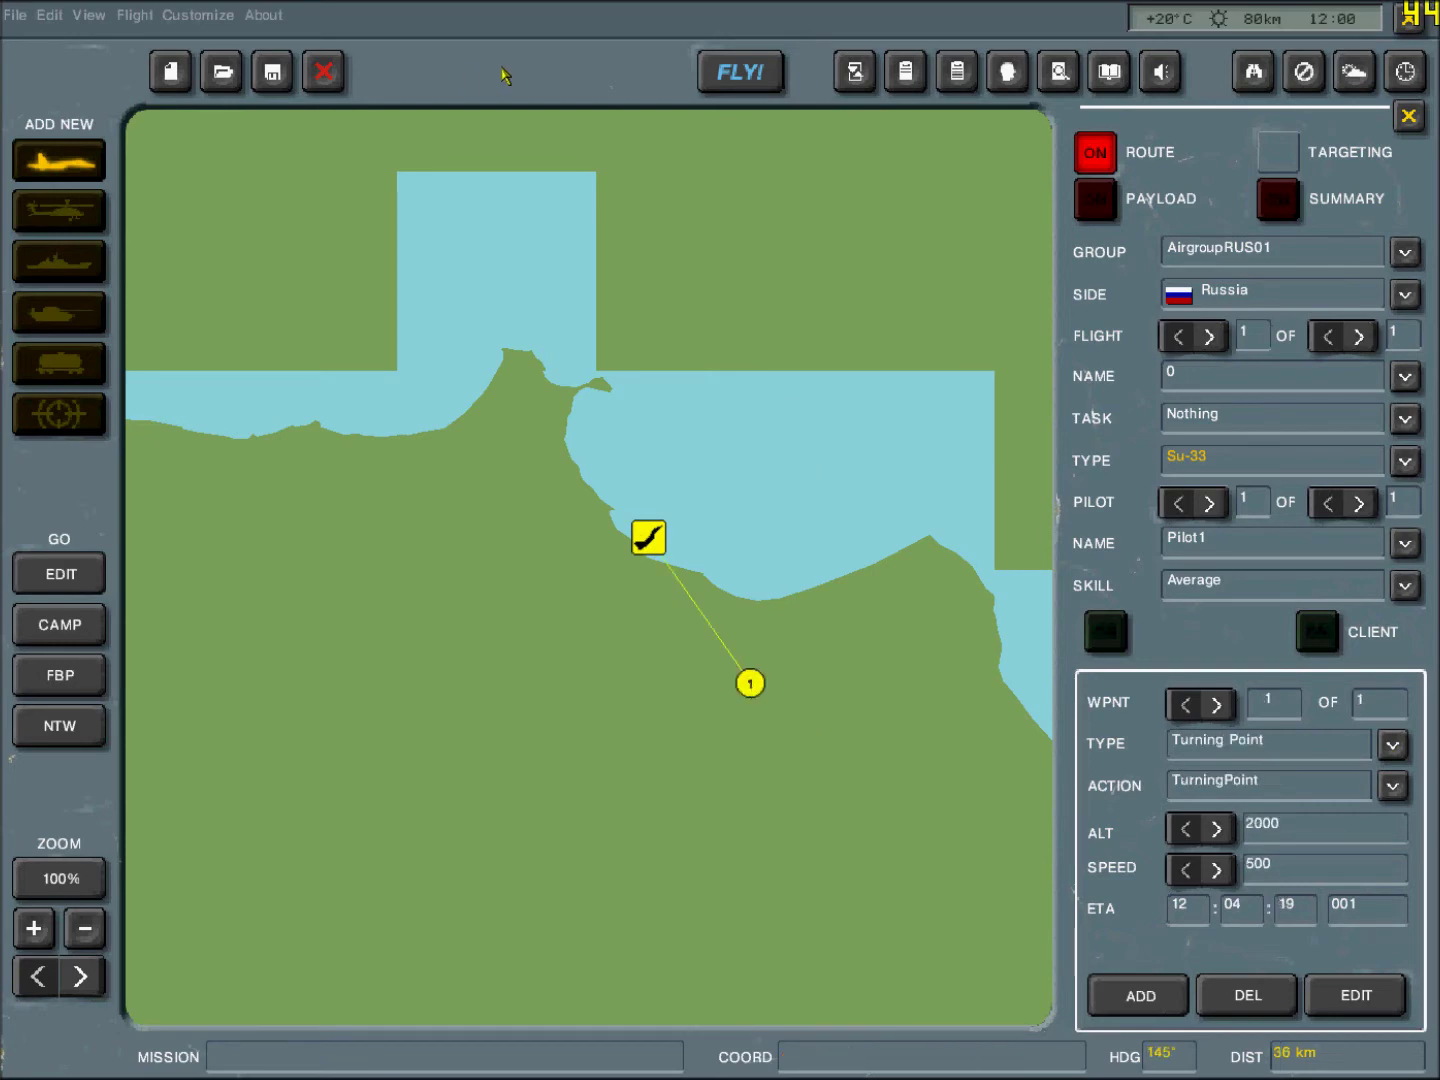
click(716, 80)
click(655, 438)
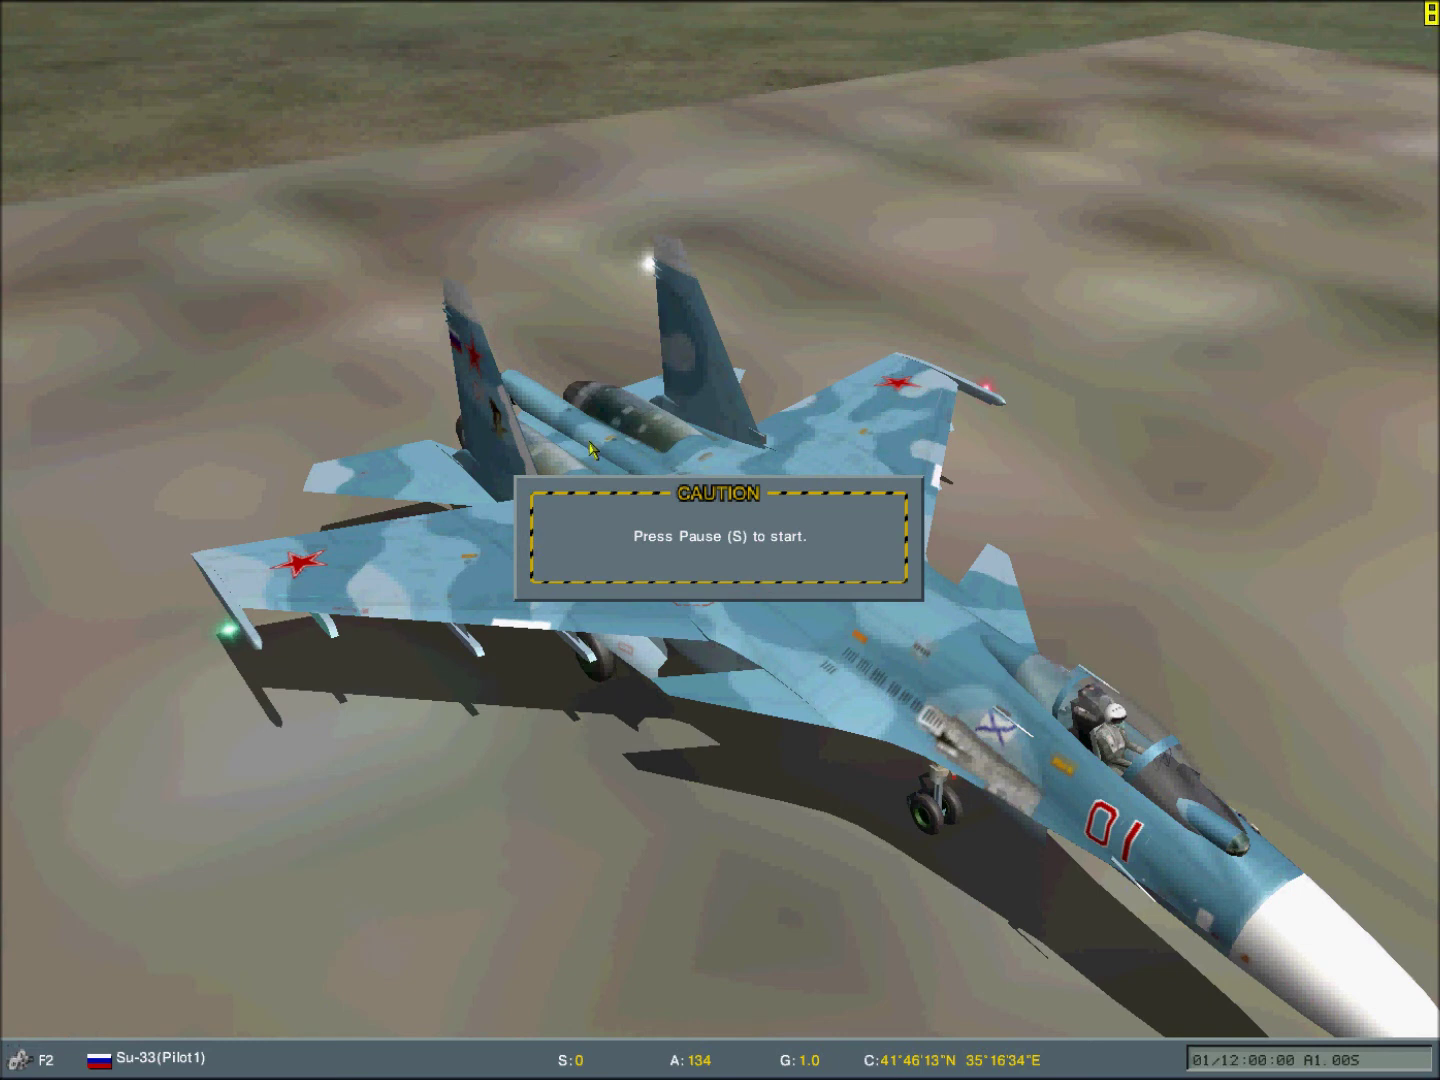
Unpause and watch the Su-33 take off in the F2/F3 external views, then pause with Esc
key(s)
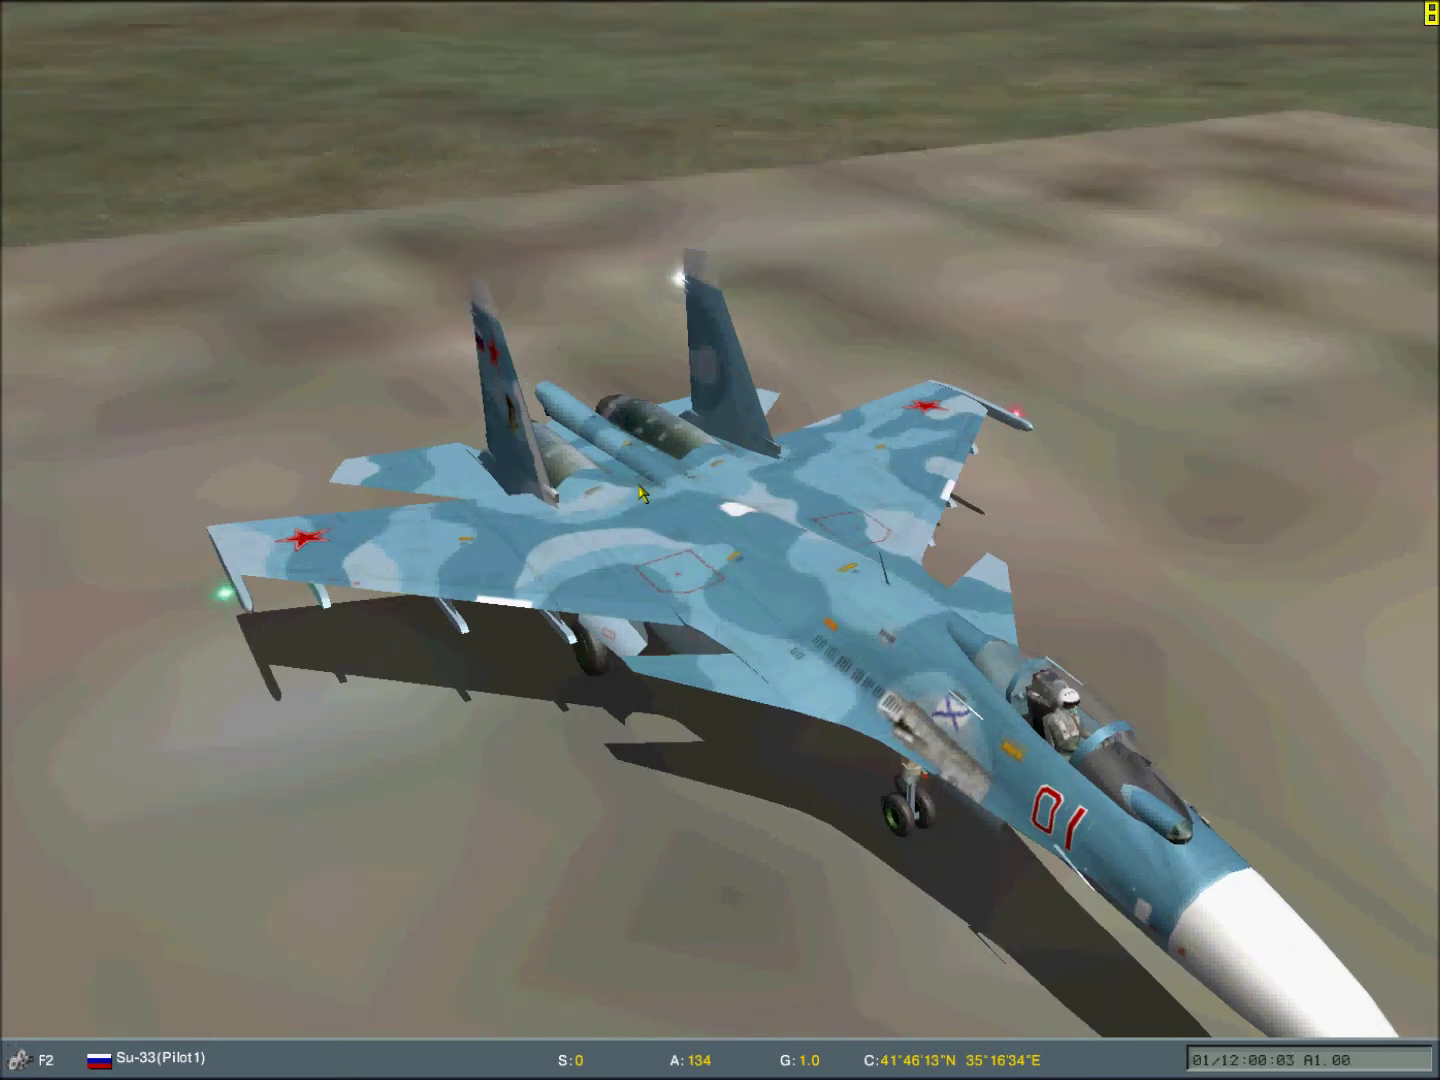
scroll(642, 492, down, 3)
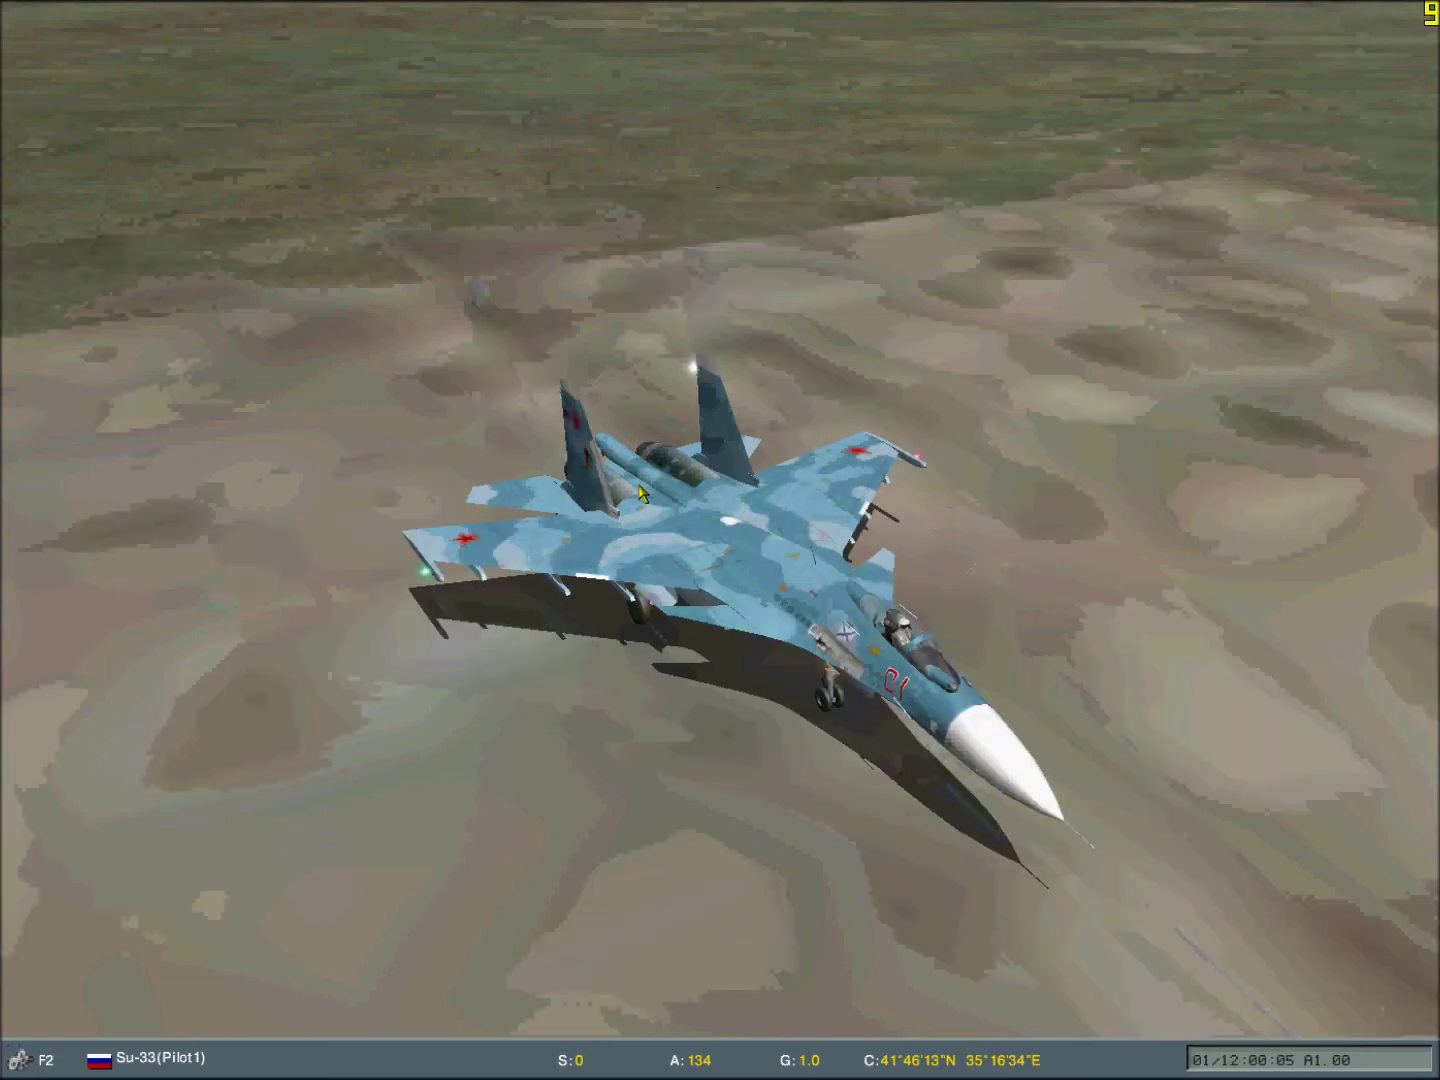
scroll(642, 492, down, 10)
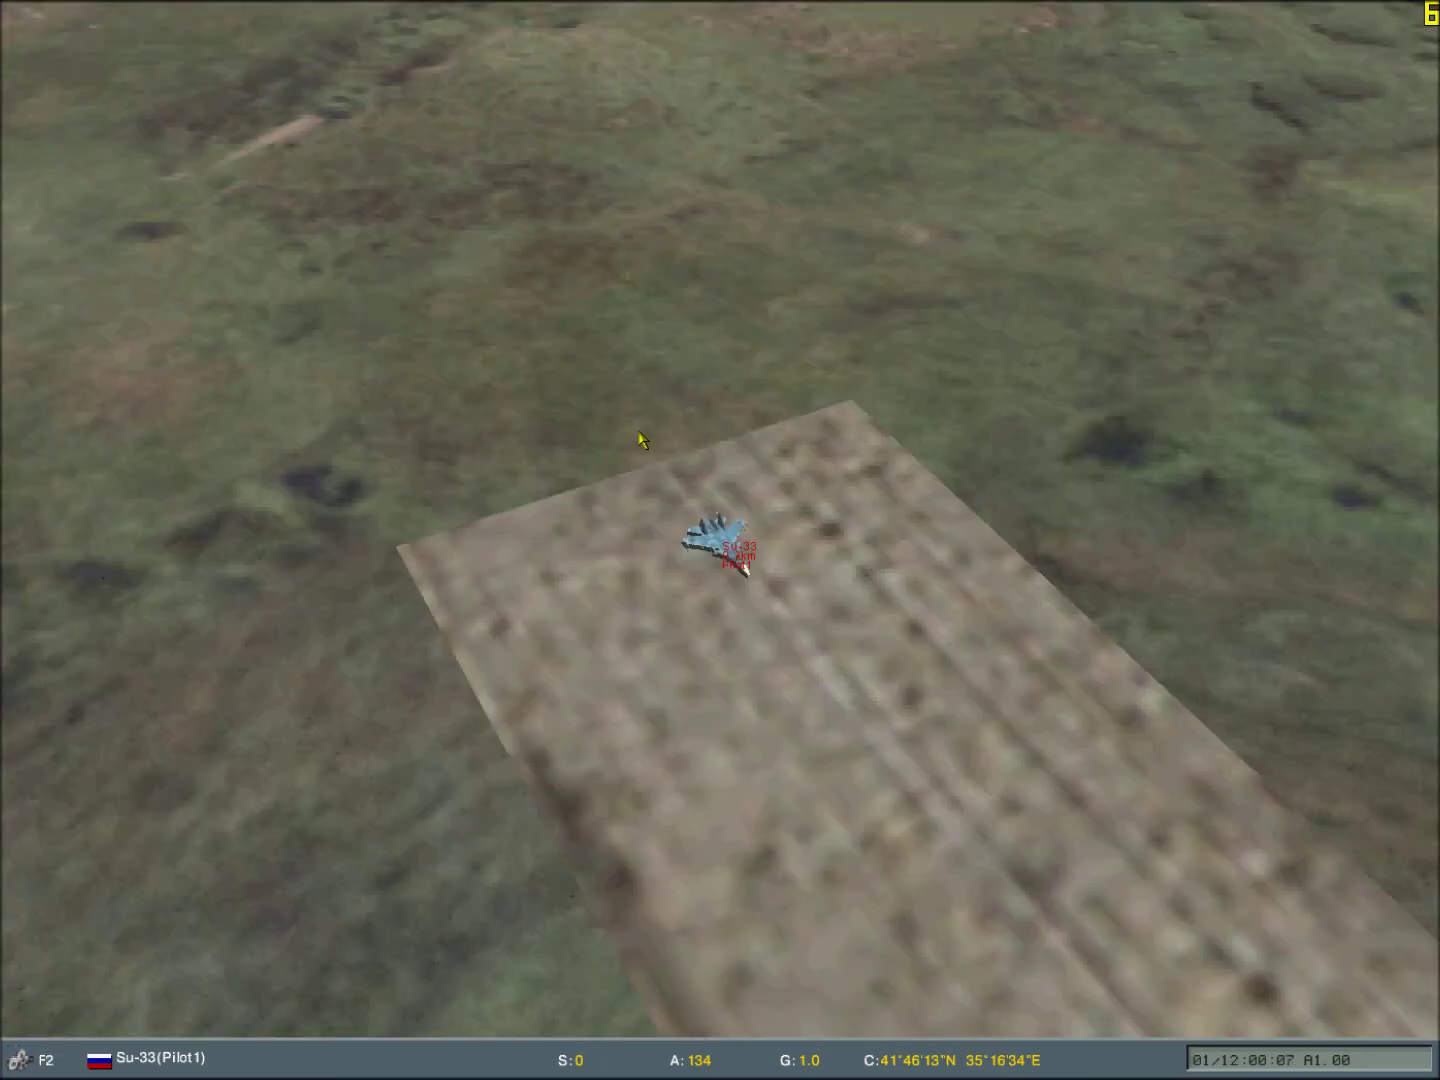
scroll(644, 425, down, 10)
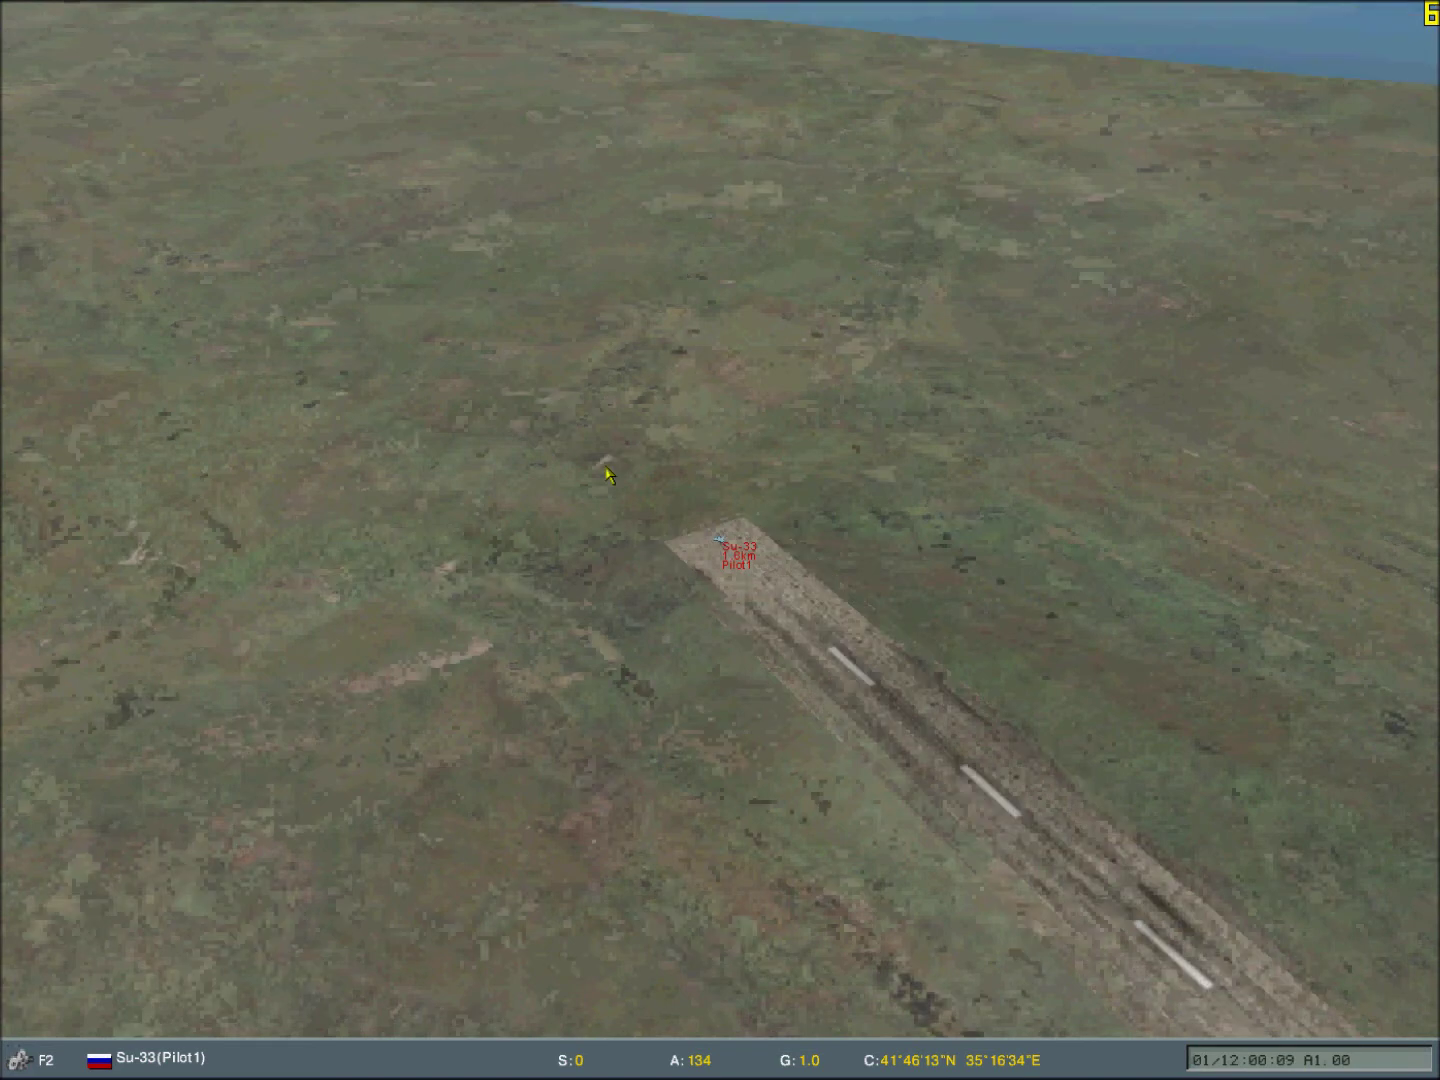
scroll(566, 520, down, 3)
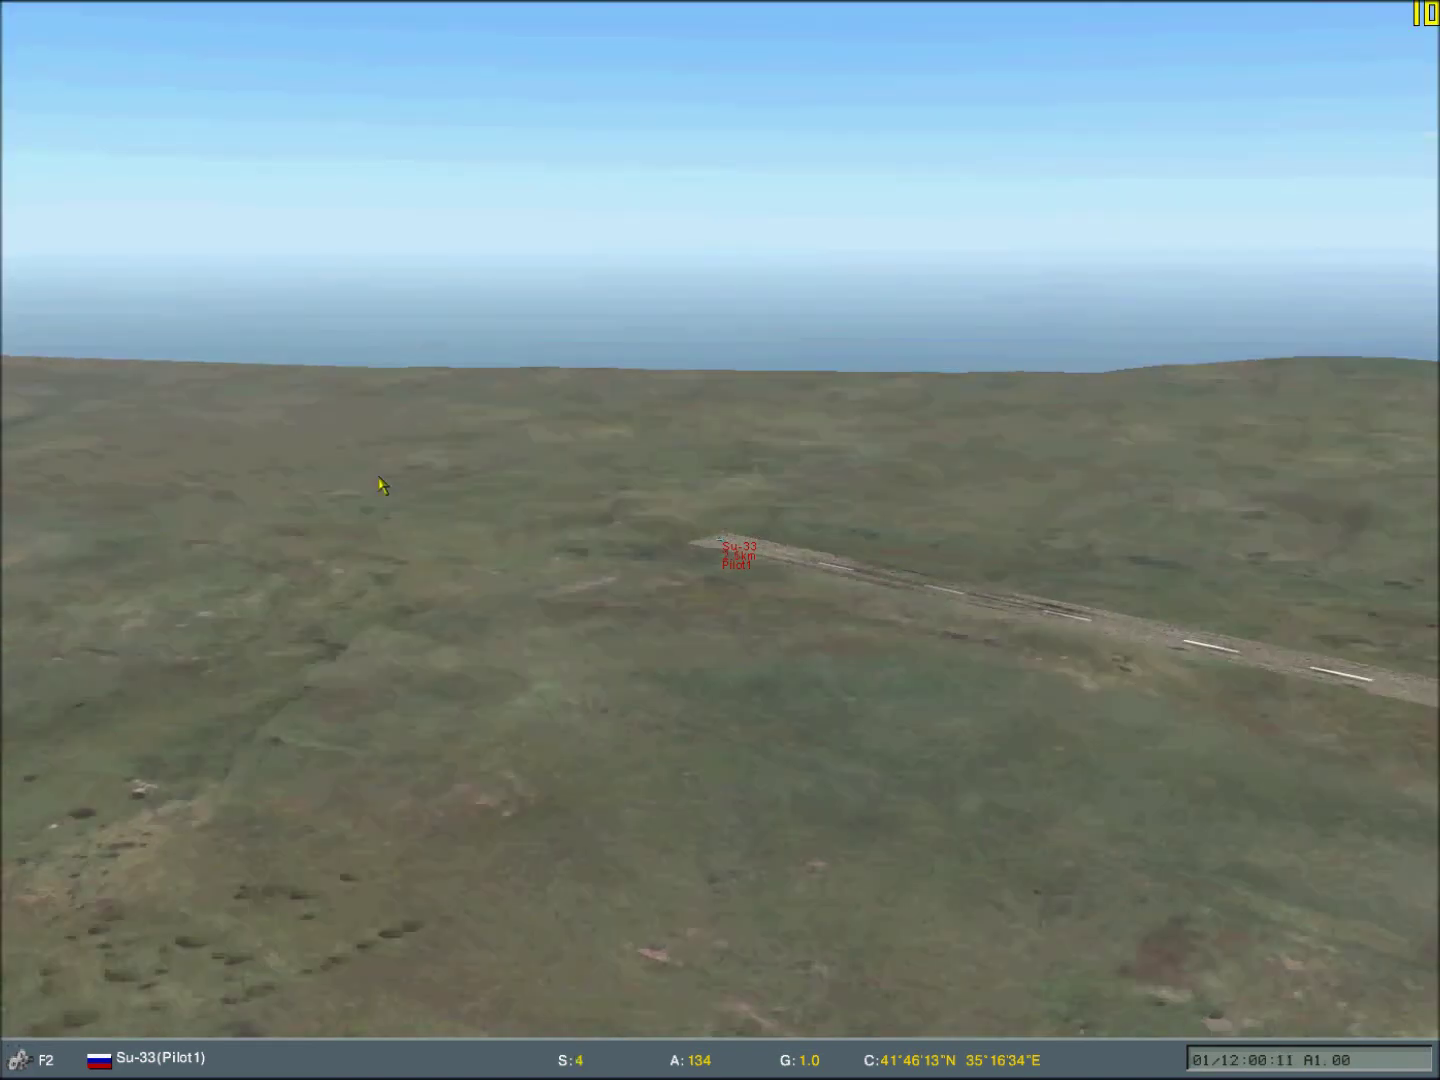
key(KP_6)
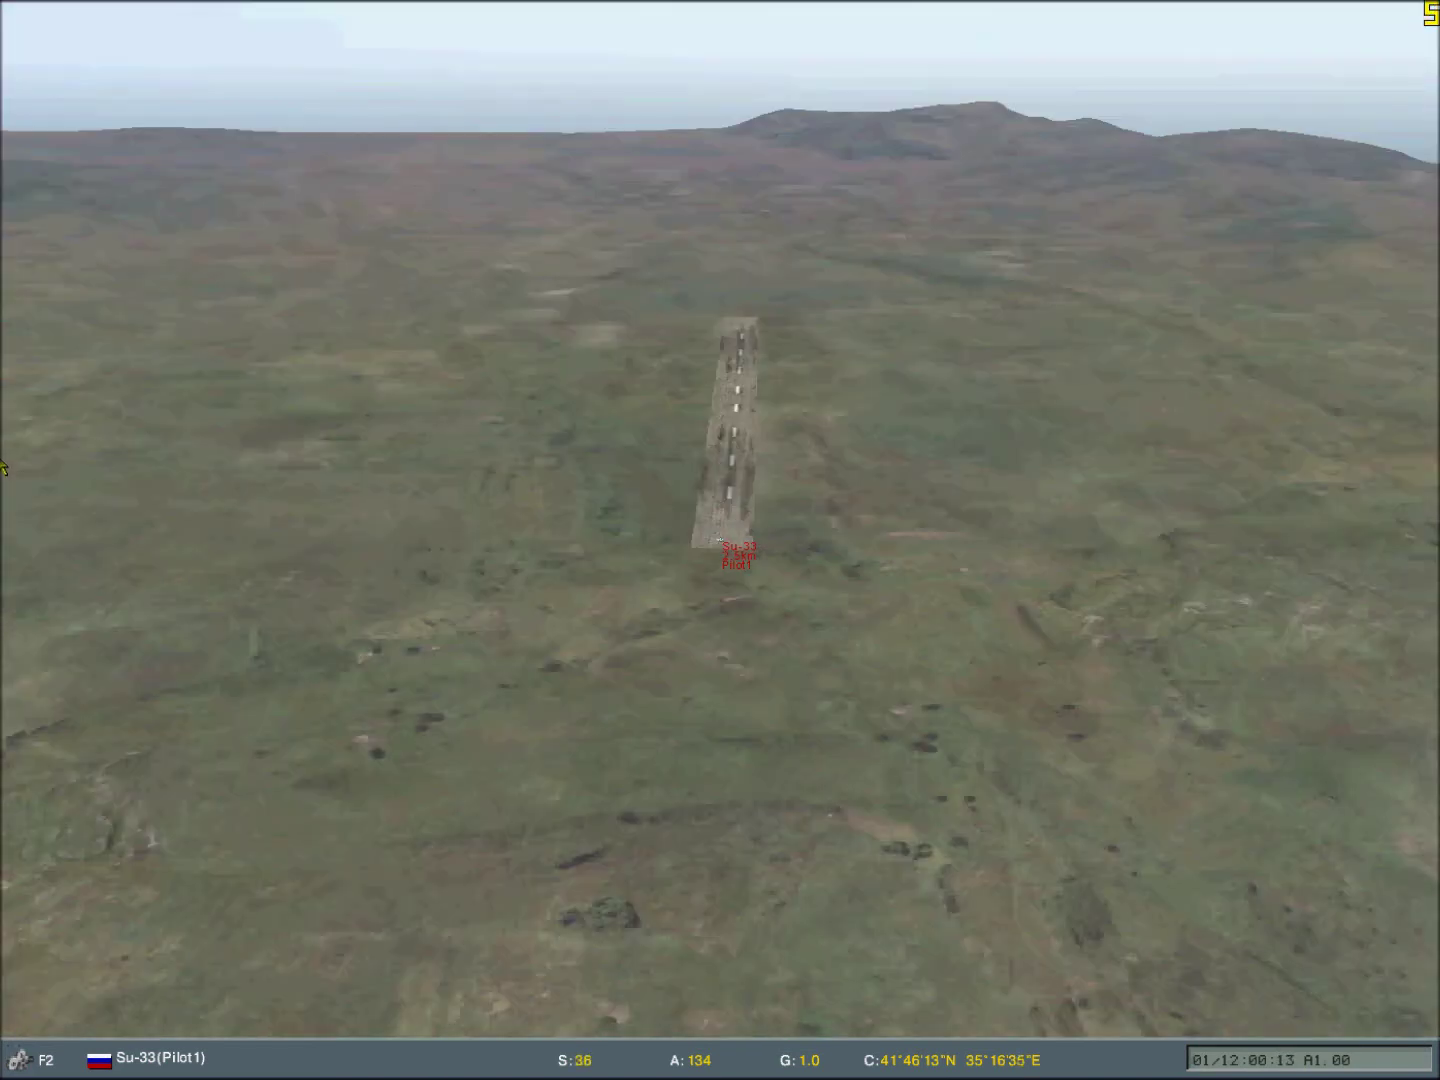
key(KP_5)
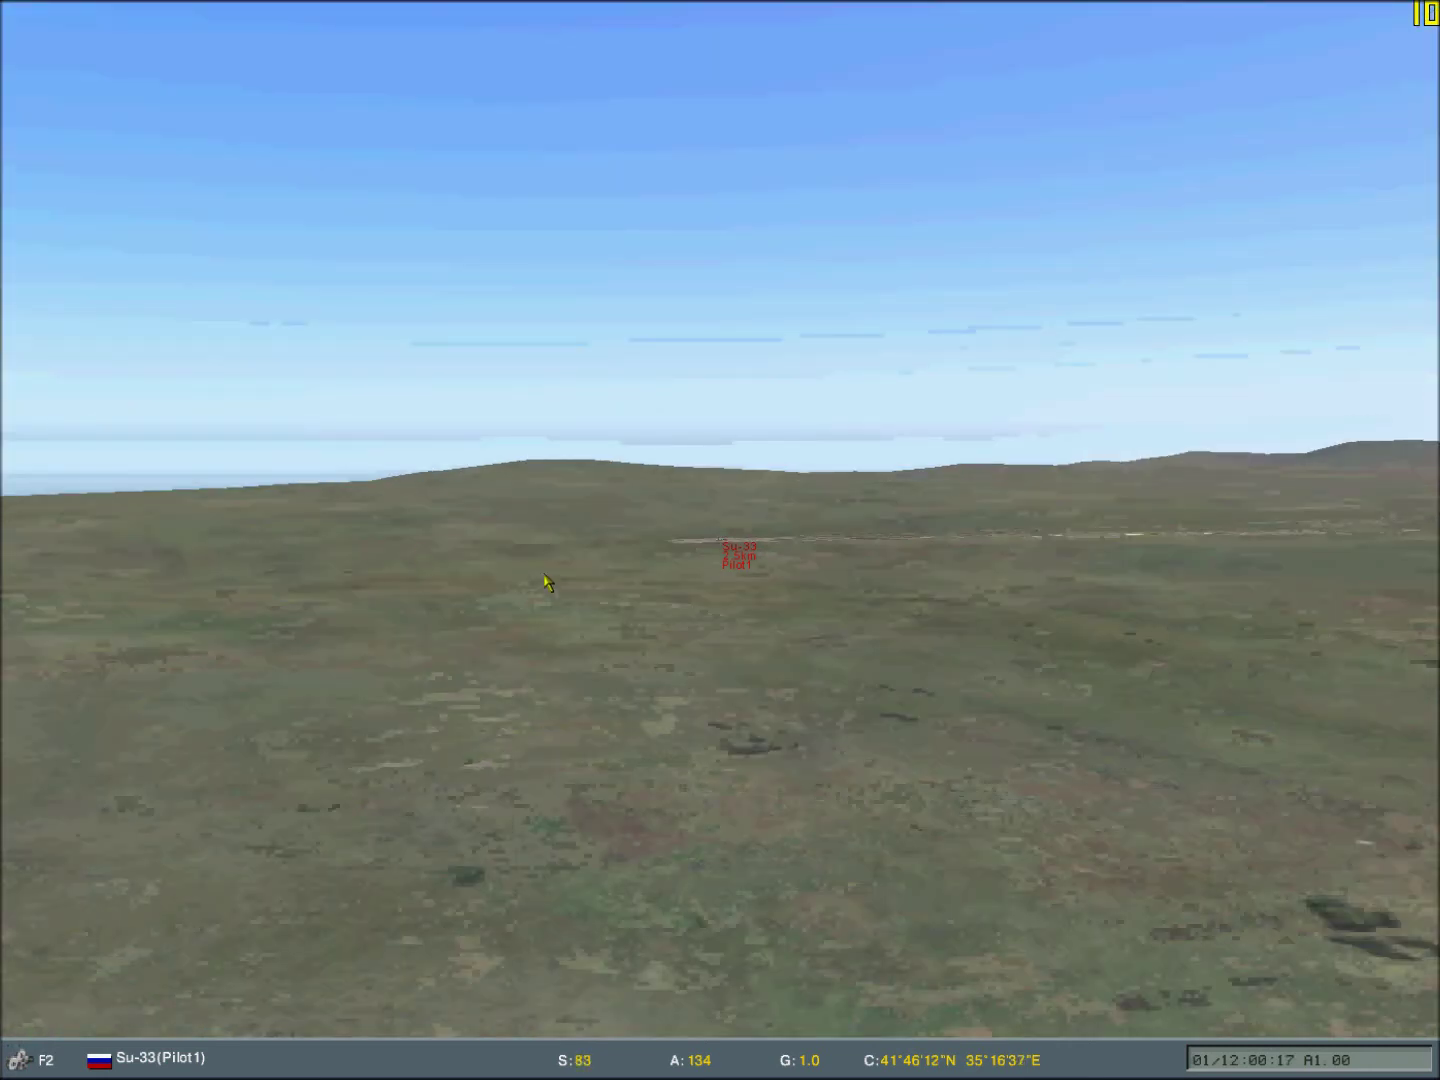
key(F3)
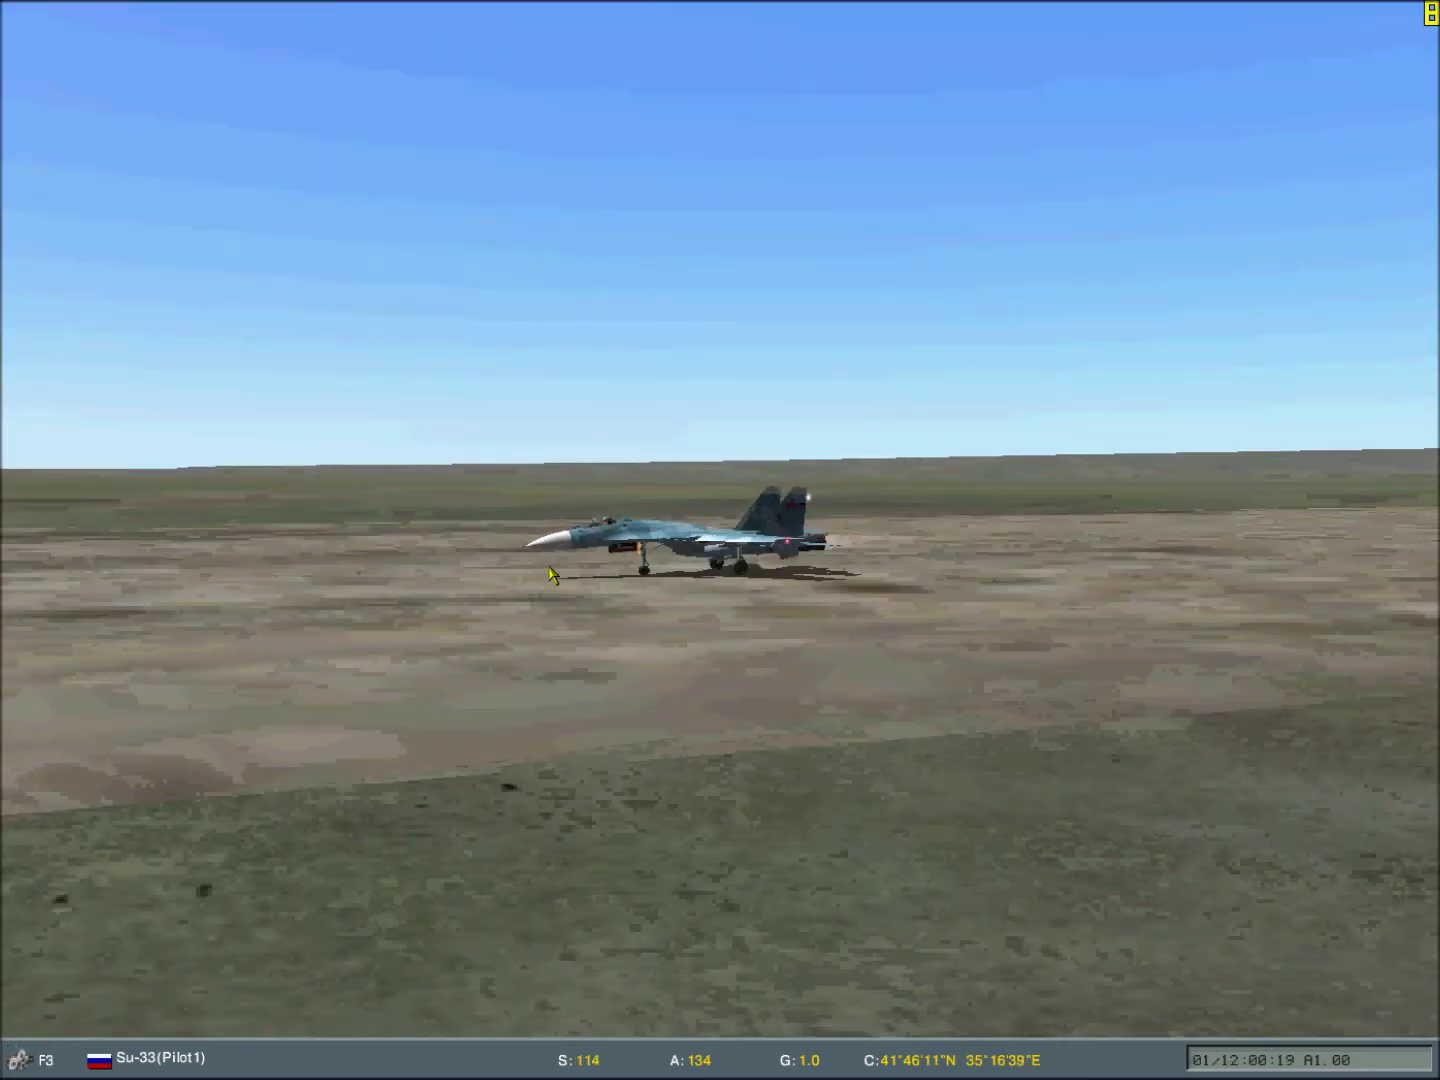
key(F2)
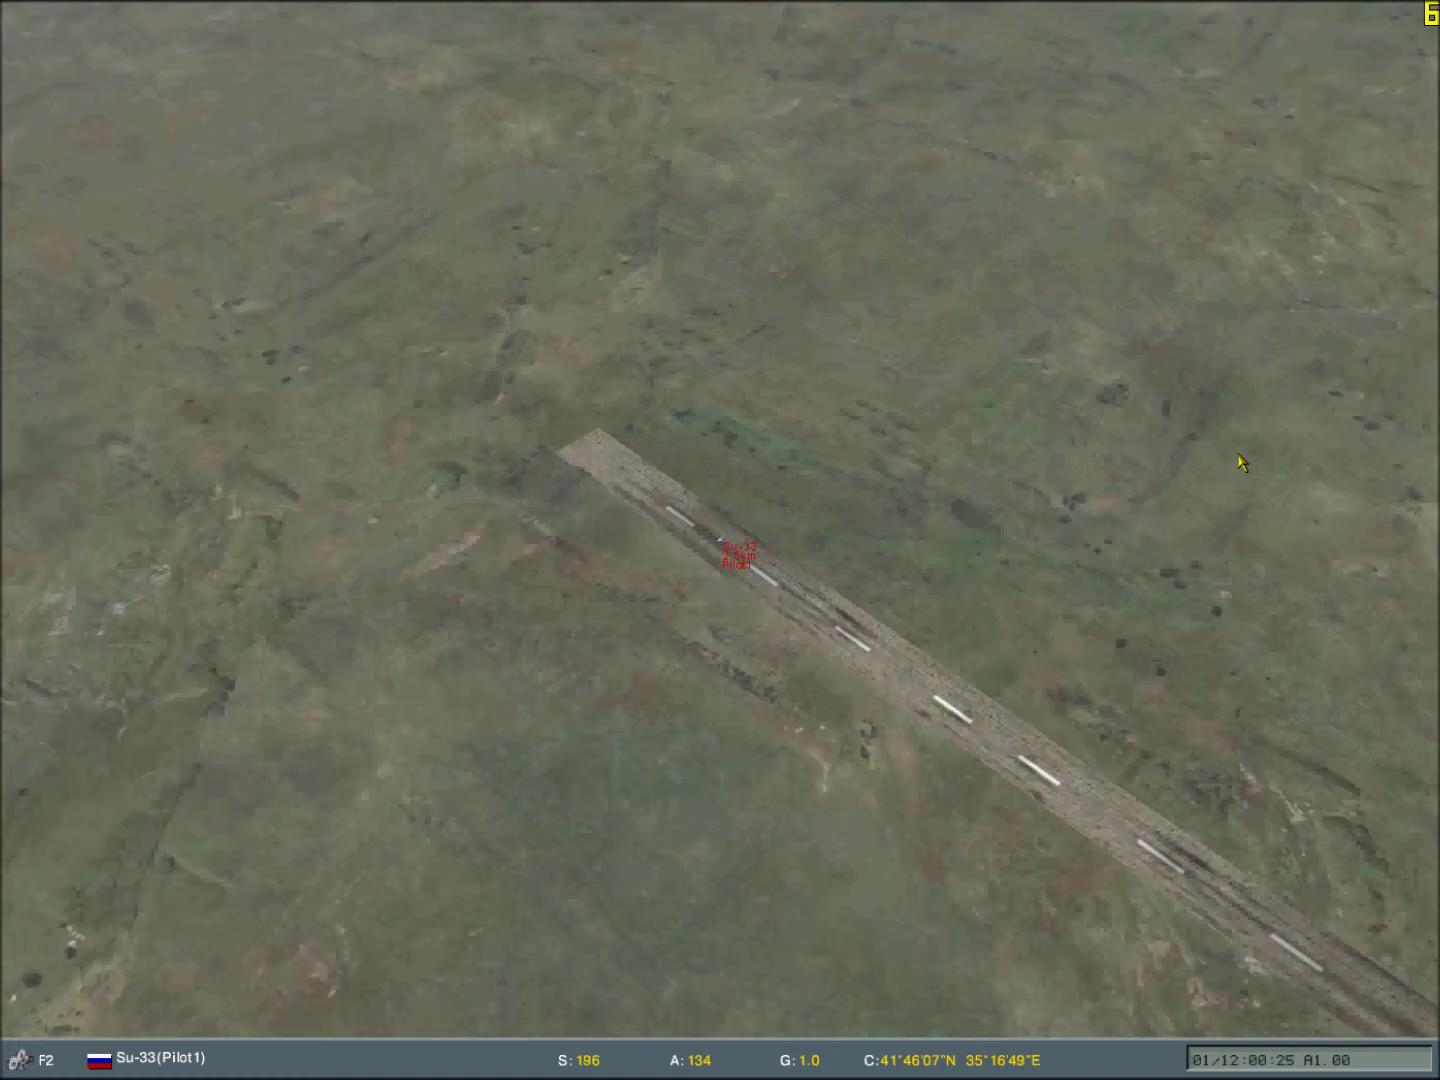
key(F2)
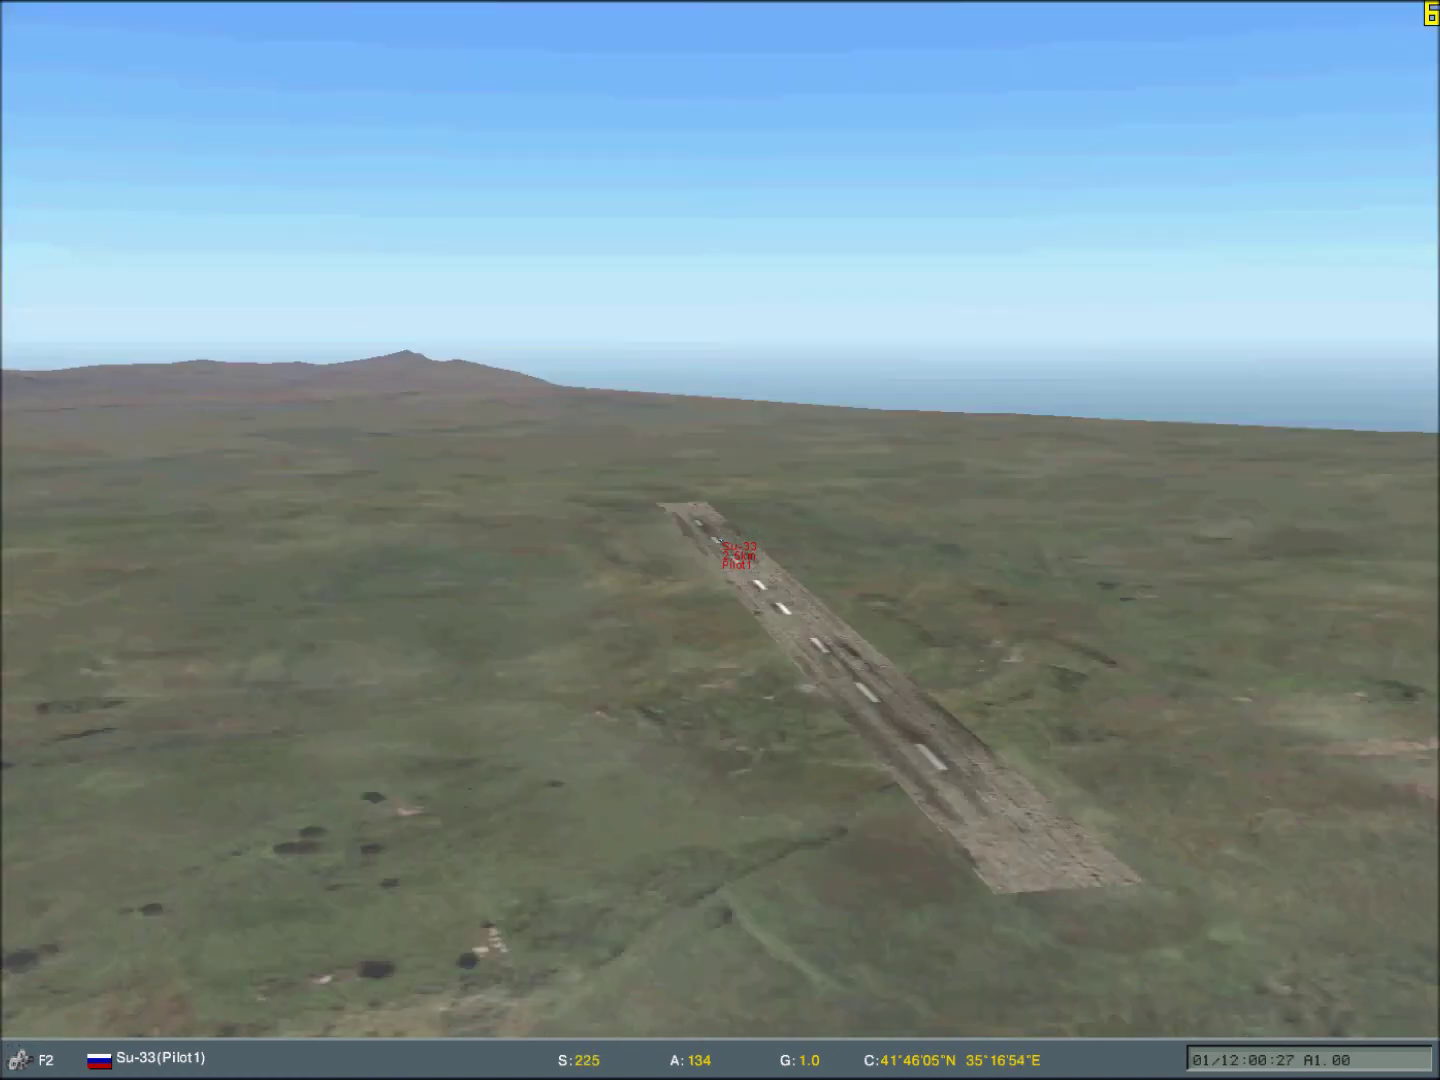
key(KP_6)
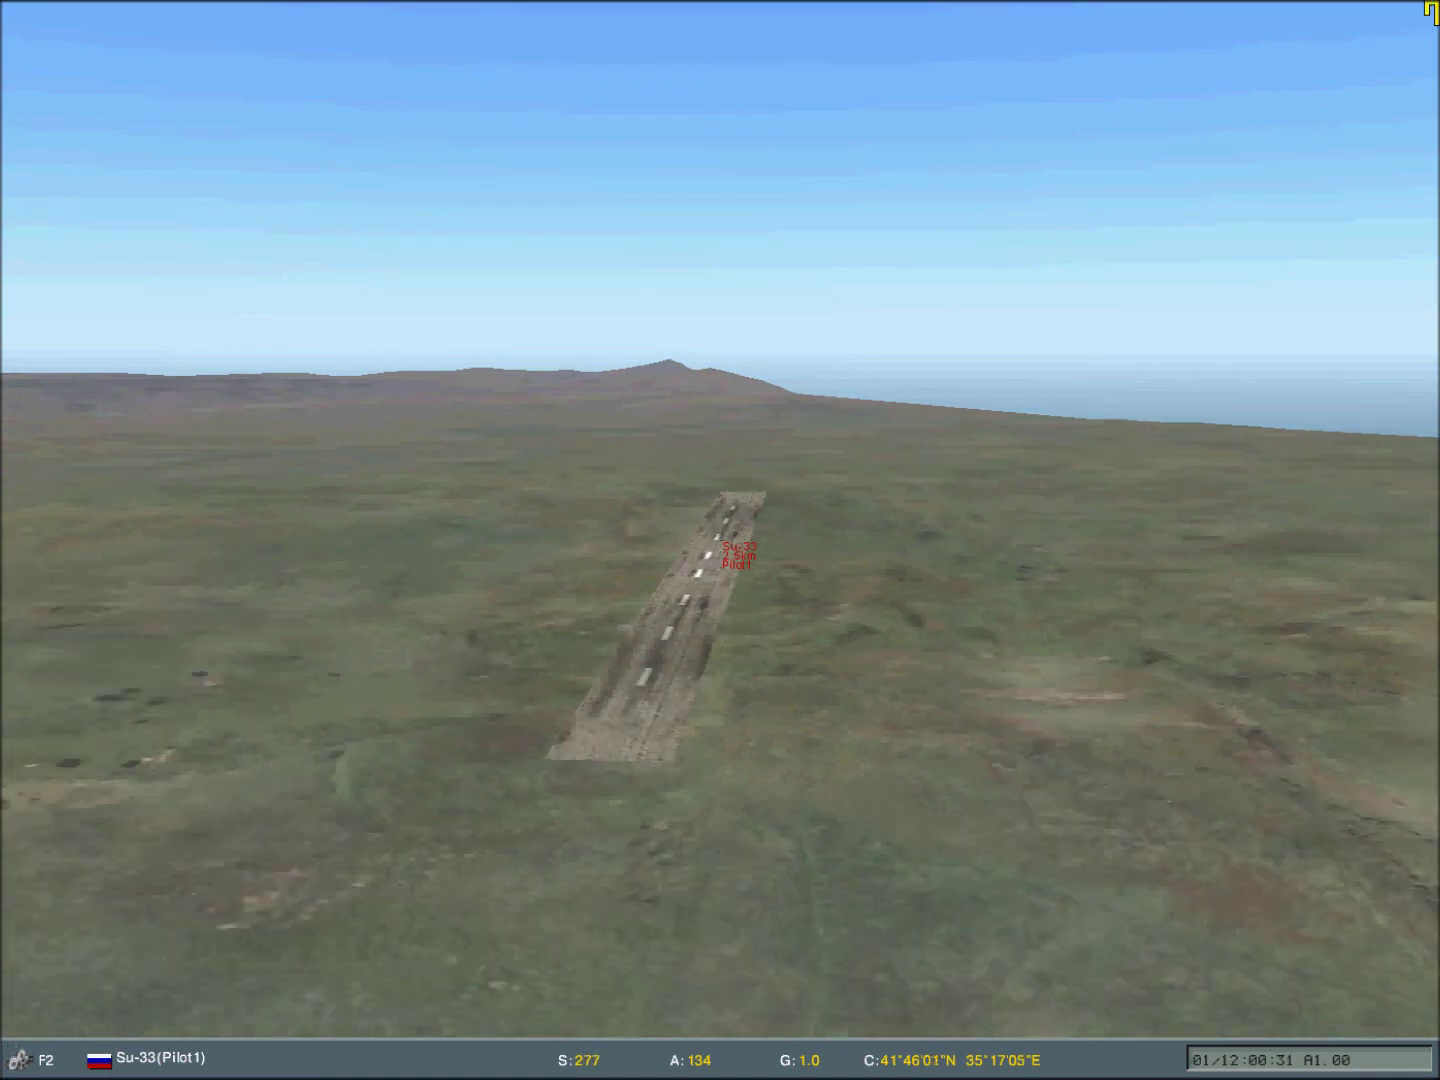
key(Escape)
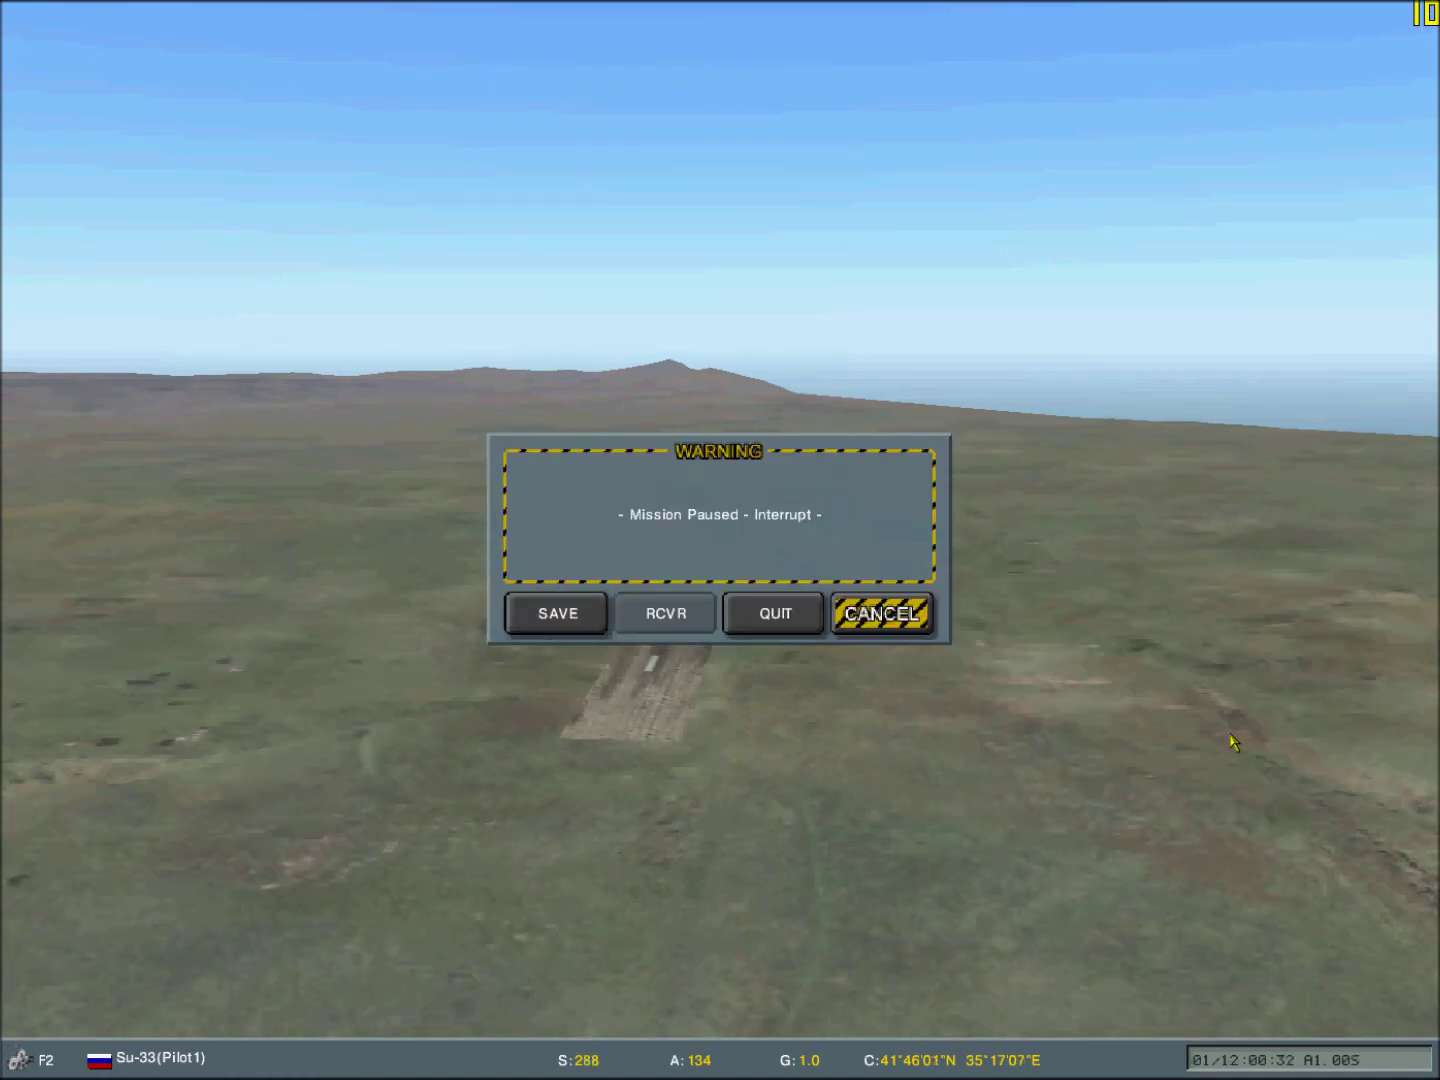
Quit the mission, back out through the debrief and editor, and exit the game to Windows
click(766, 630)
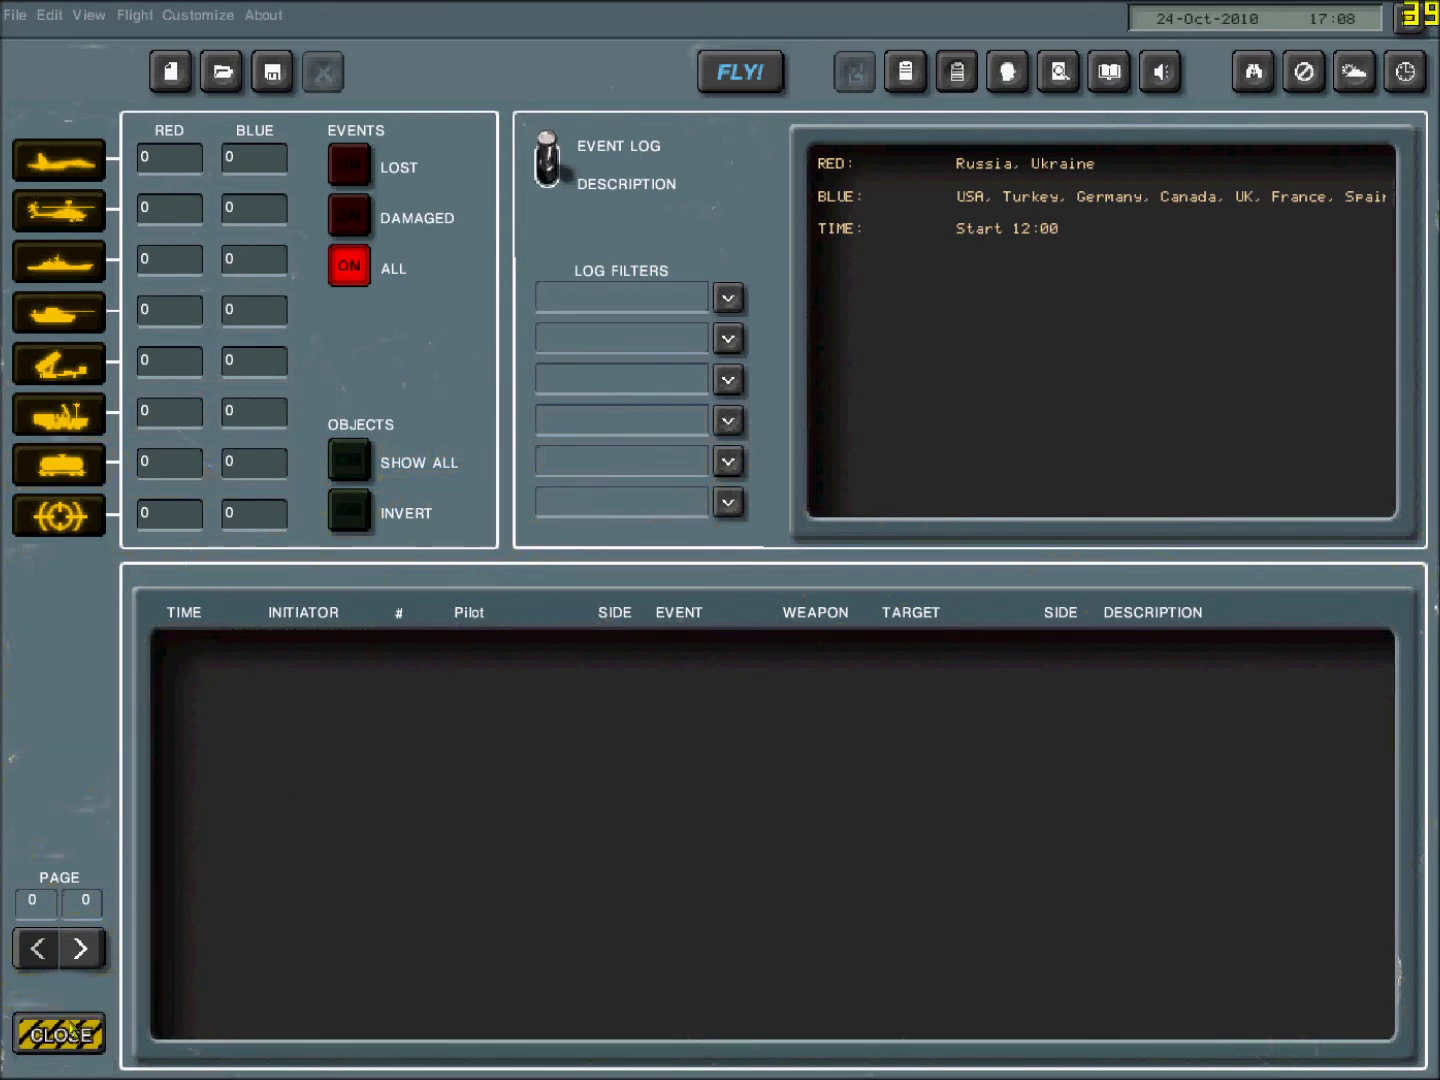
key(Escape)
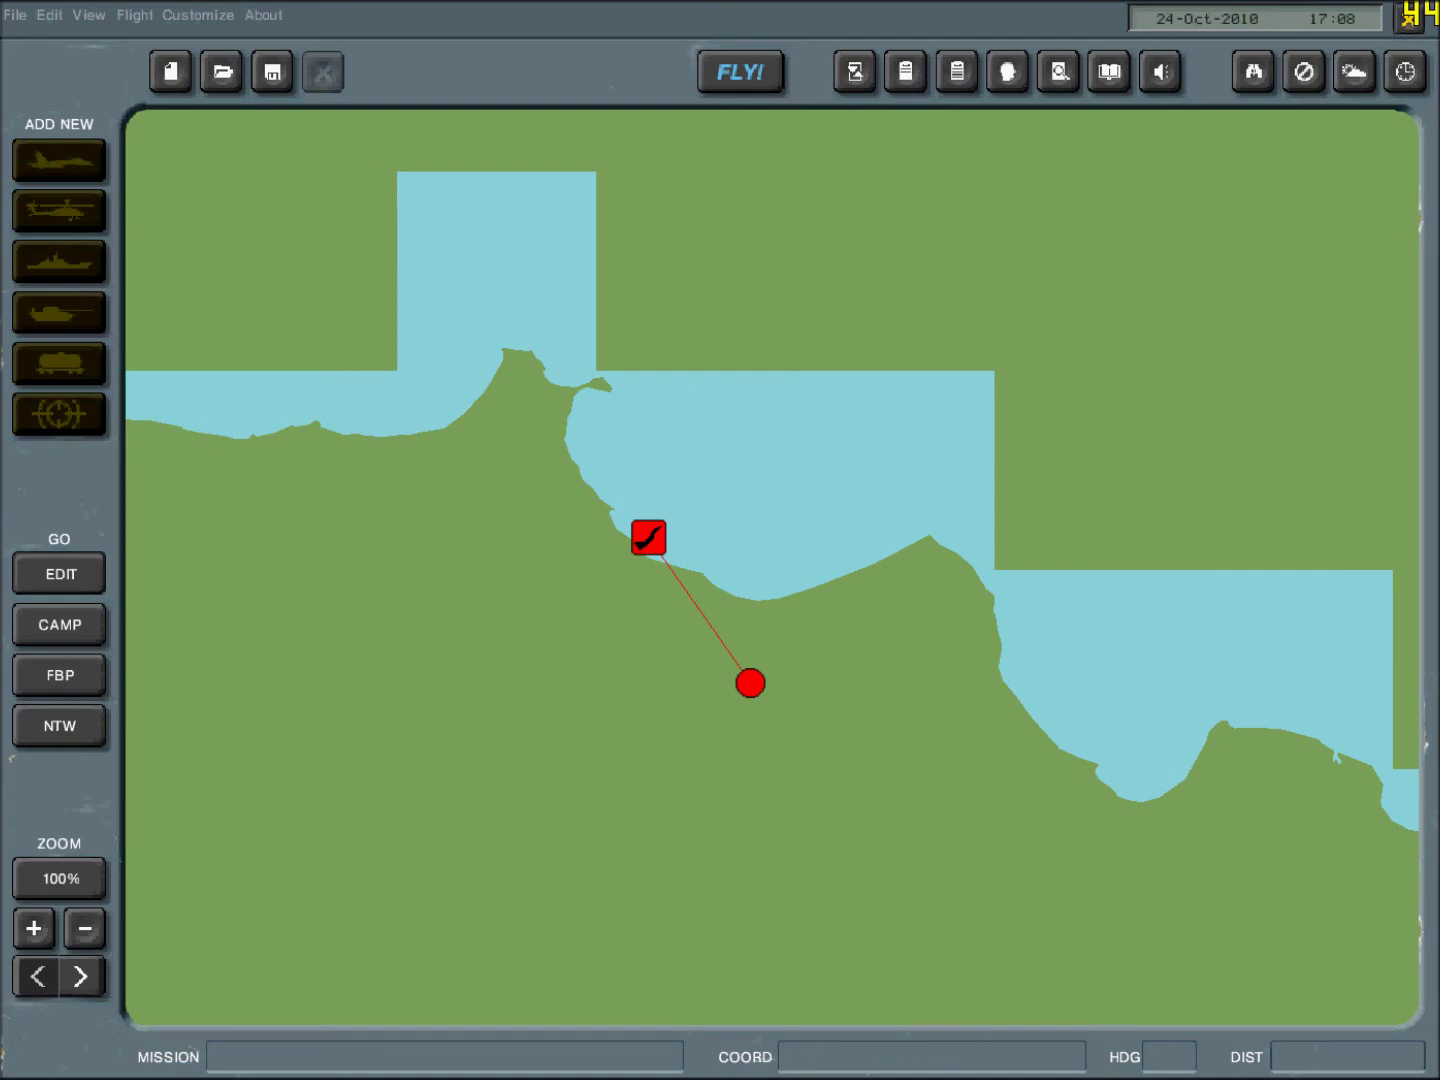
key(Escape)
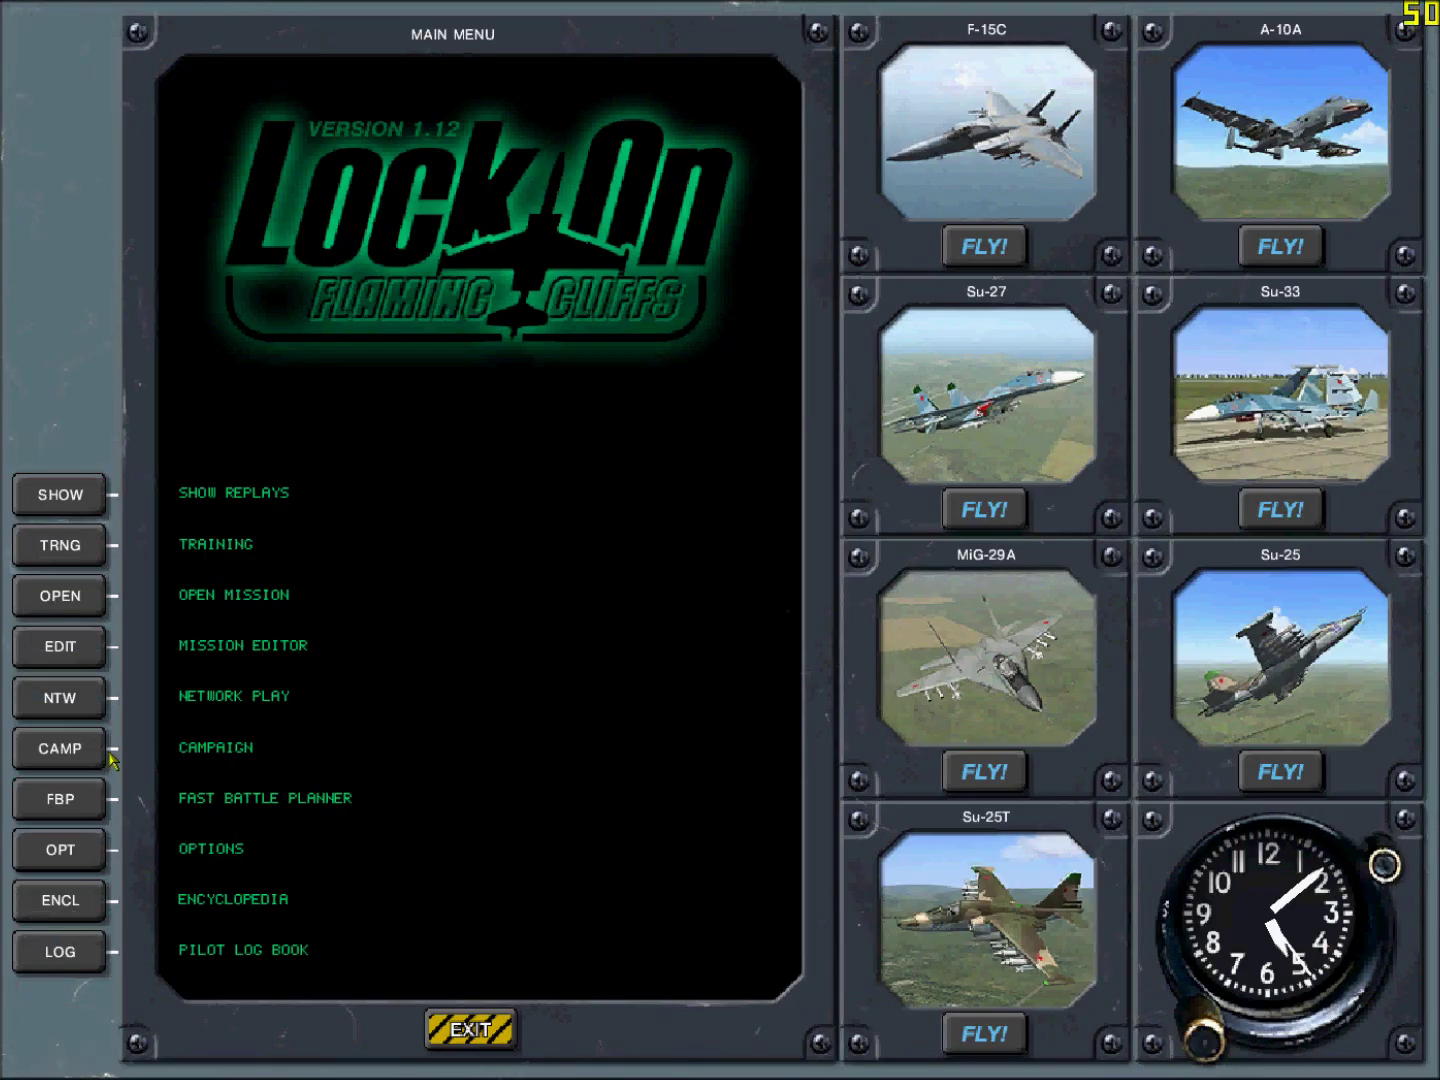
click(440, 1033)
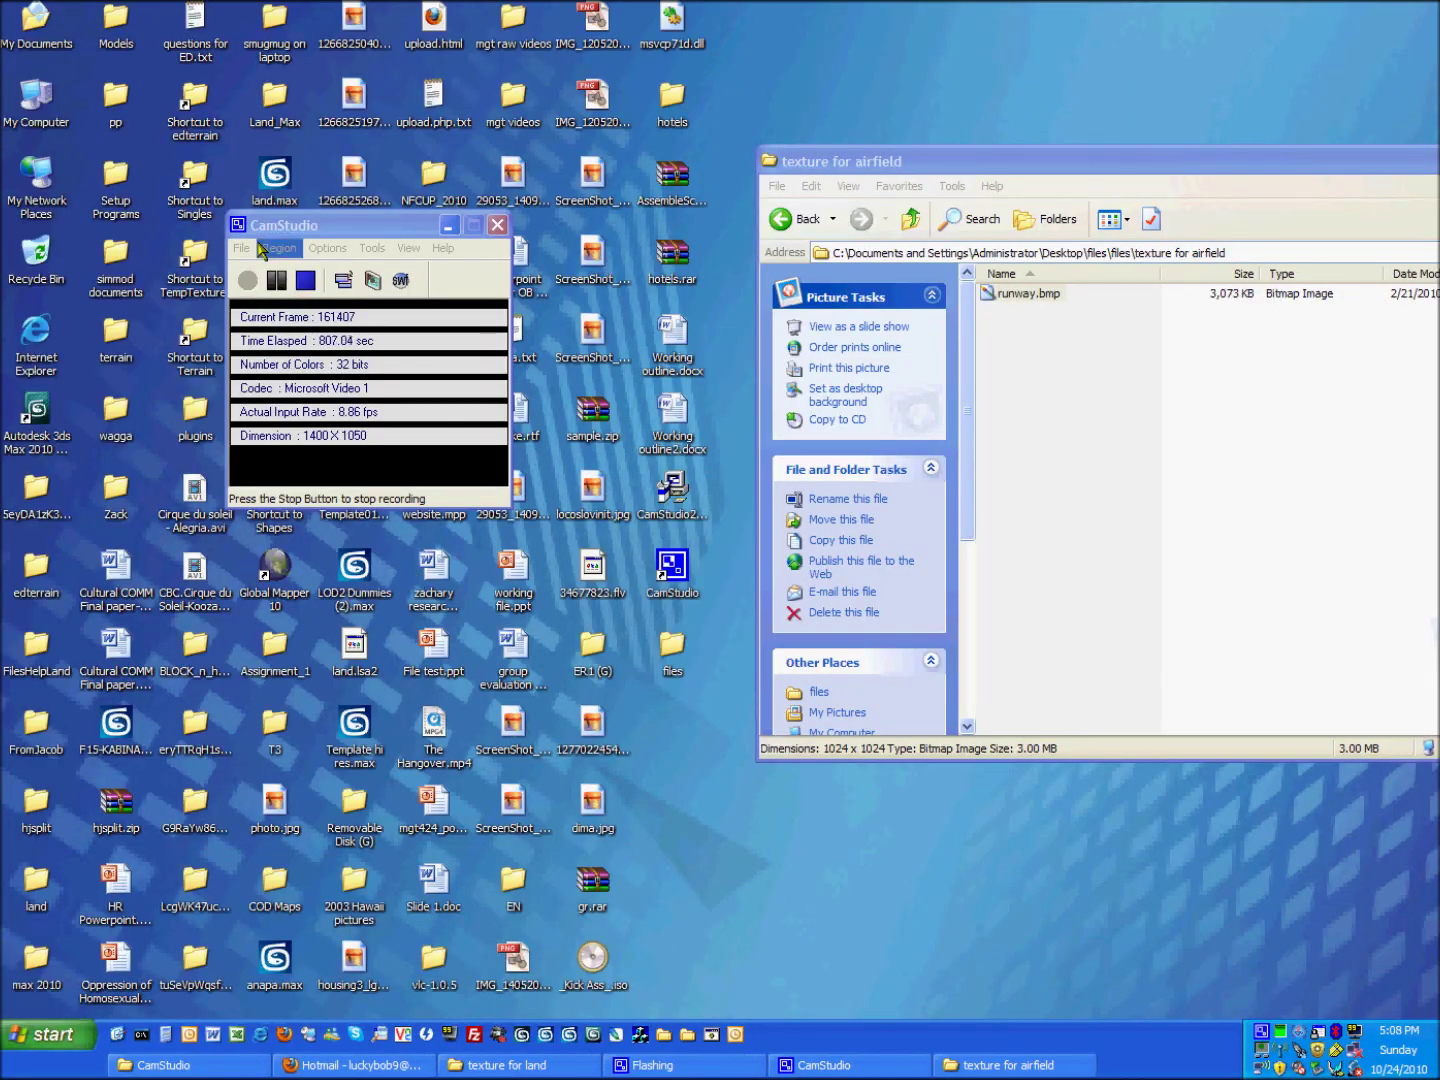
click(241, 248)
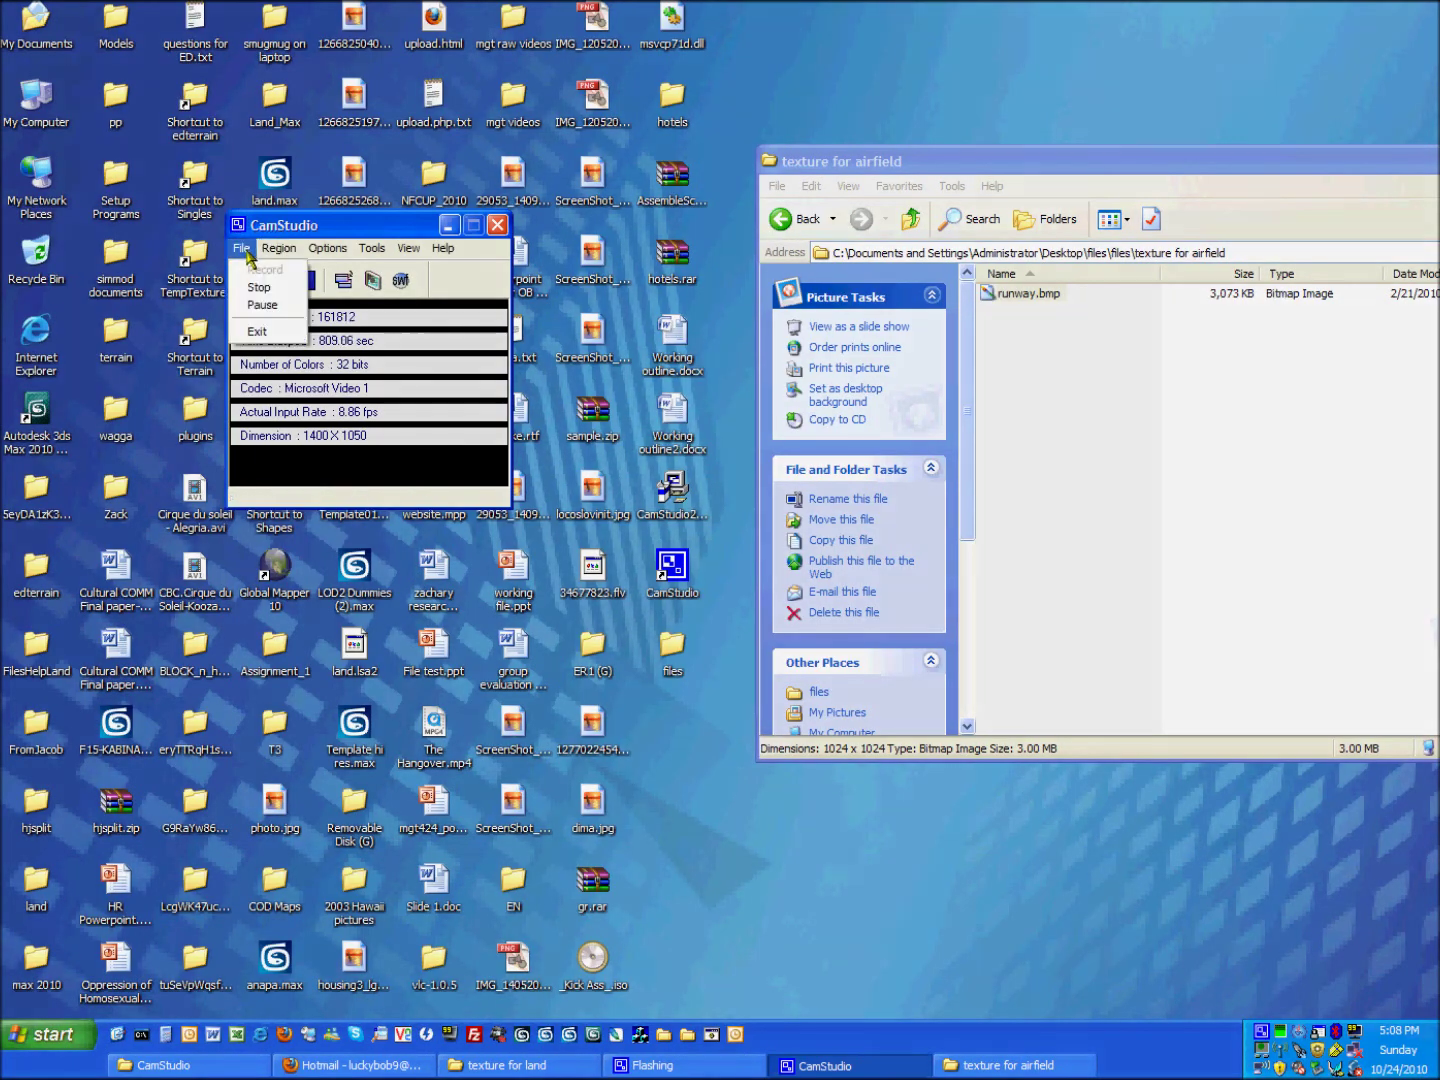